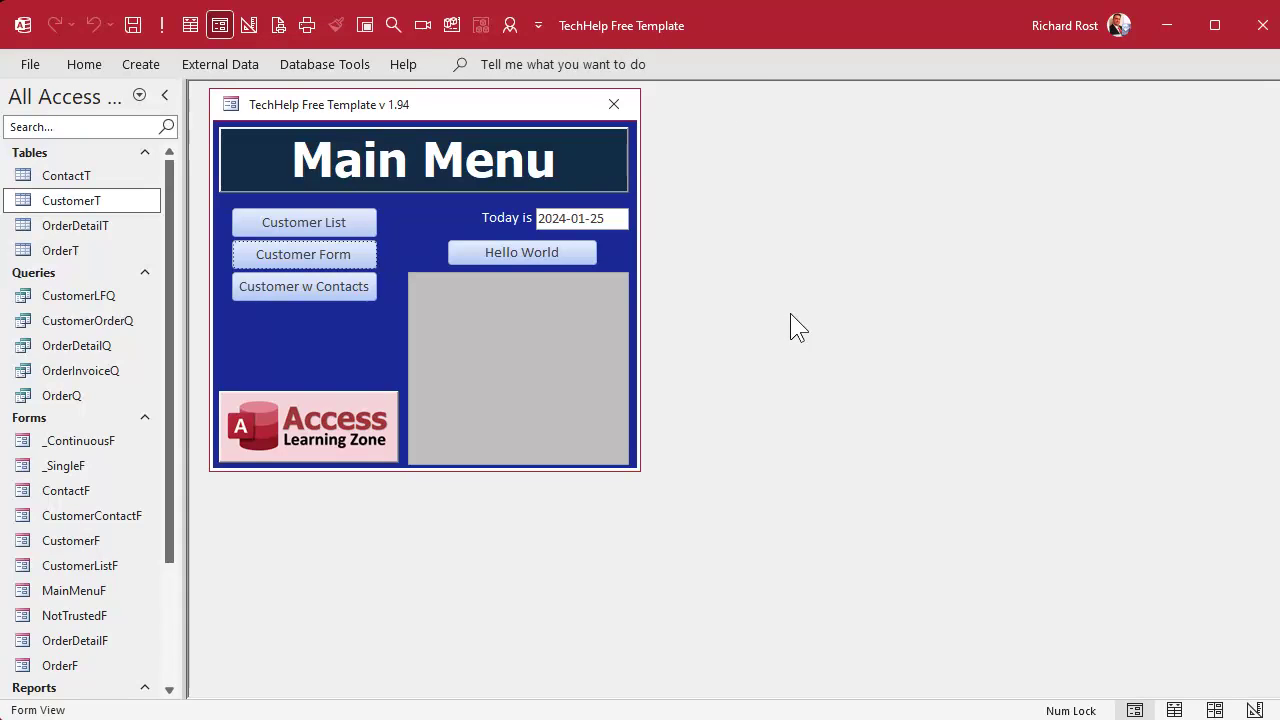
Create a new blank report in Design view and set its record source to CustomerT
left_click(146, 66)
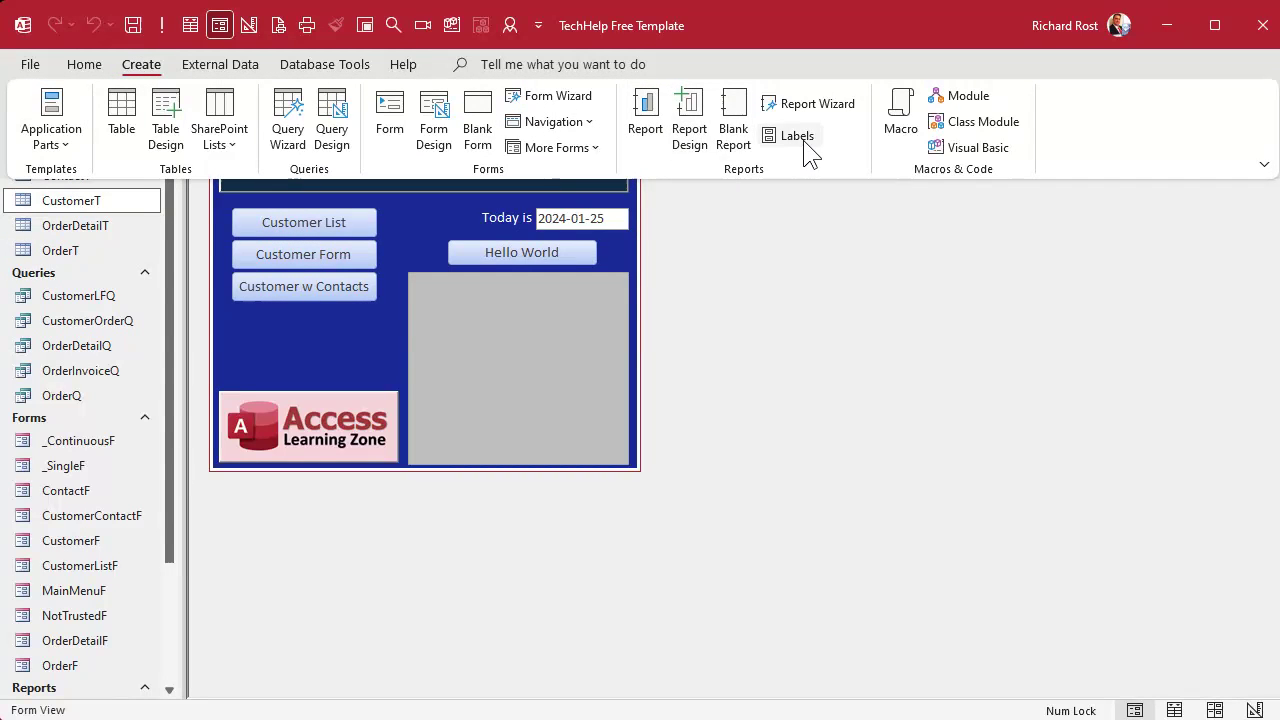
left_click(685, 128)
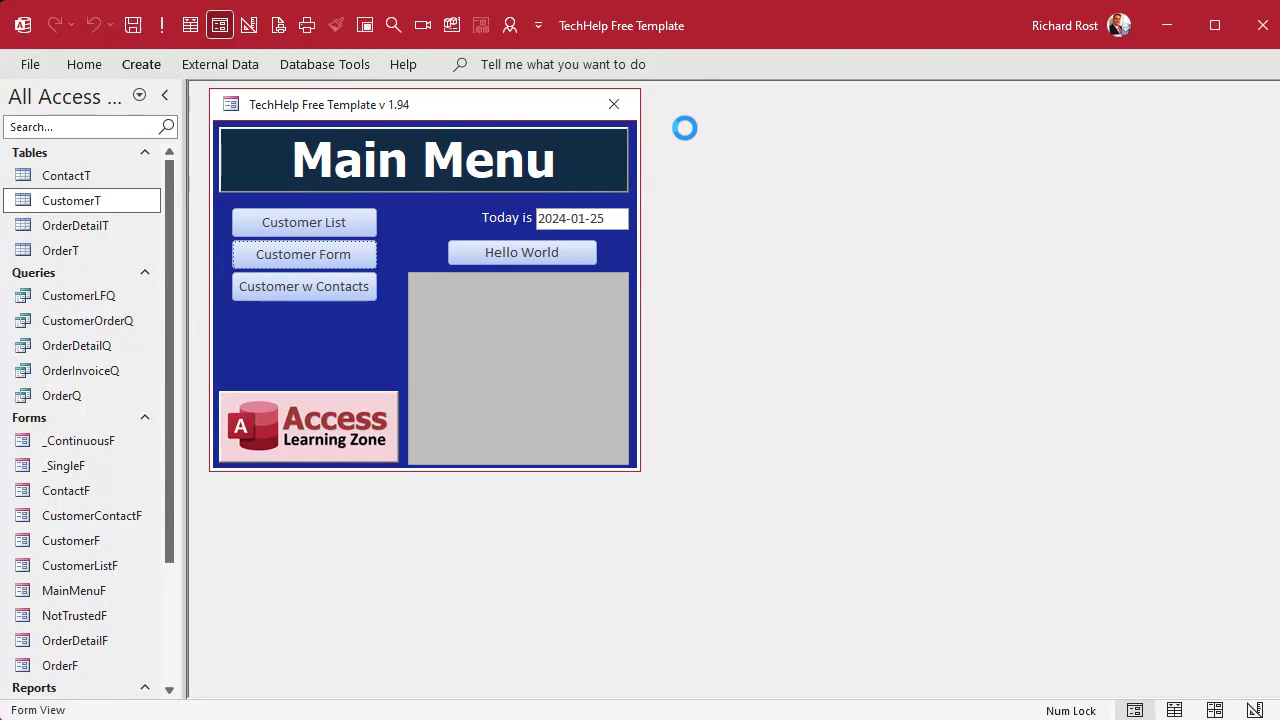
left_click_drag(529, 145, 512, 112)
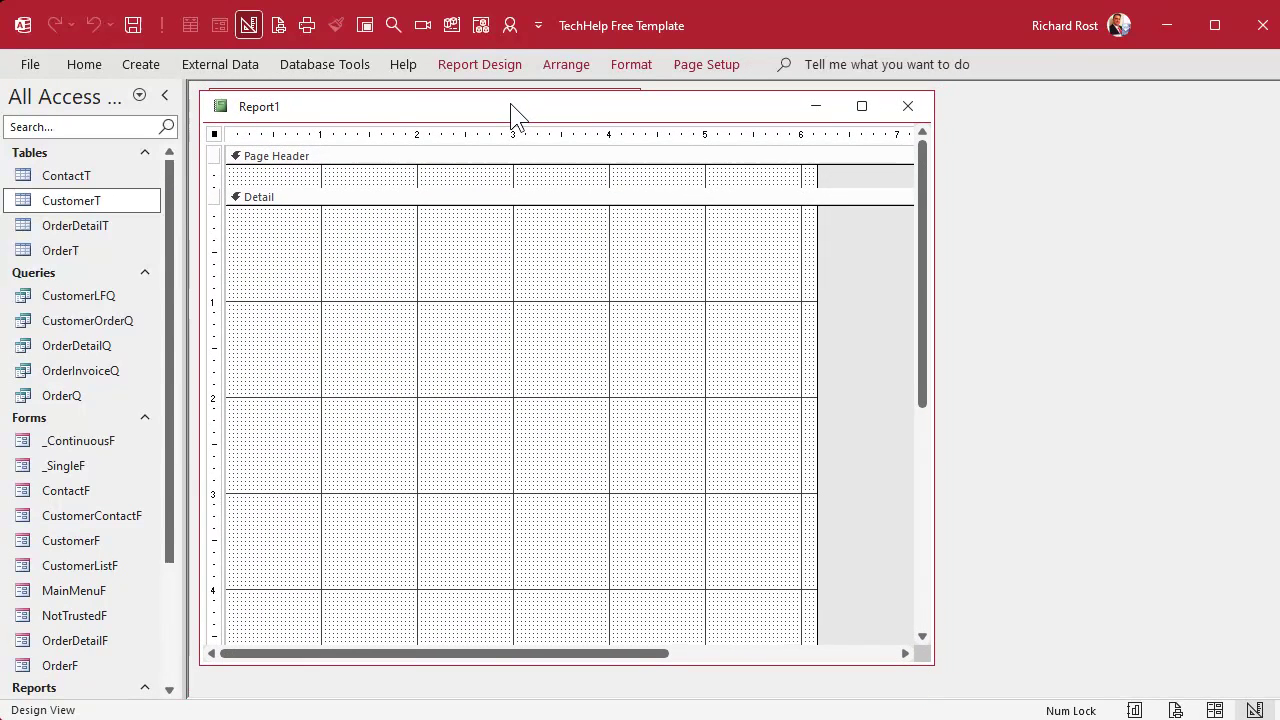
double_click(214, 134)
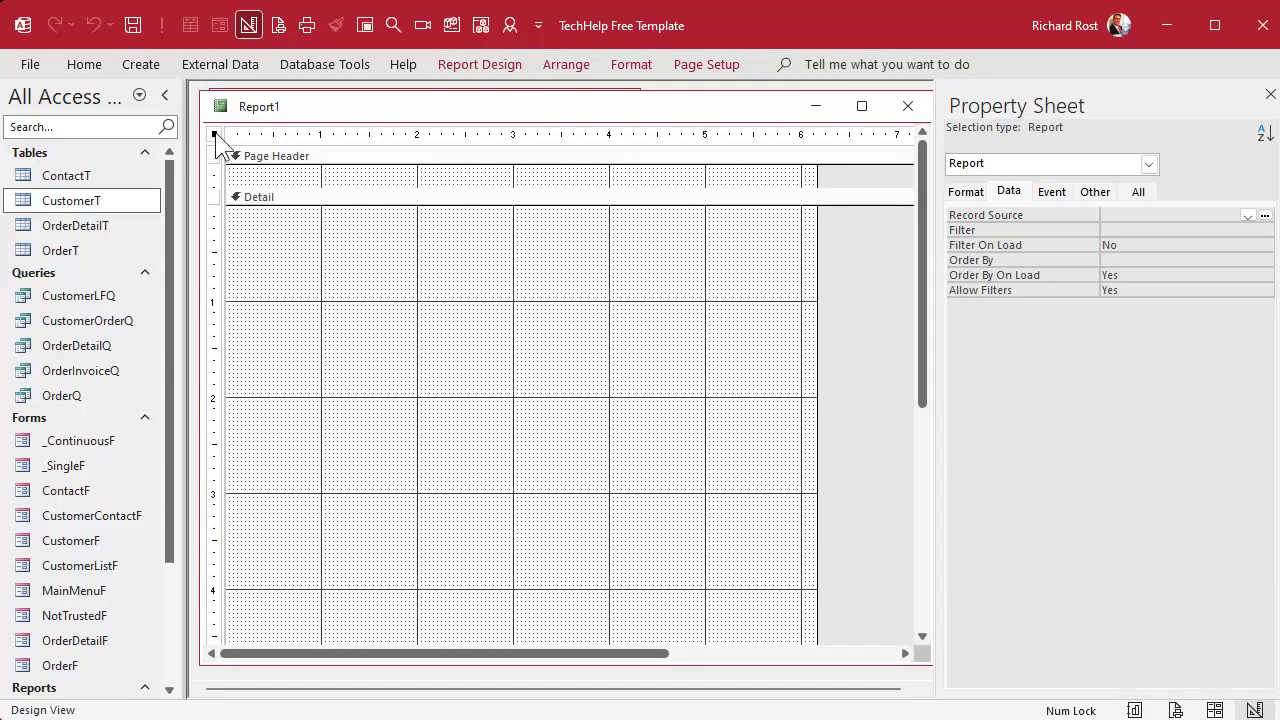
left_click(1158, 215)
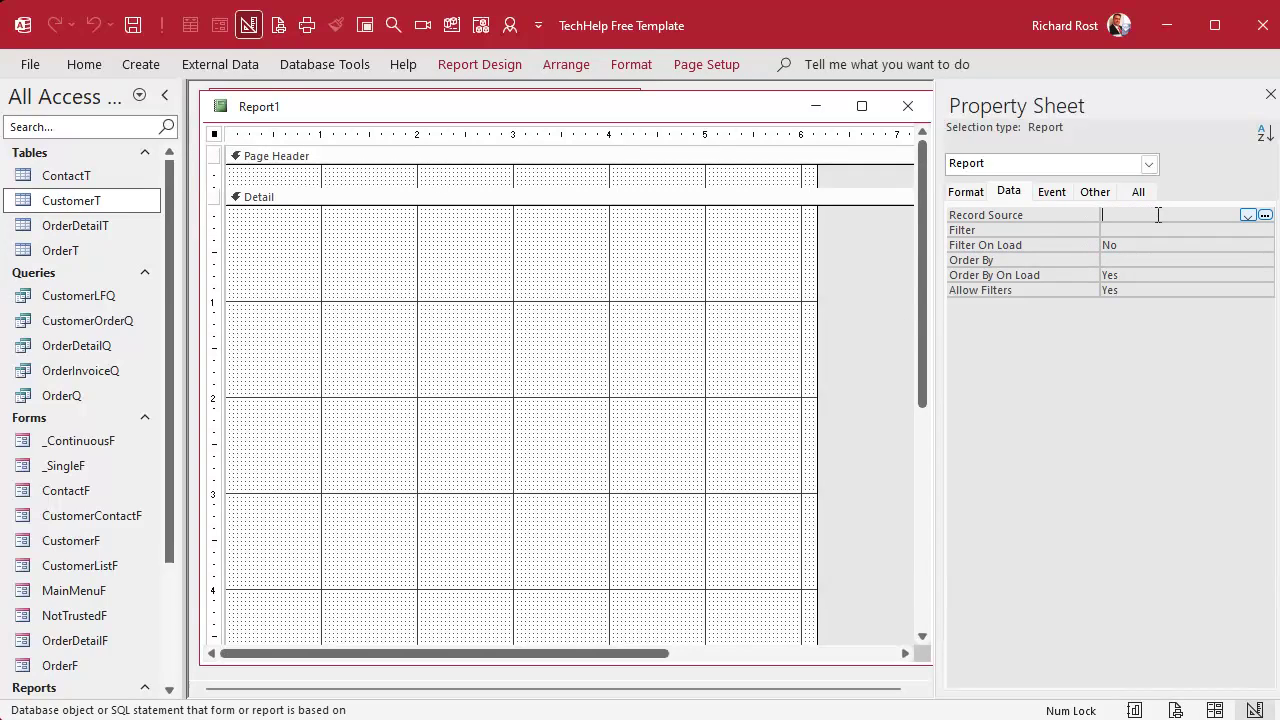
left_click(1247, 216)
left_click(1214, 271)
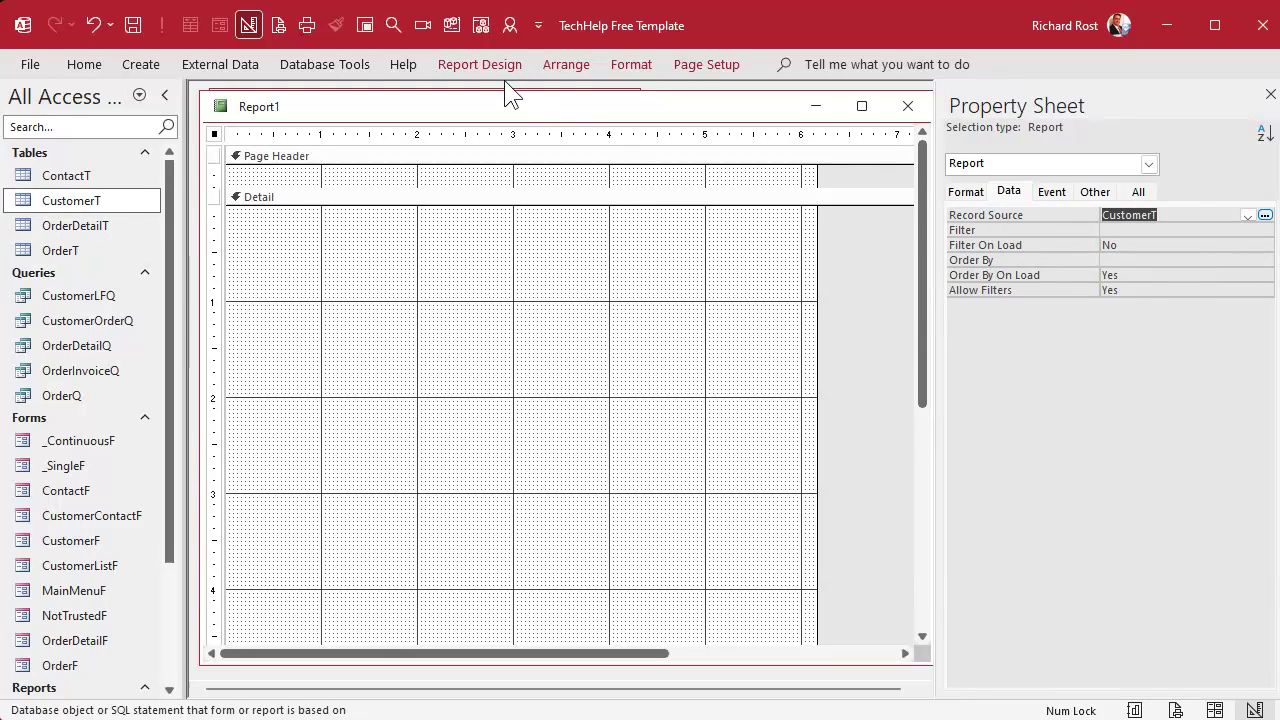
Add the CustomerID, FirstName, LastName and Notes fields together near the upper-left corner of the report's Detail section
left_click(479, 57)
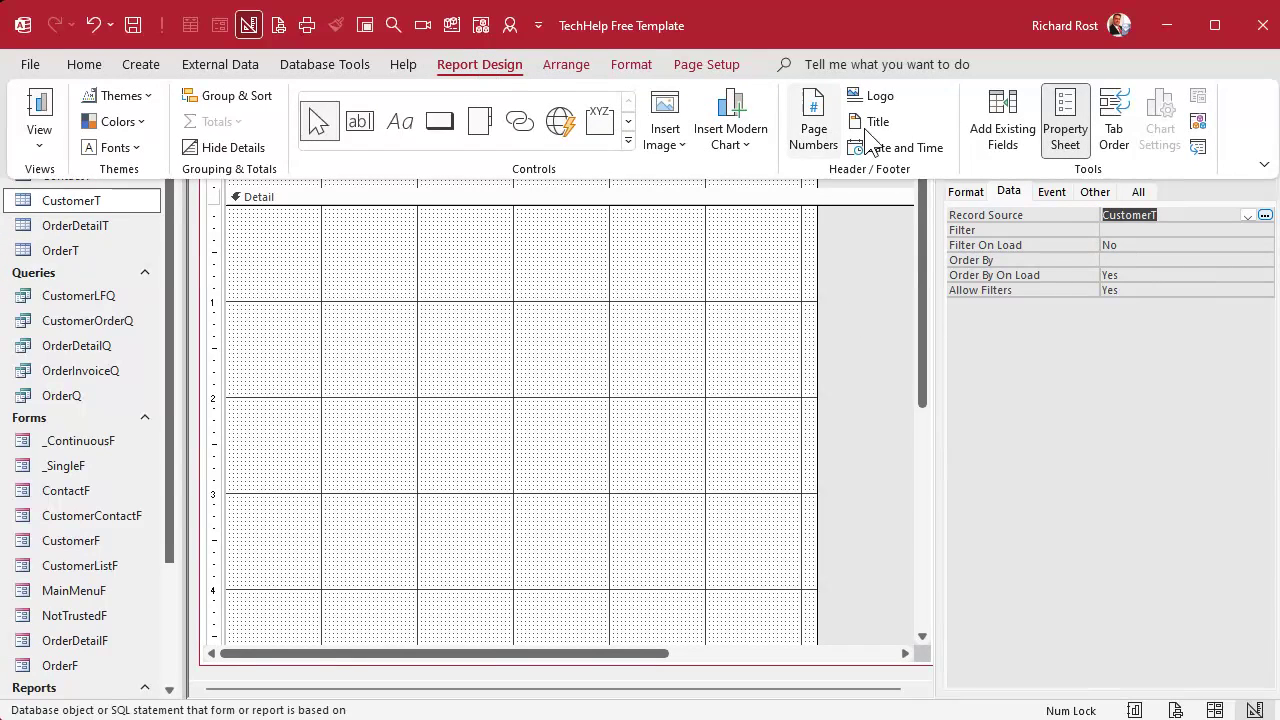
left_click(1000, 138)
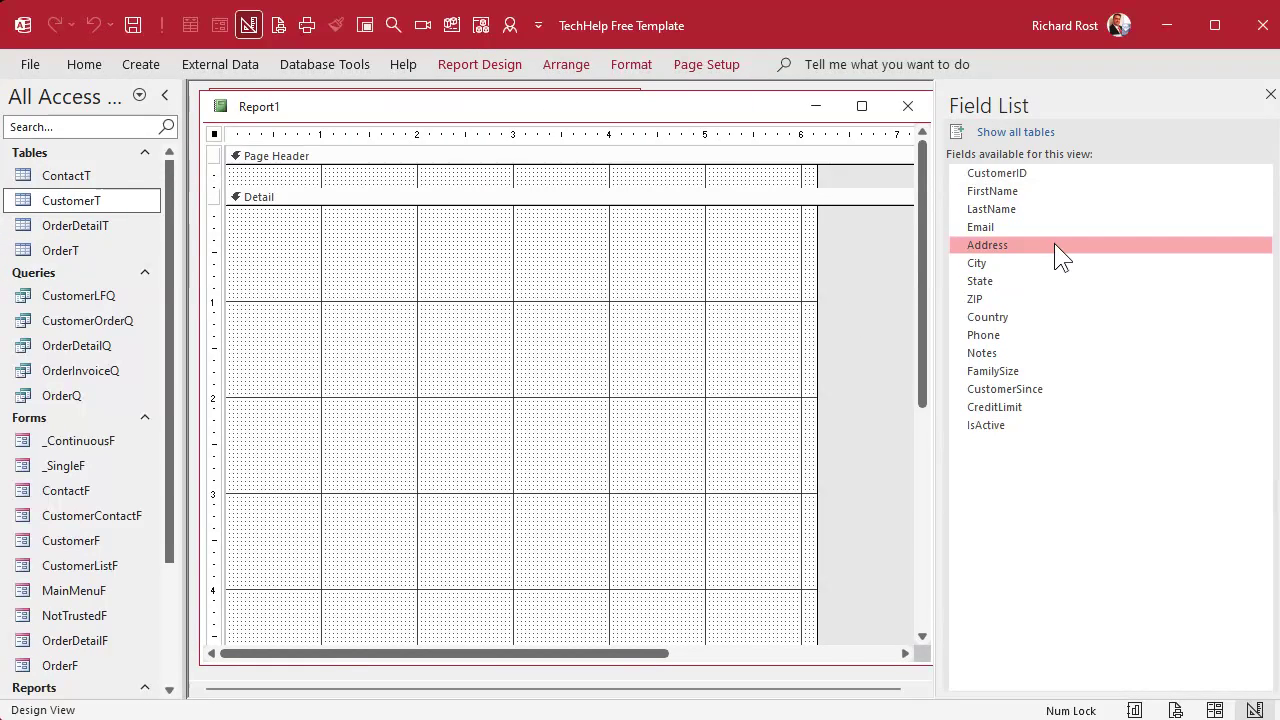
left_click(1031, 177)
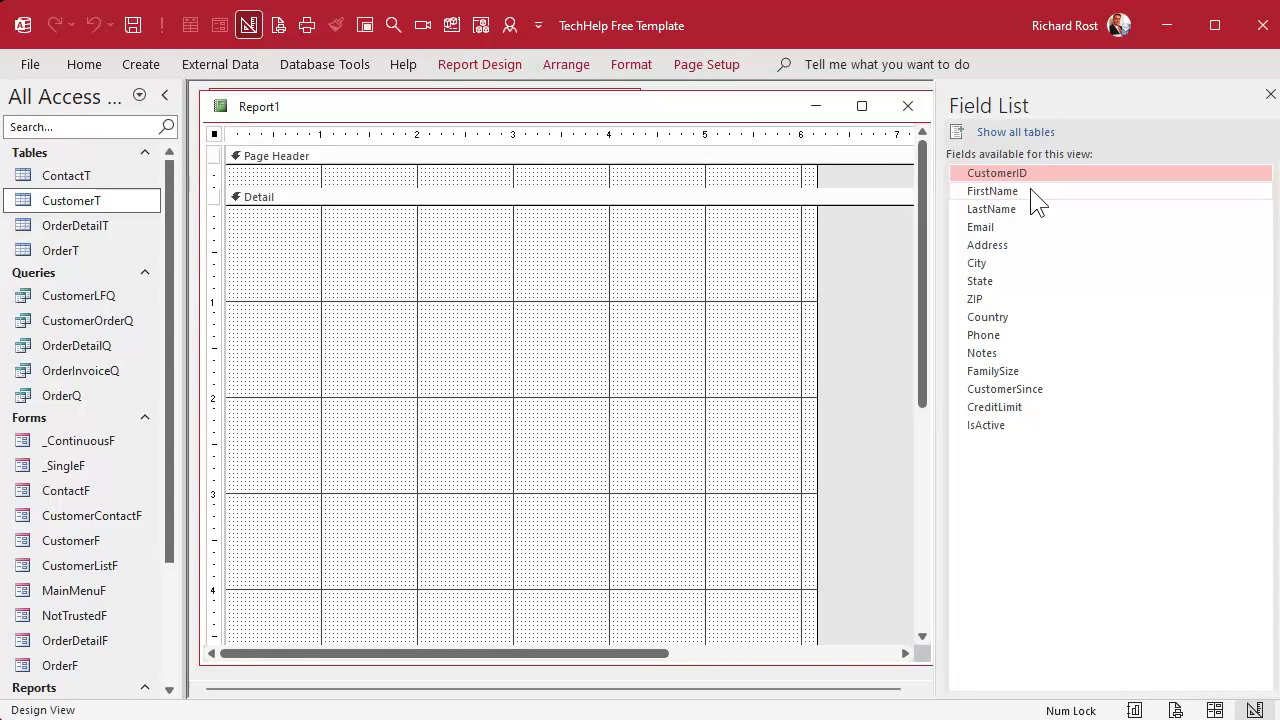
left_click(1034, 195, "shift")
left_click(1036, 211, "shift")
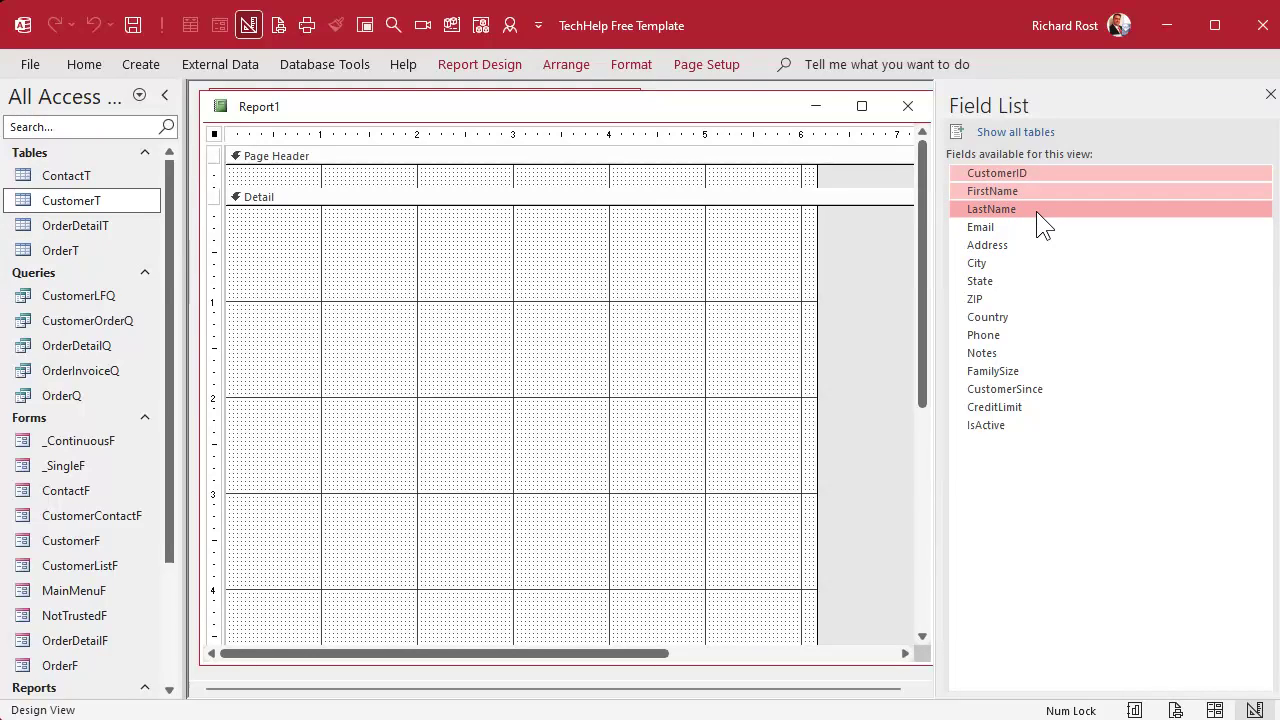
left_click(1029, 352, "ctrl")
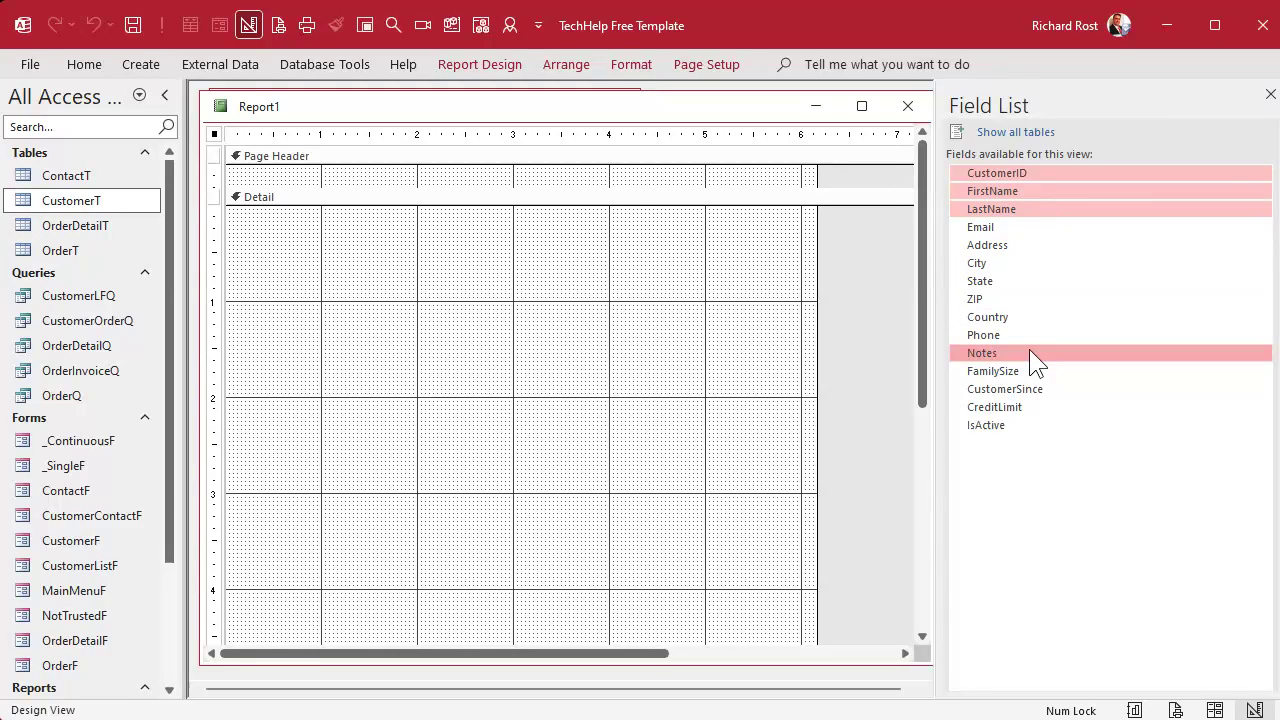
left_click_drag(1029, 350, 369, 240)
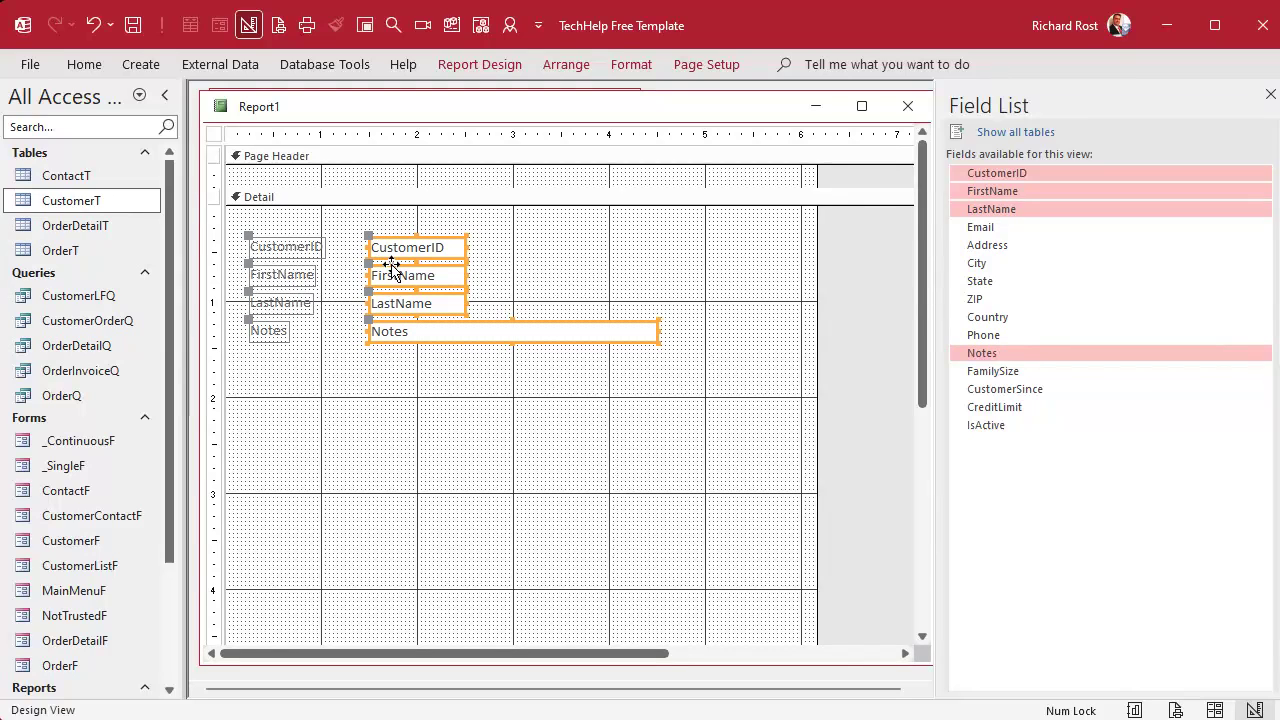
left_click_drag(394, 273, 386, 262)
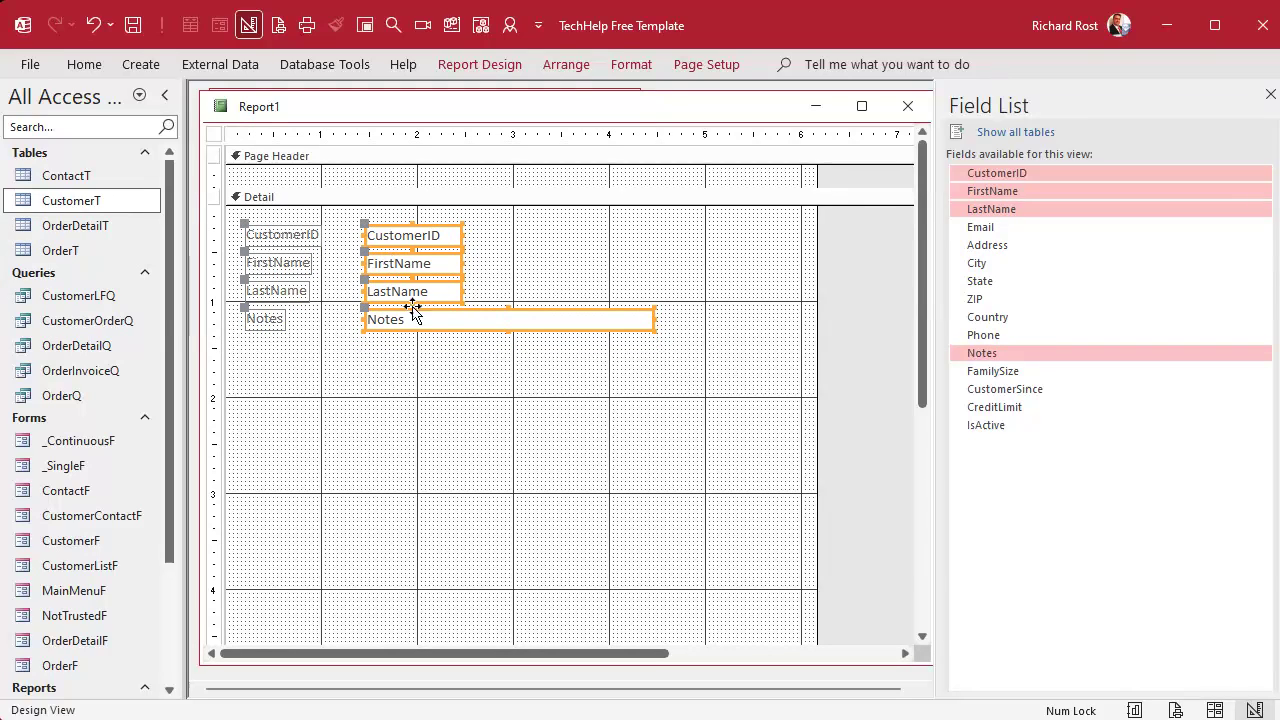
Shorten the Detail section so that it ends just below the Notes field
left_click(486, 460)
scroll(484, 459, "down", 2)
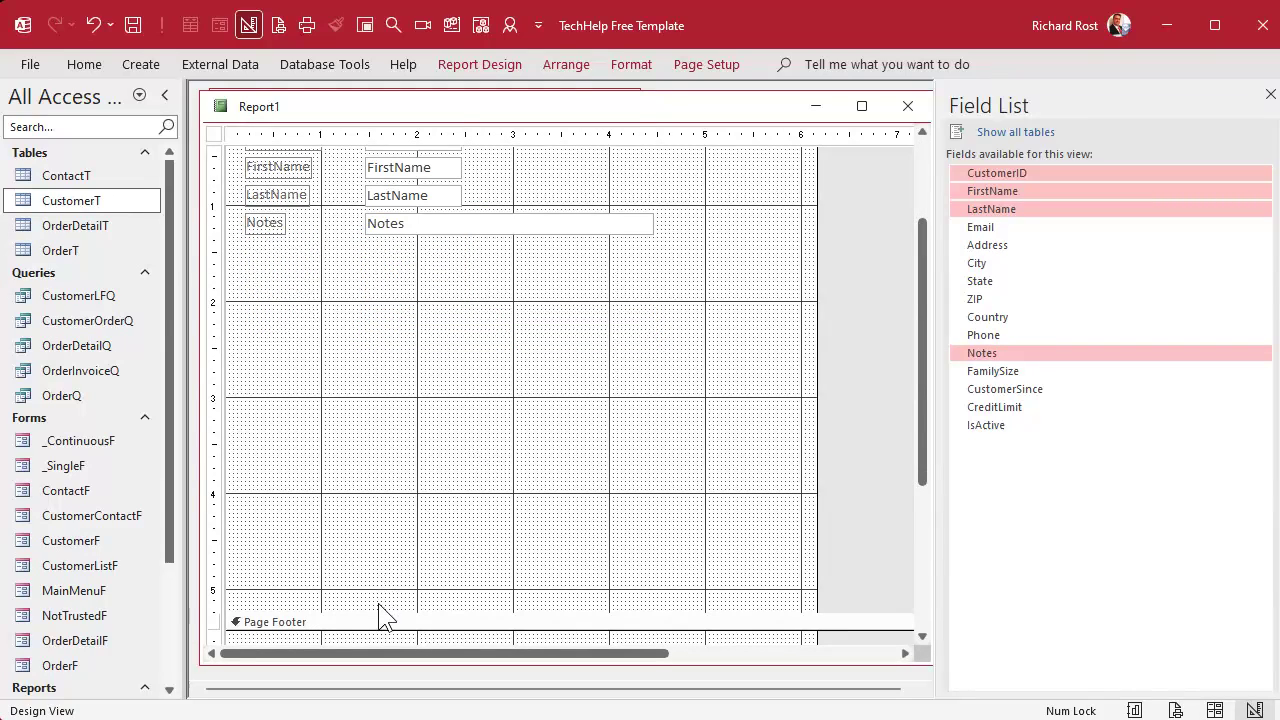
left_click_drag(380, 612, 411, 264)
scroll(445, 340, "up", 2)
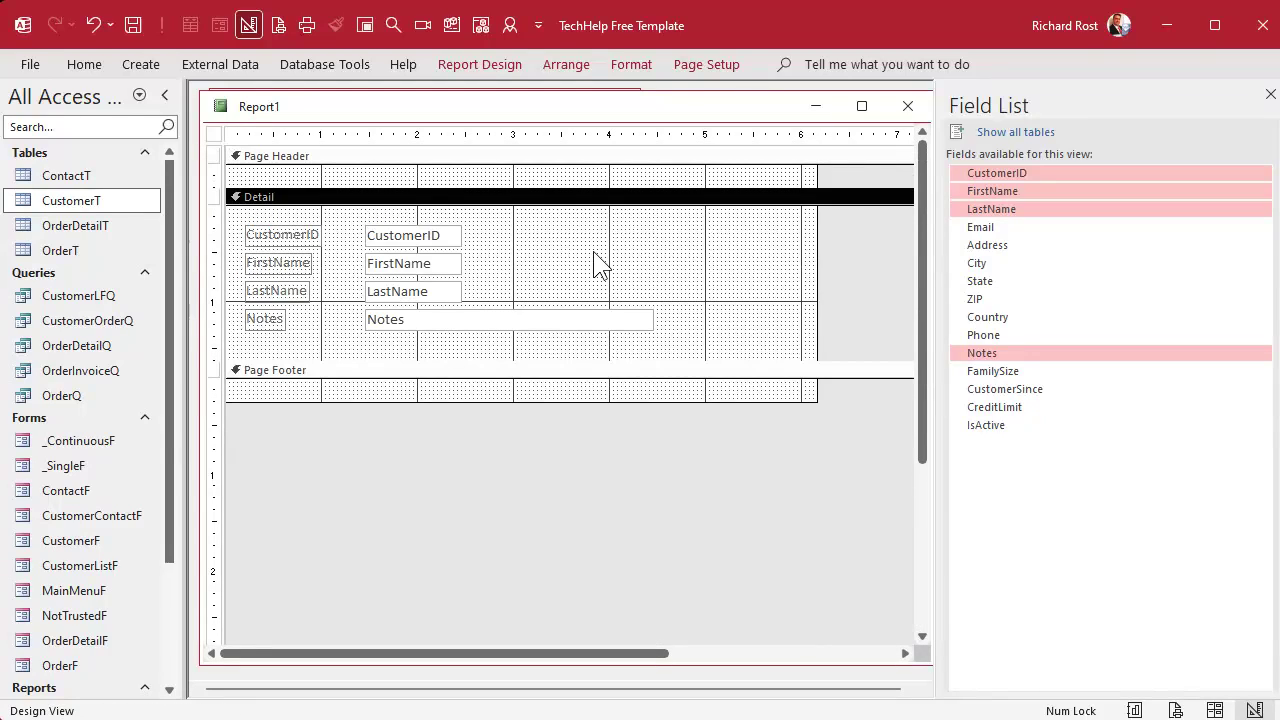
Save the report as CustomerR and close the list of available fields
key("ctrl+s")
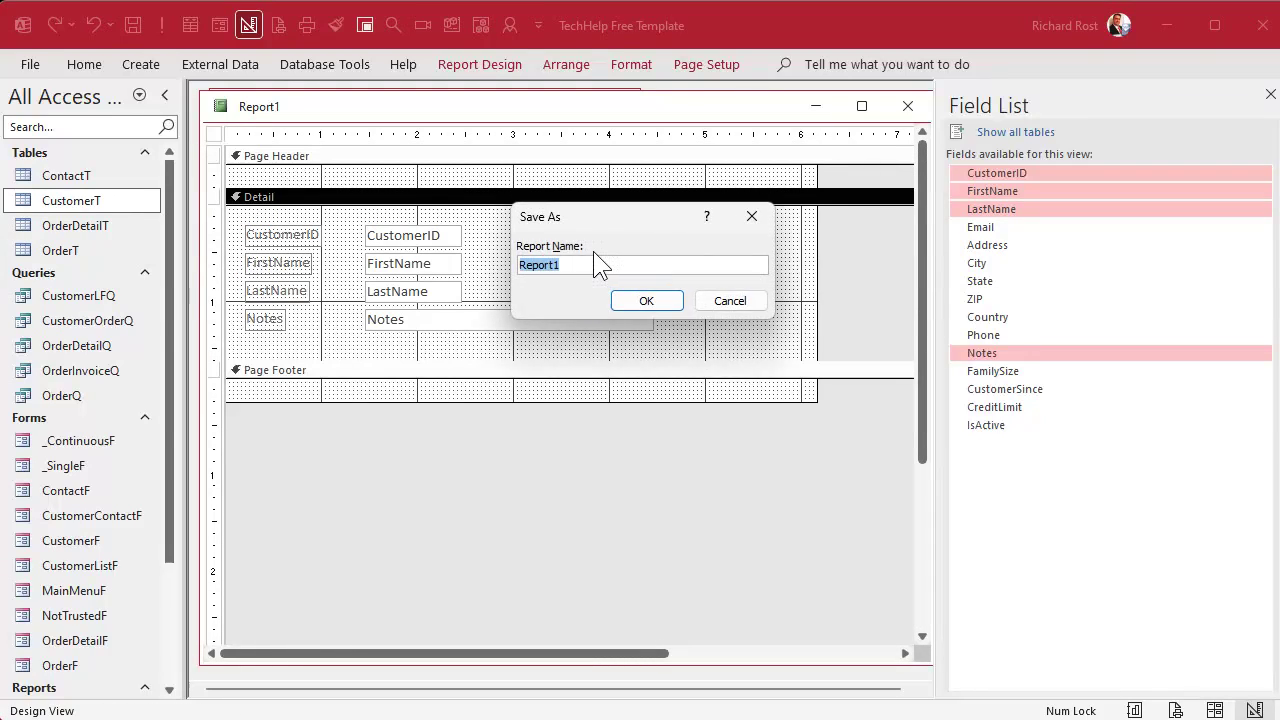
type("CustomerR")
key("Return")
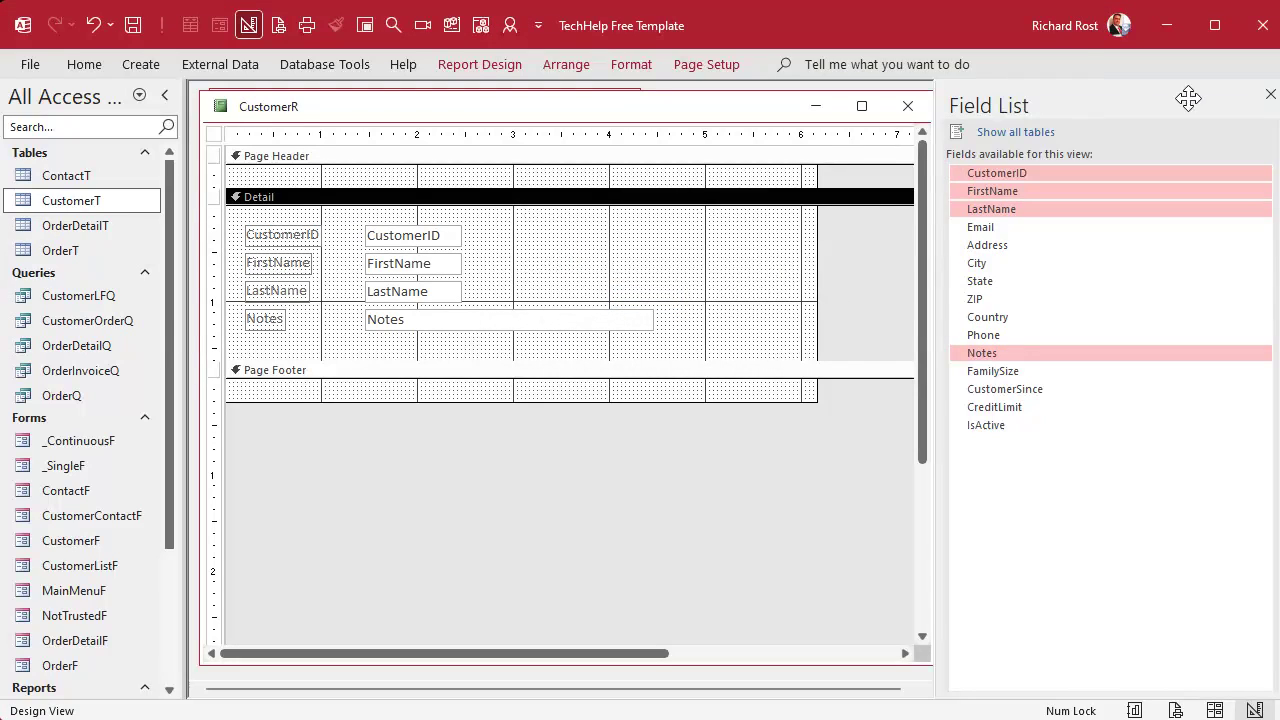
left_click(1269, 95)
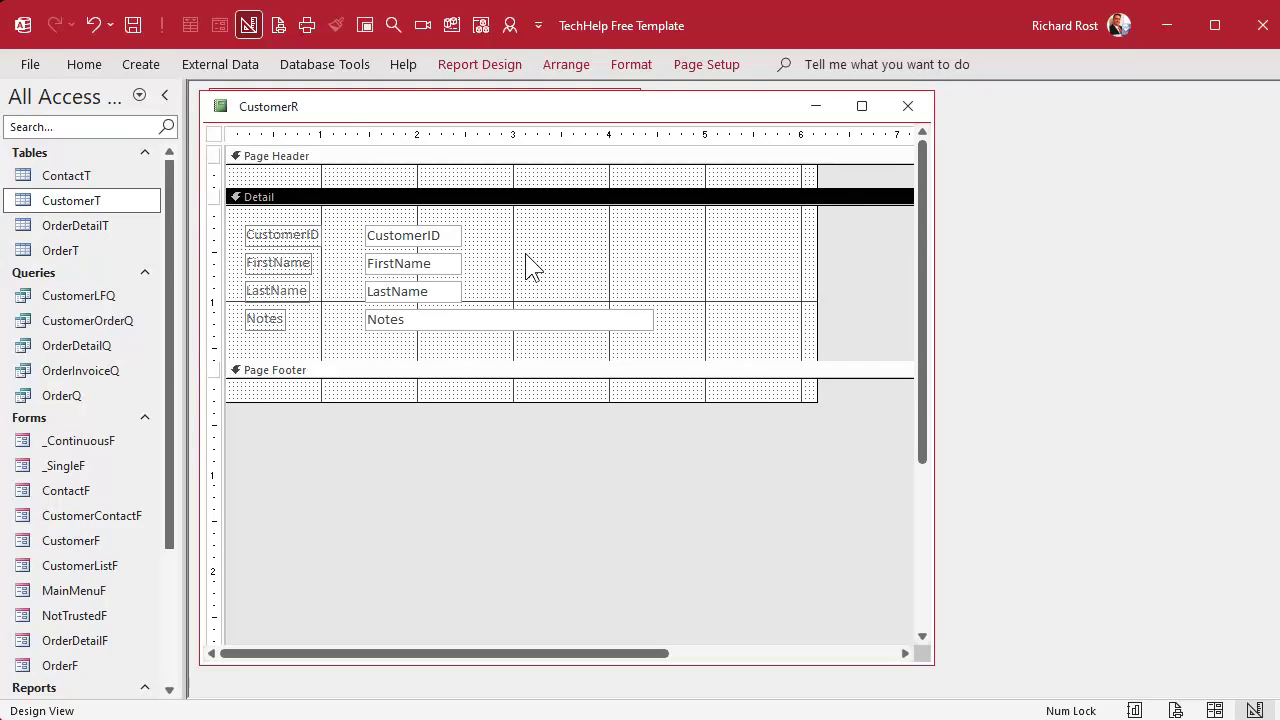
Check the report's first five pages in Print Preview, go back to page 1 and return to Design view
right_click(341, 111)
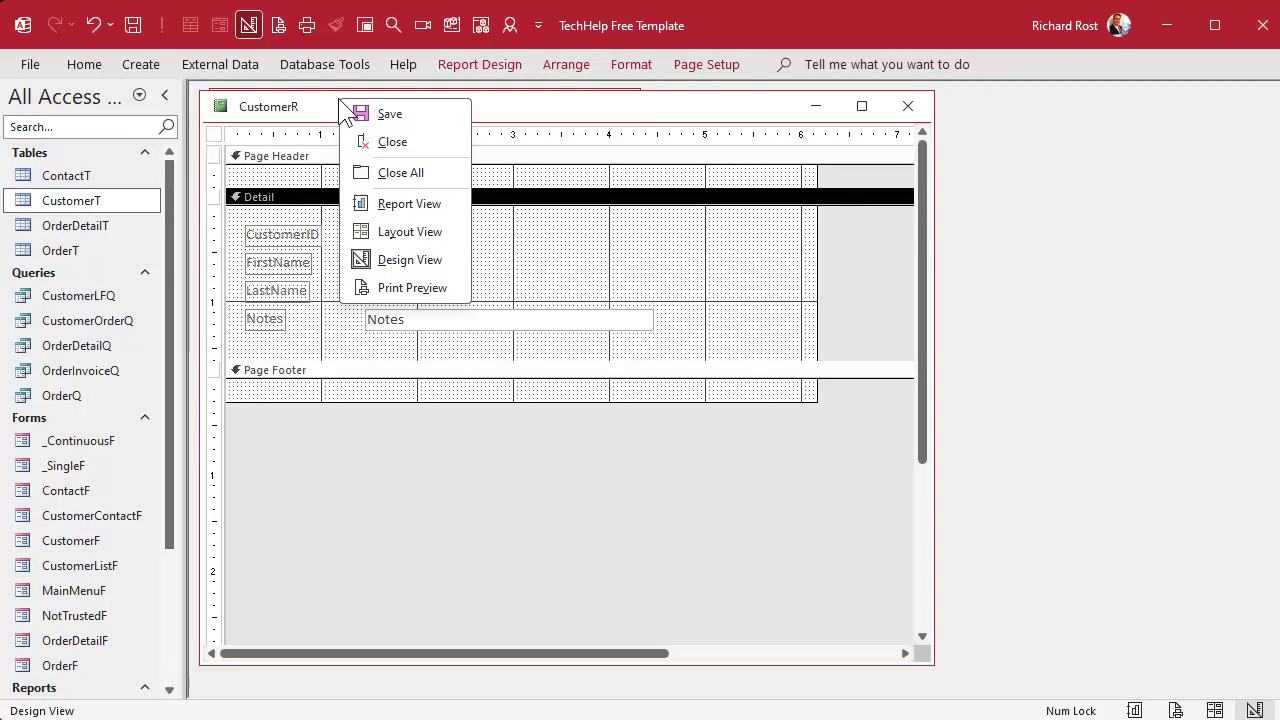
left_click(399, 283)
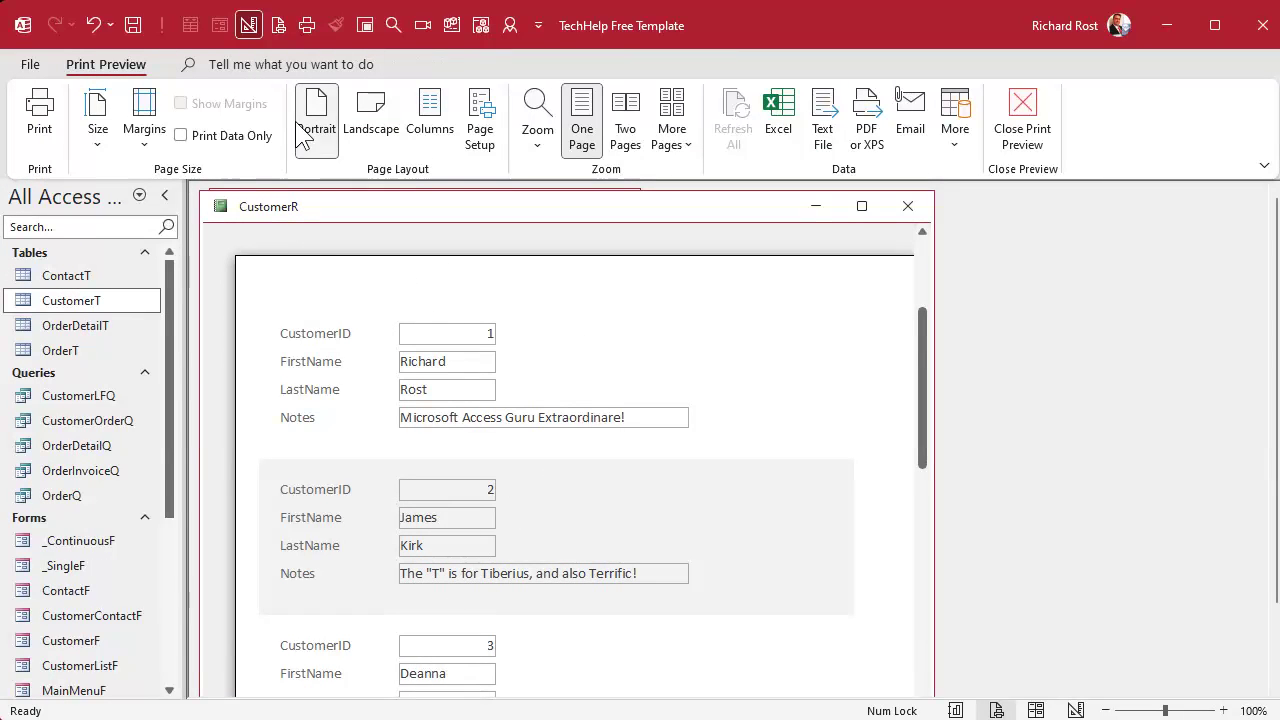
double_click(119, 56)
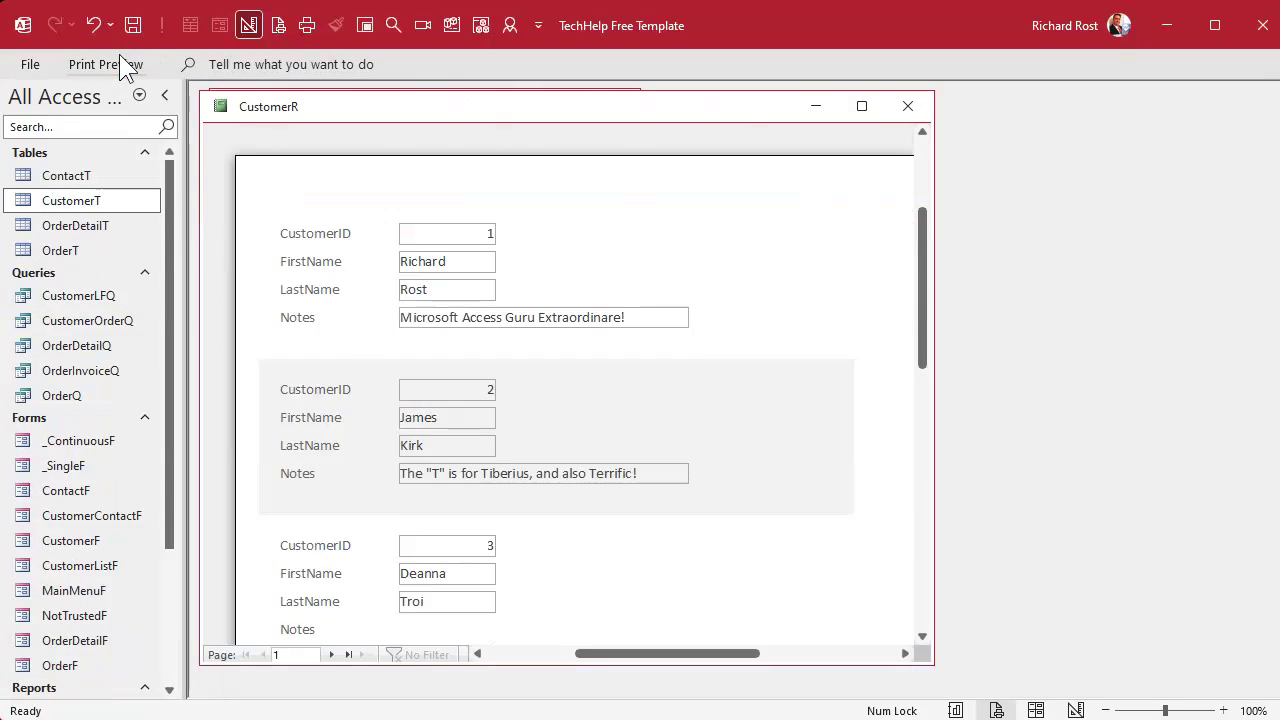
left_click(565, 320)
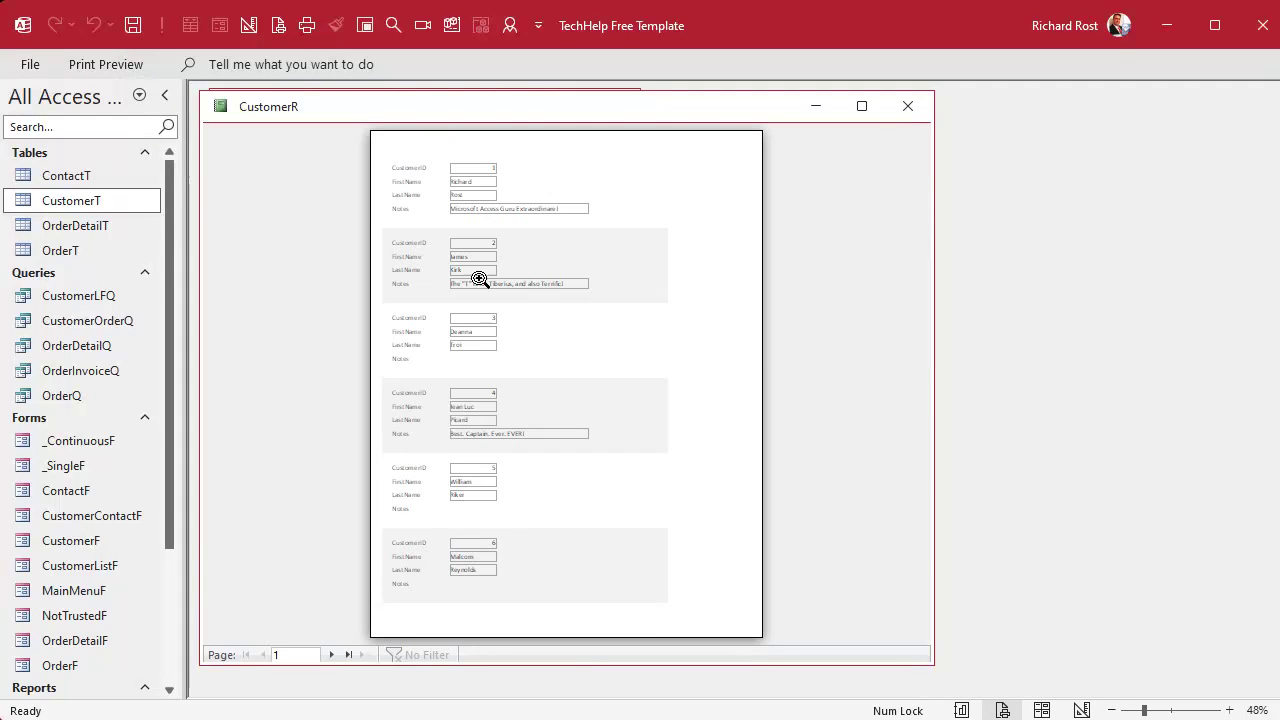
left_click(331, 654)
left_click(331, 654)
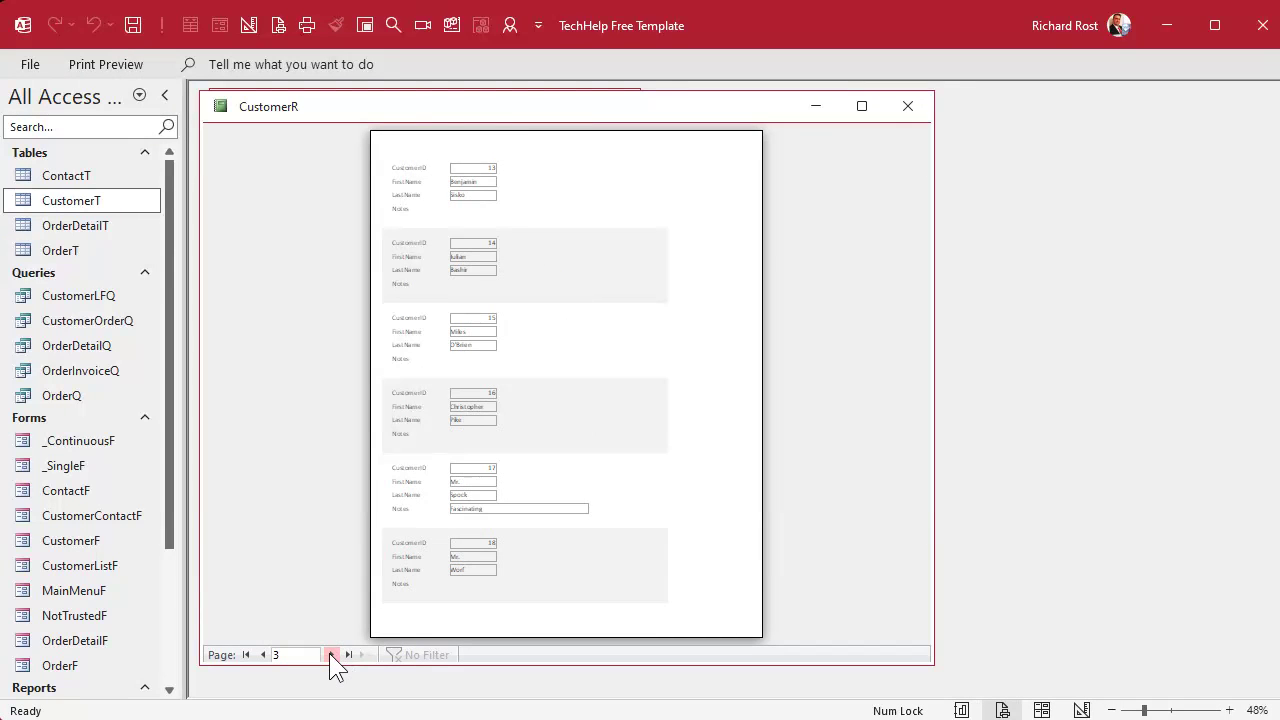
left_click(331, 654)
left_click(331, 654)
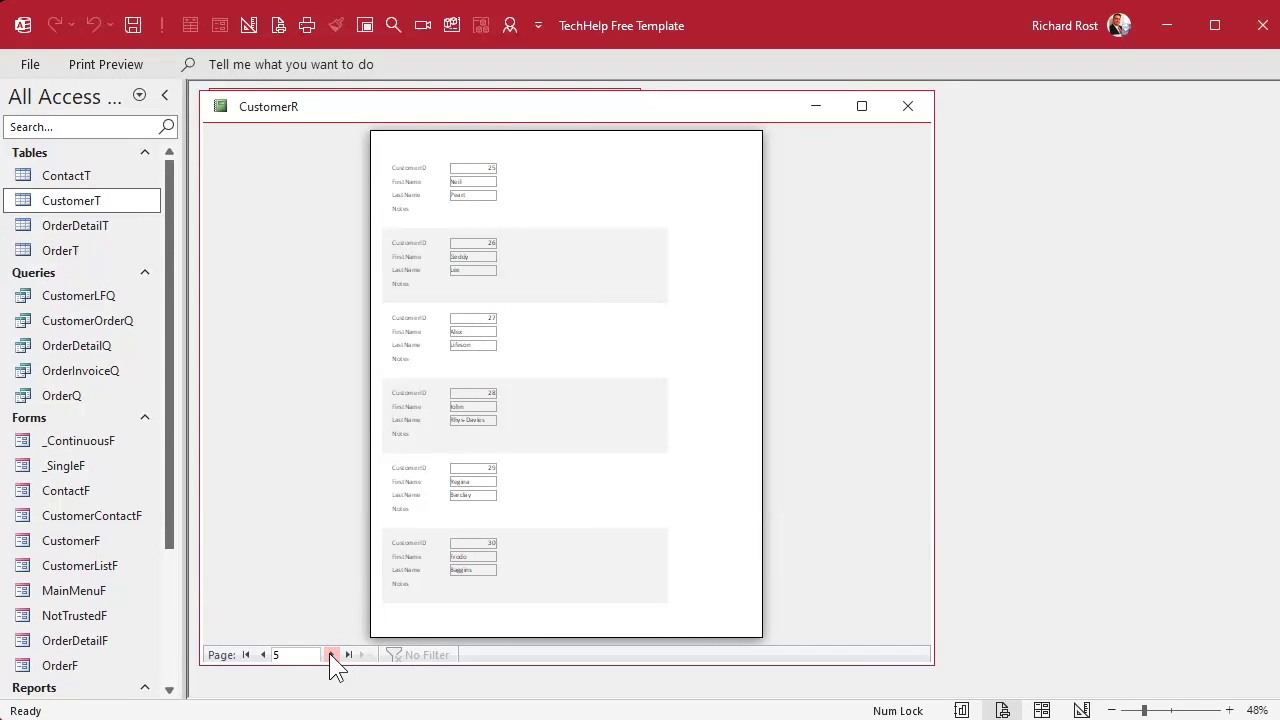
left_click(246, 655)
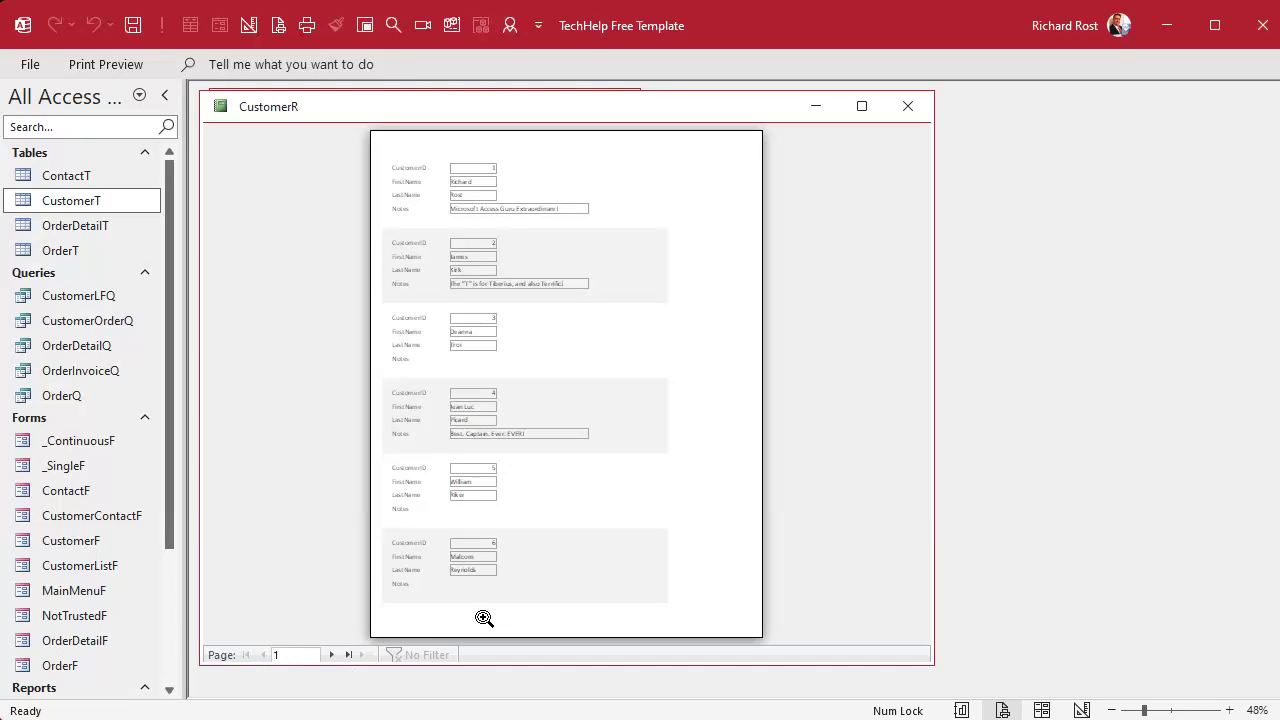
right_click(499, 110)
left_click(556, 270)
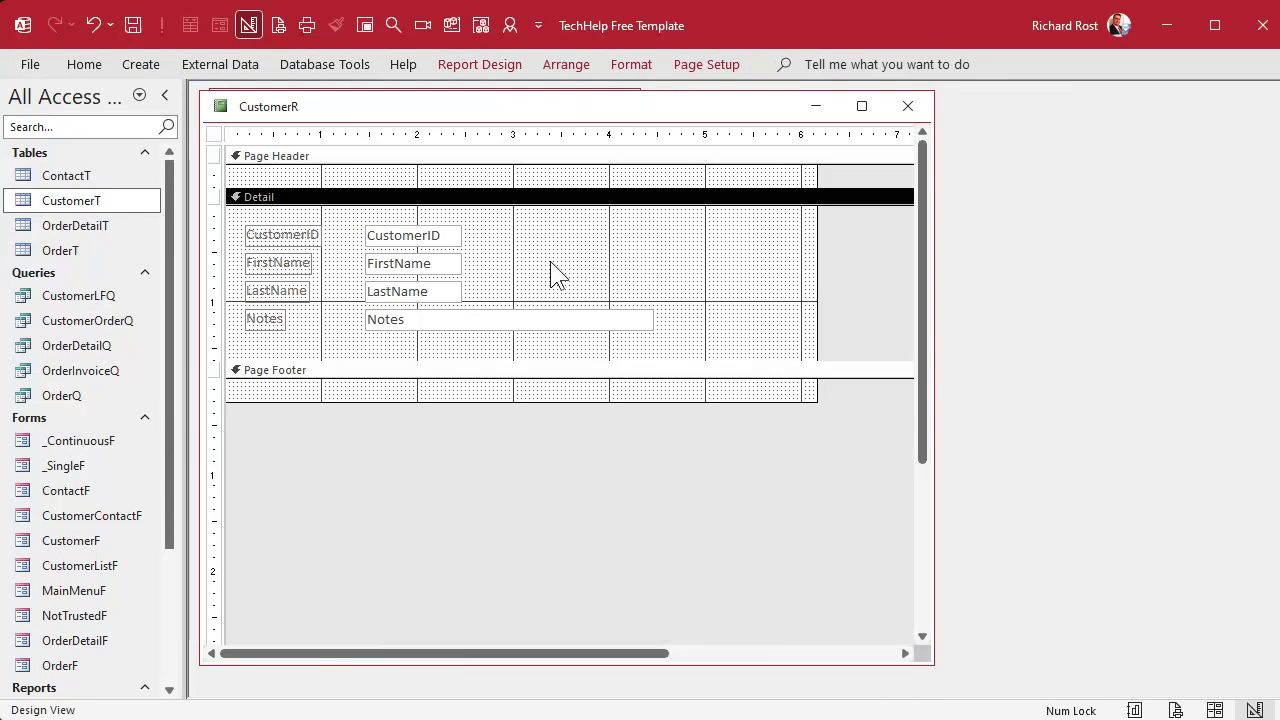
Insert left-aligned page numbers in the page footer in Page N of M format, shown on the first page too
left_click(481, 64)
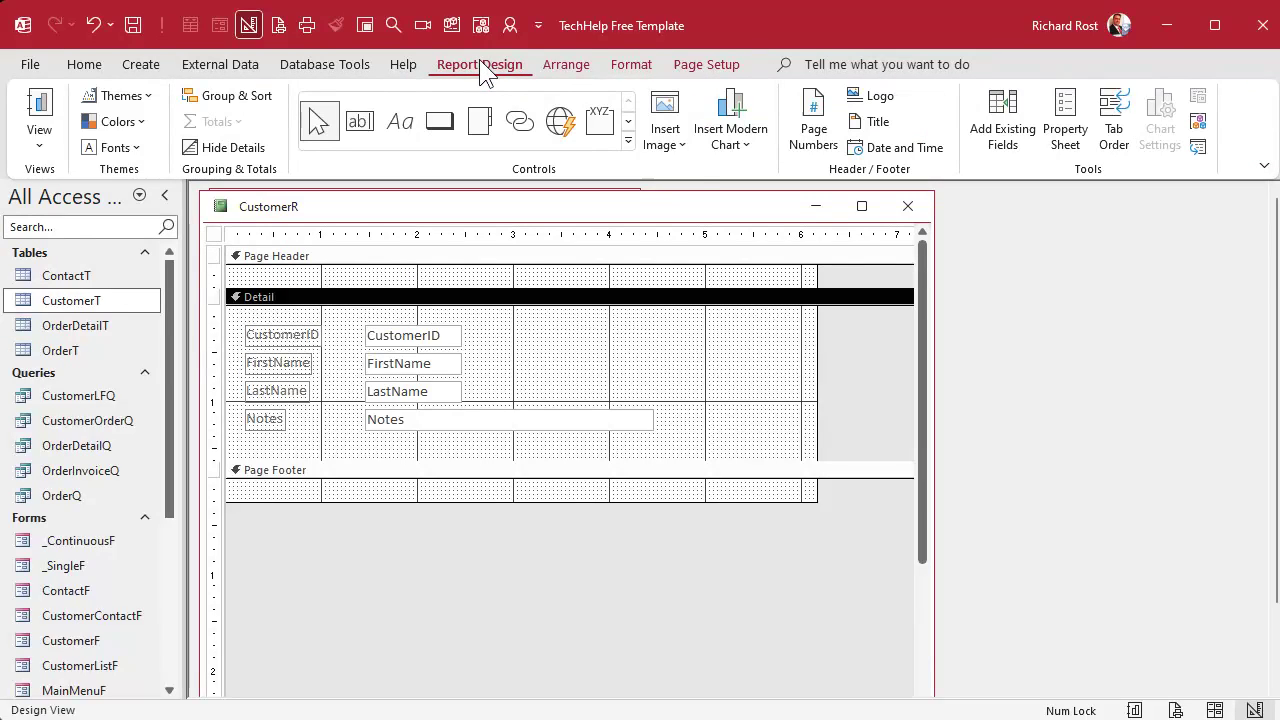
left_click(813, 150)
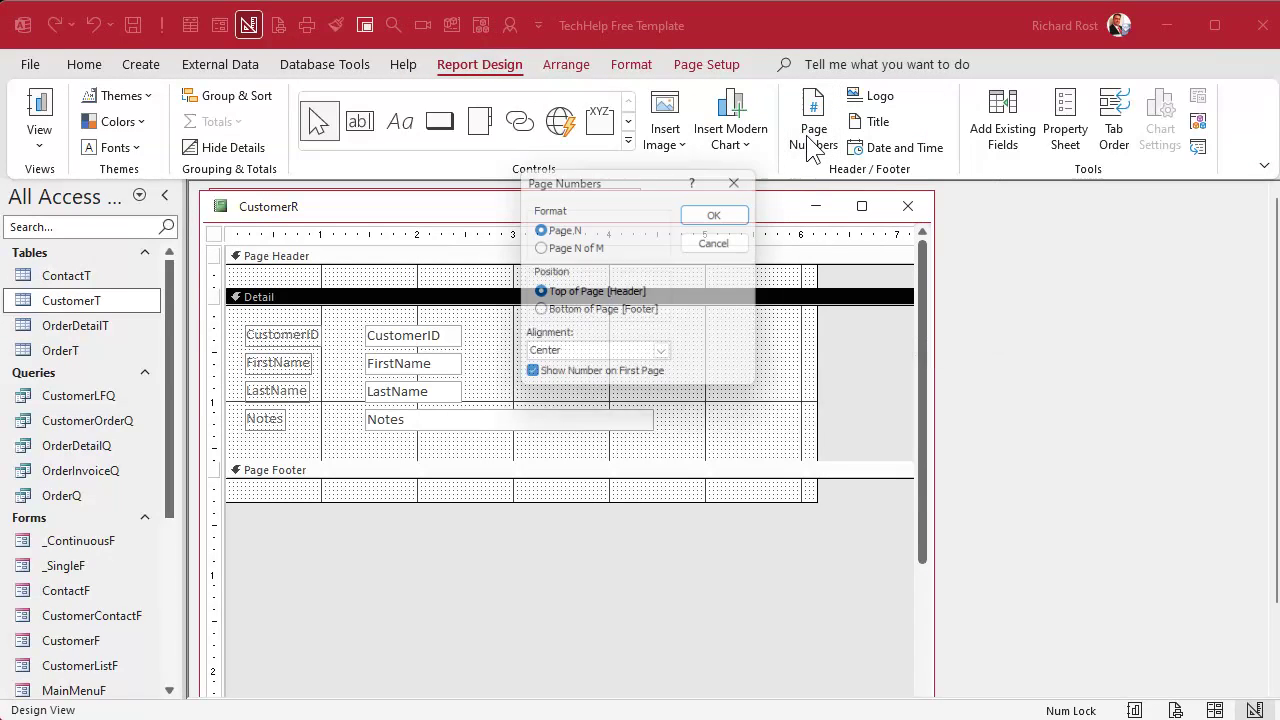
left_click(560, 250)
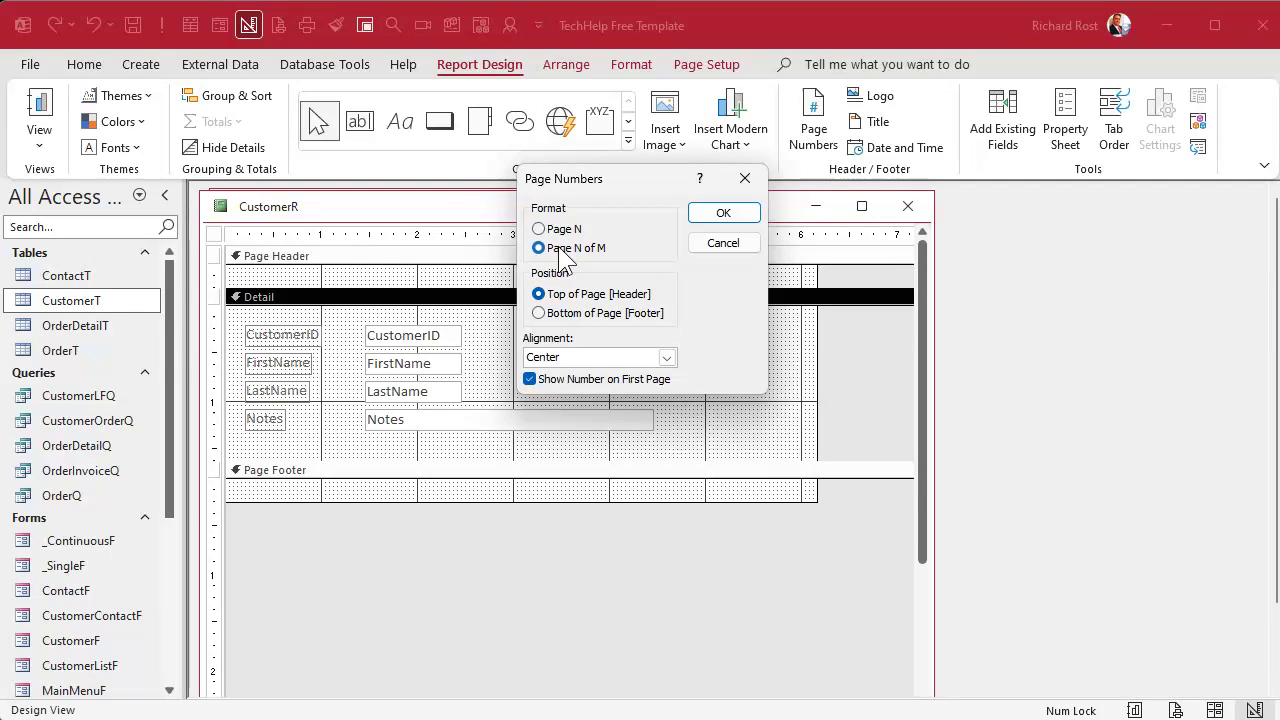
left_click(574, 314)
left_click(668, 358)
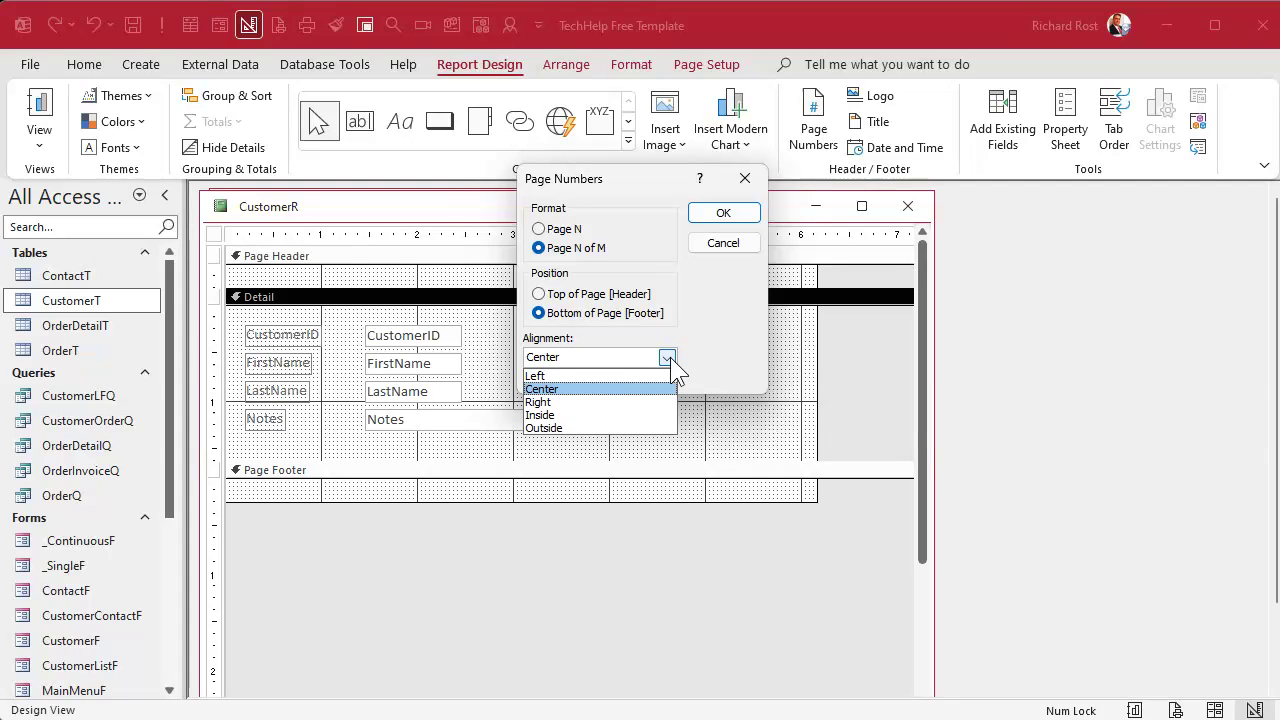
left_click(581, 376)
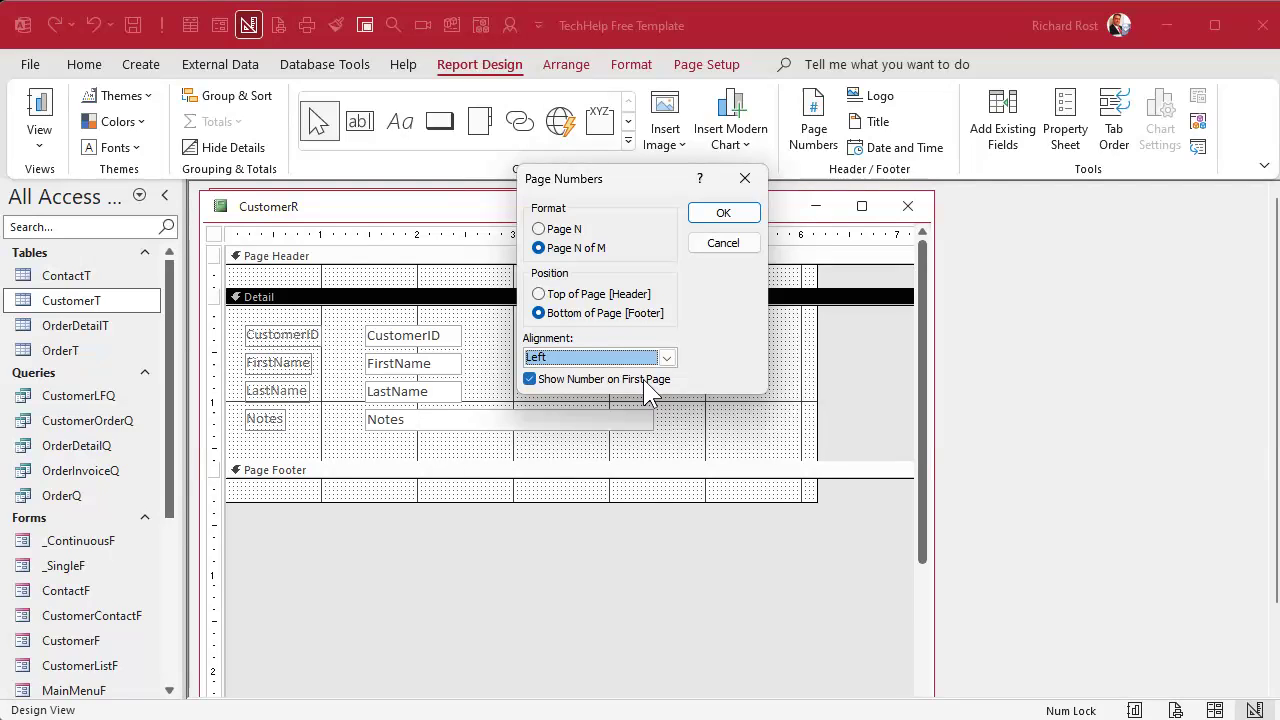
left_click(723, 212)
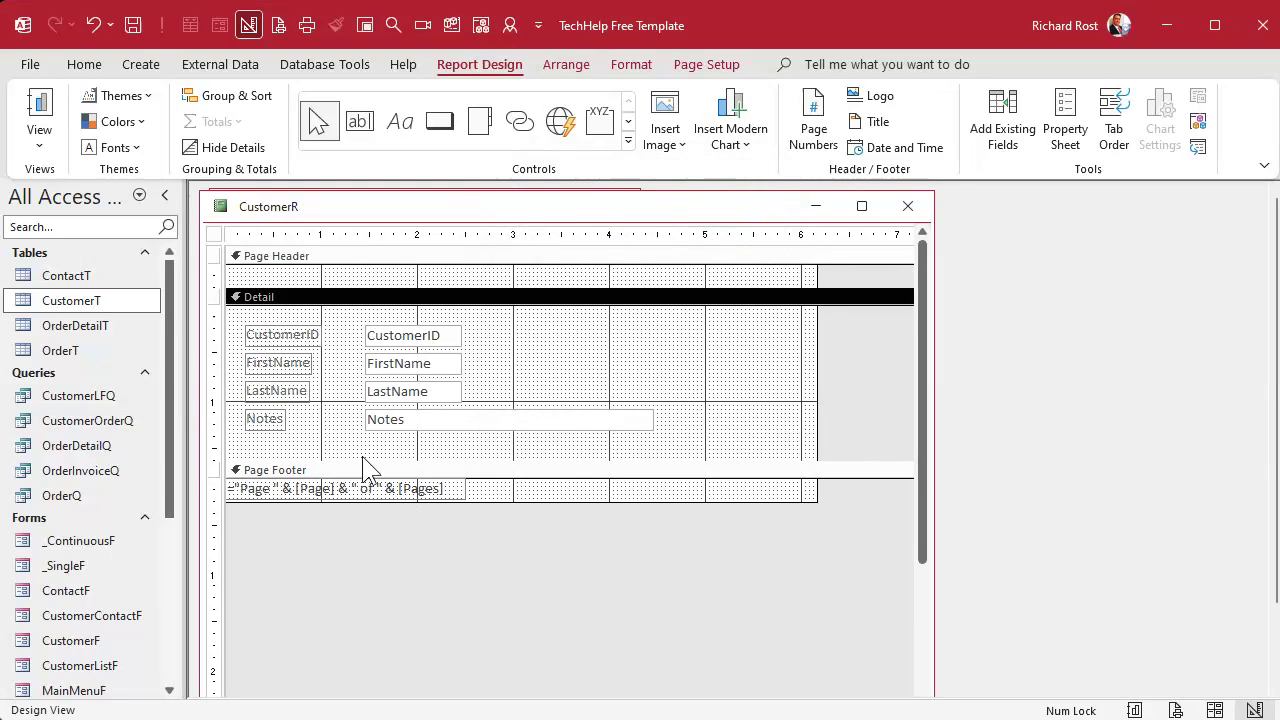
Open the footer page number text box's Control Source in an enlarged view and examine each part of the expression
left_click(285, 490)
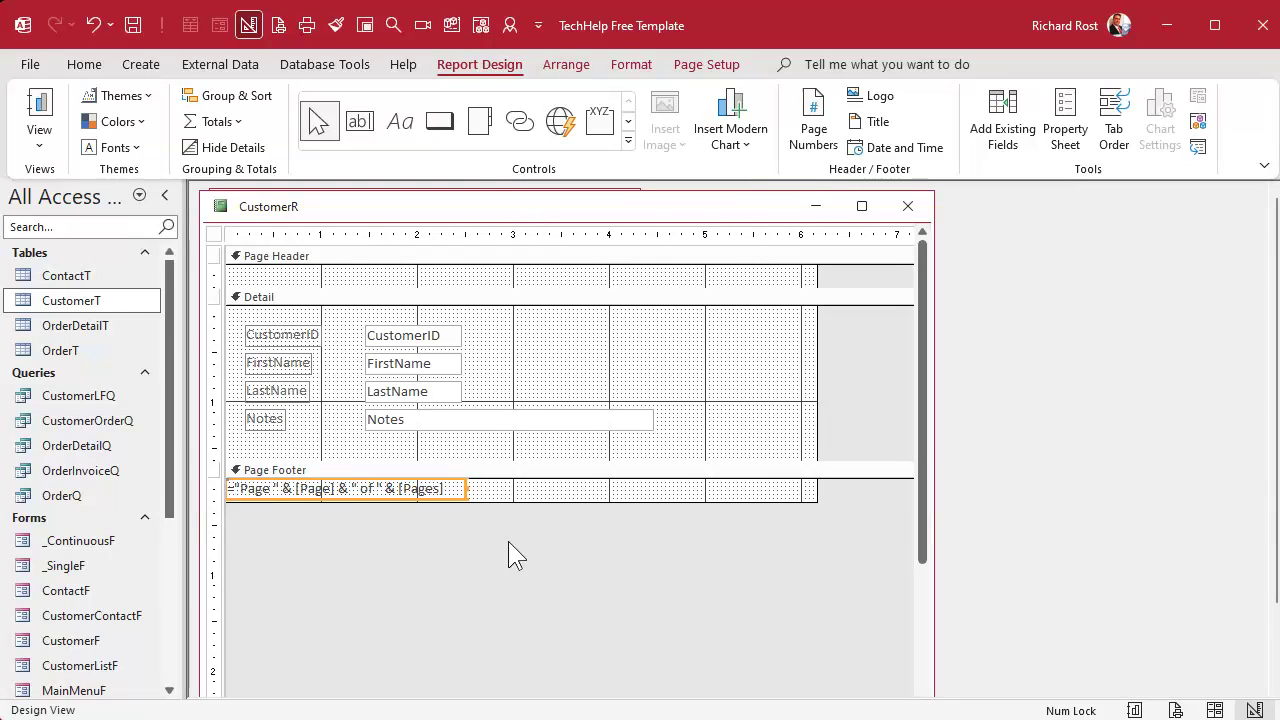
double_click(363, 503)
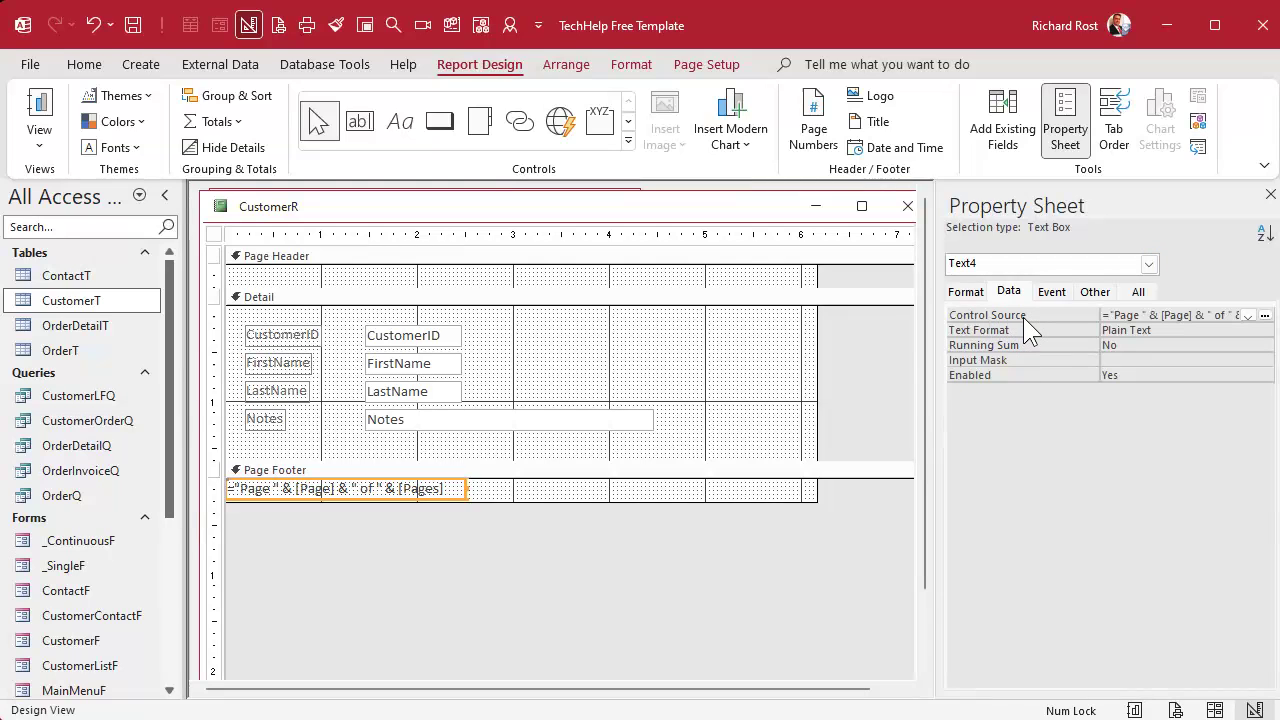
left_click(1152, 316)
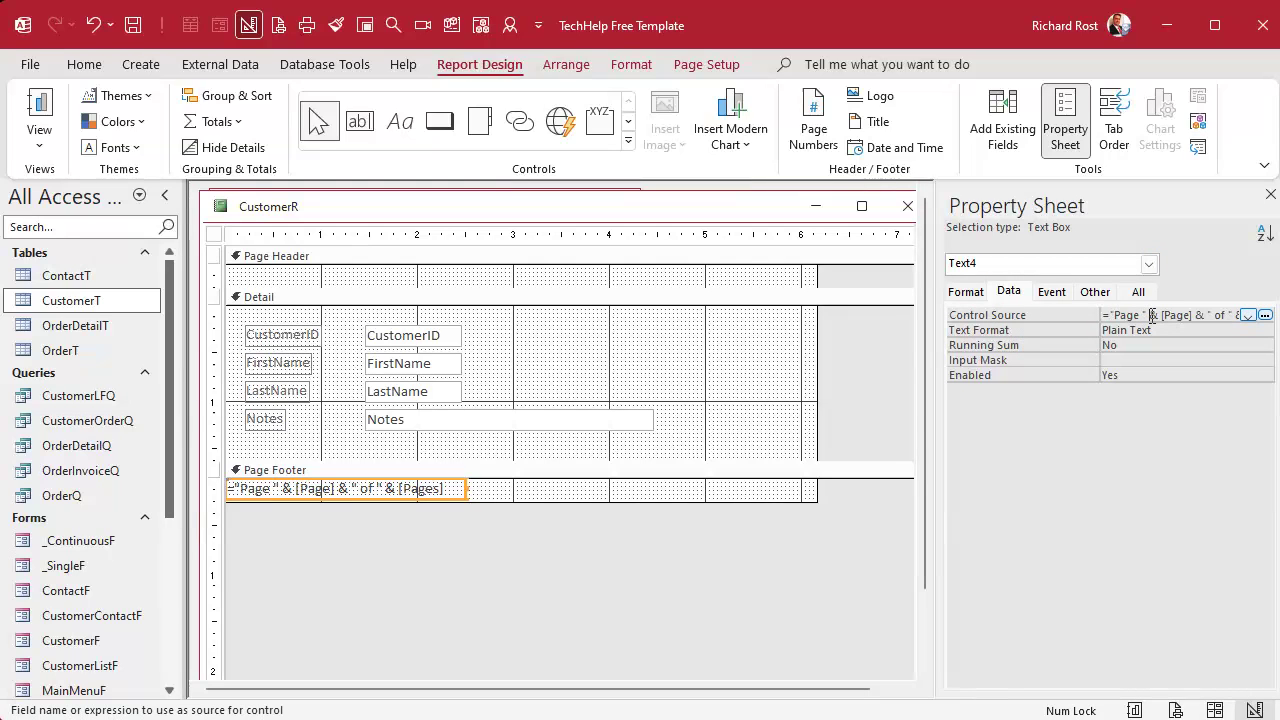
key("shift+F2")
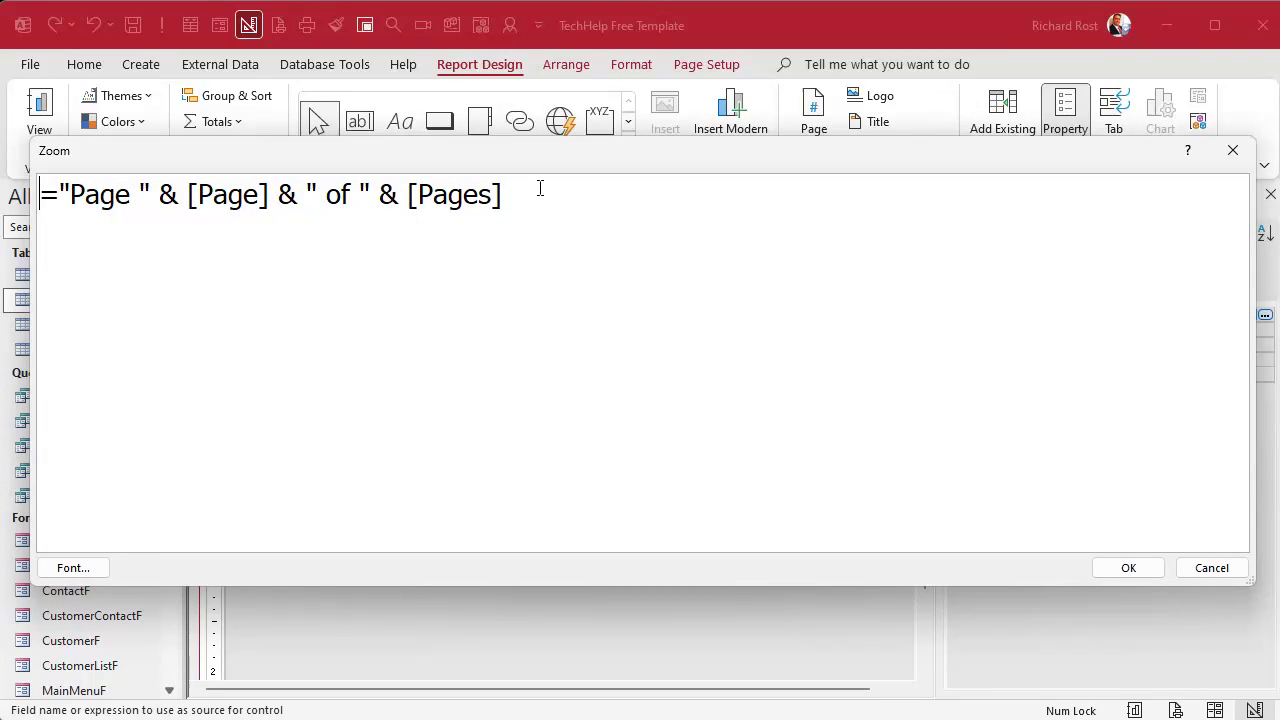
left_click_drag(58, 194, 43, 194)
left_click_drag(150, 194, 60, 194)
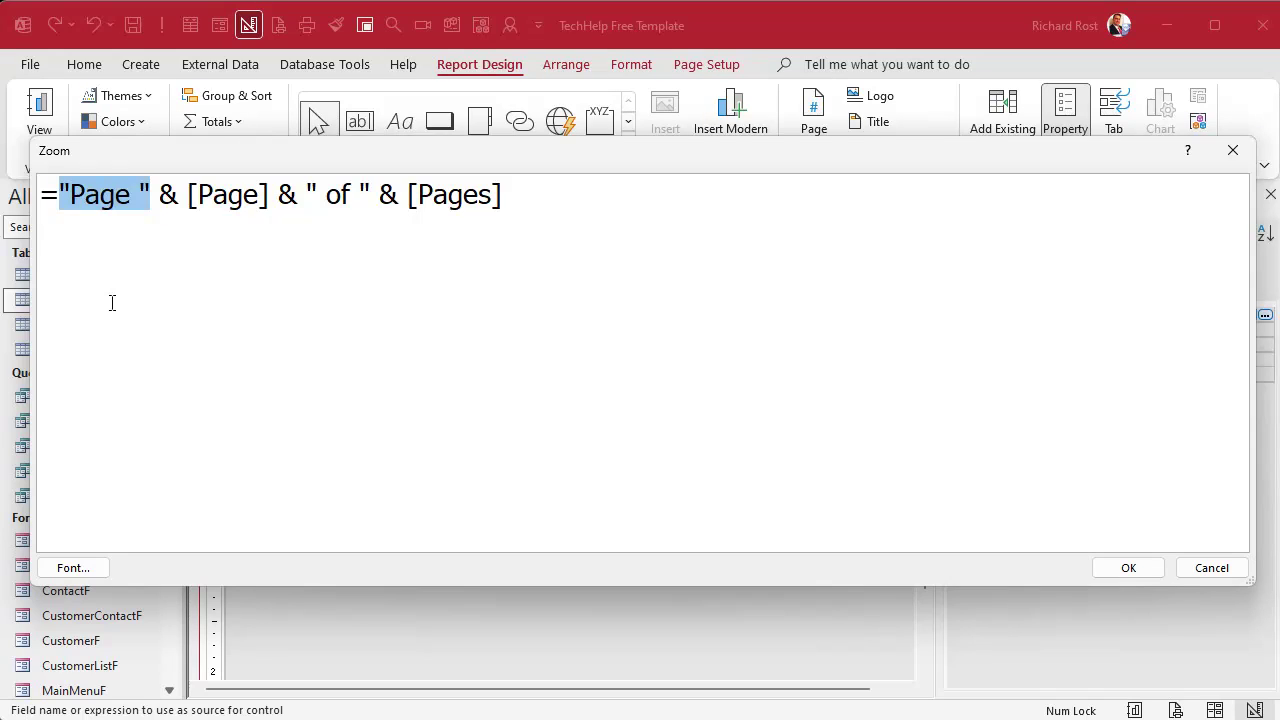
left_click(131, 194)
left_click_drag(139, 191, 180, 203)
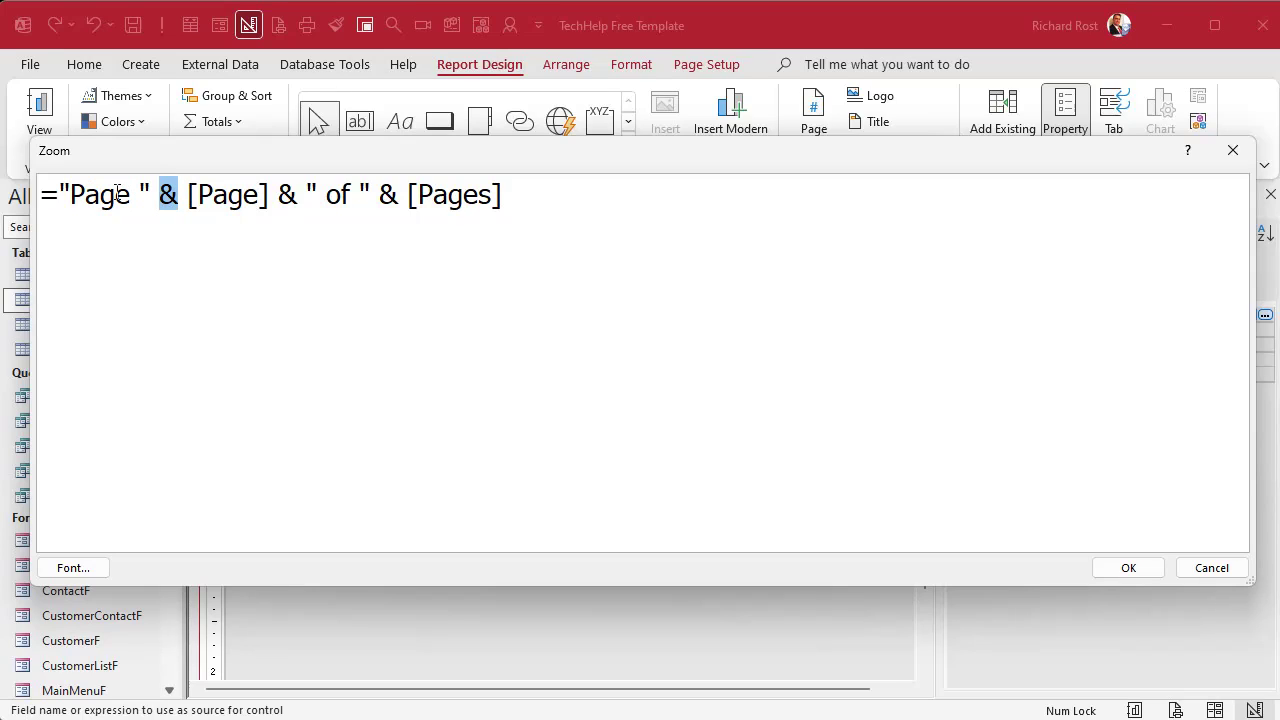
left_click_drag(188, 194, 270, 195)
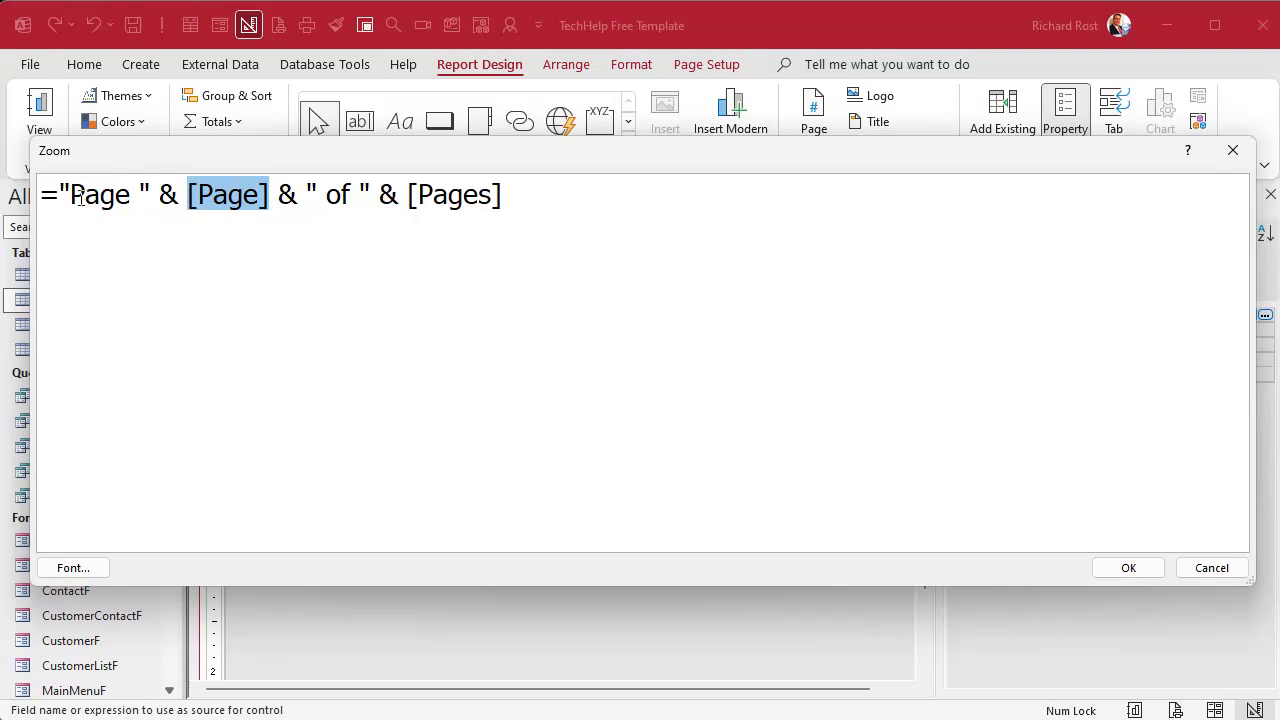
double_click(280, 190)
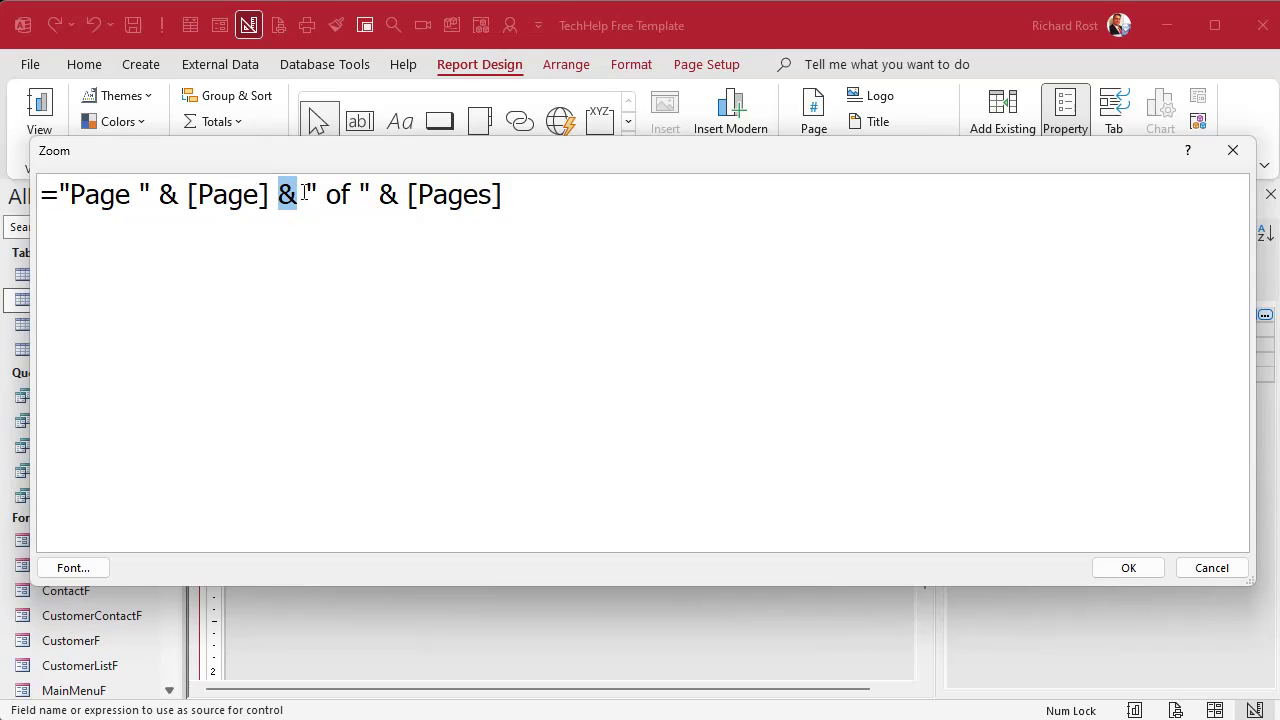
left_click_drag(304, 193, 382, 194)
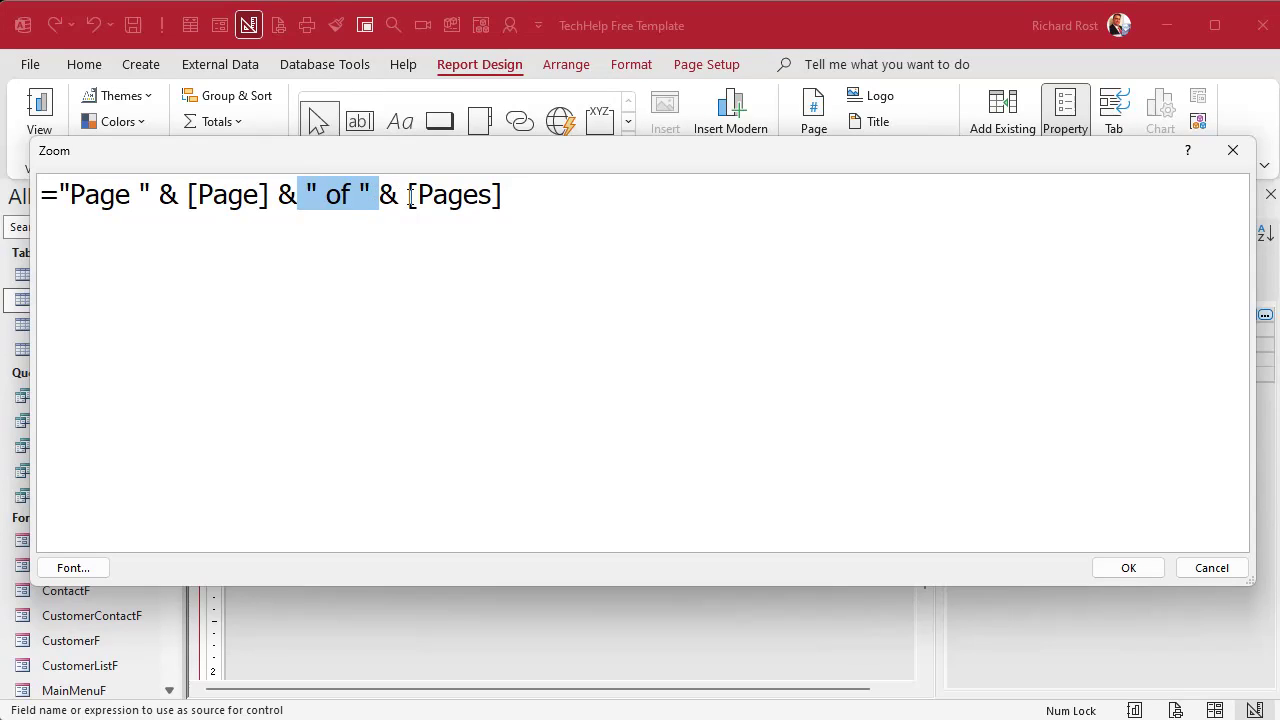
left_click_drag(410, 196, 553, 207)
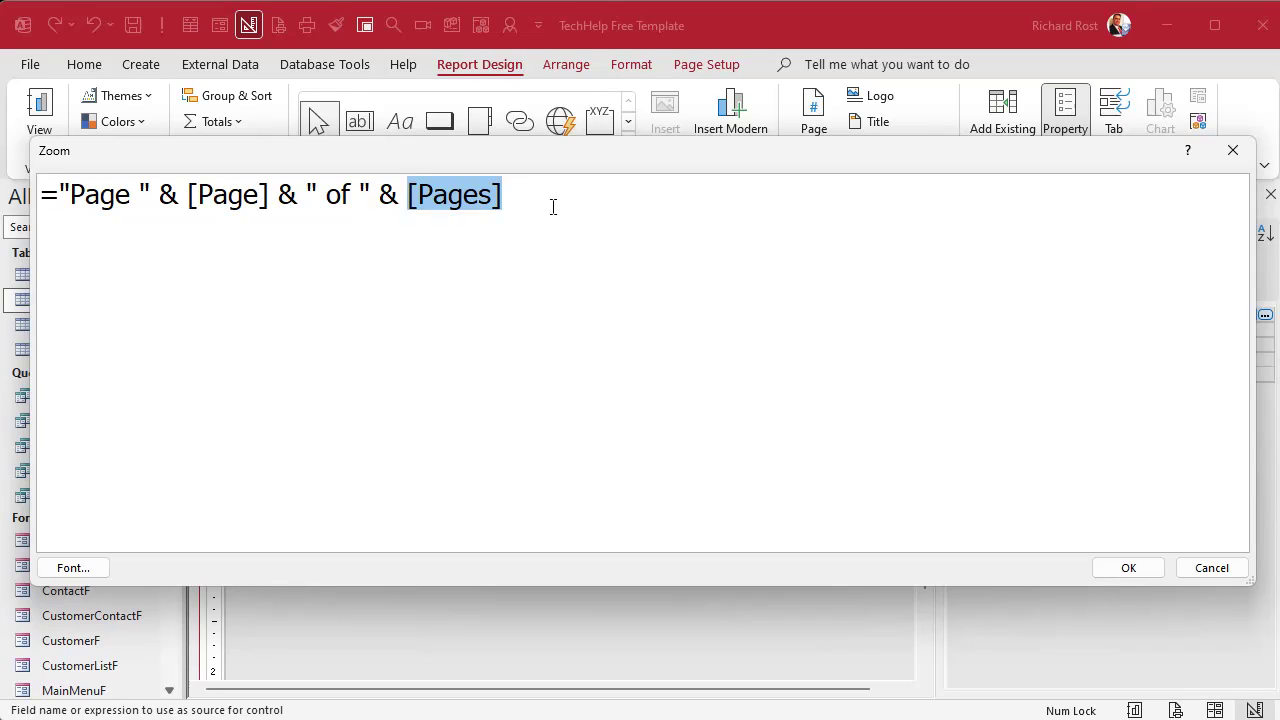
left_click_drag(553, 207, 23, 194)
left_click(1128, 568)
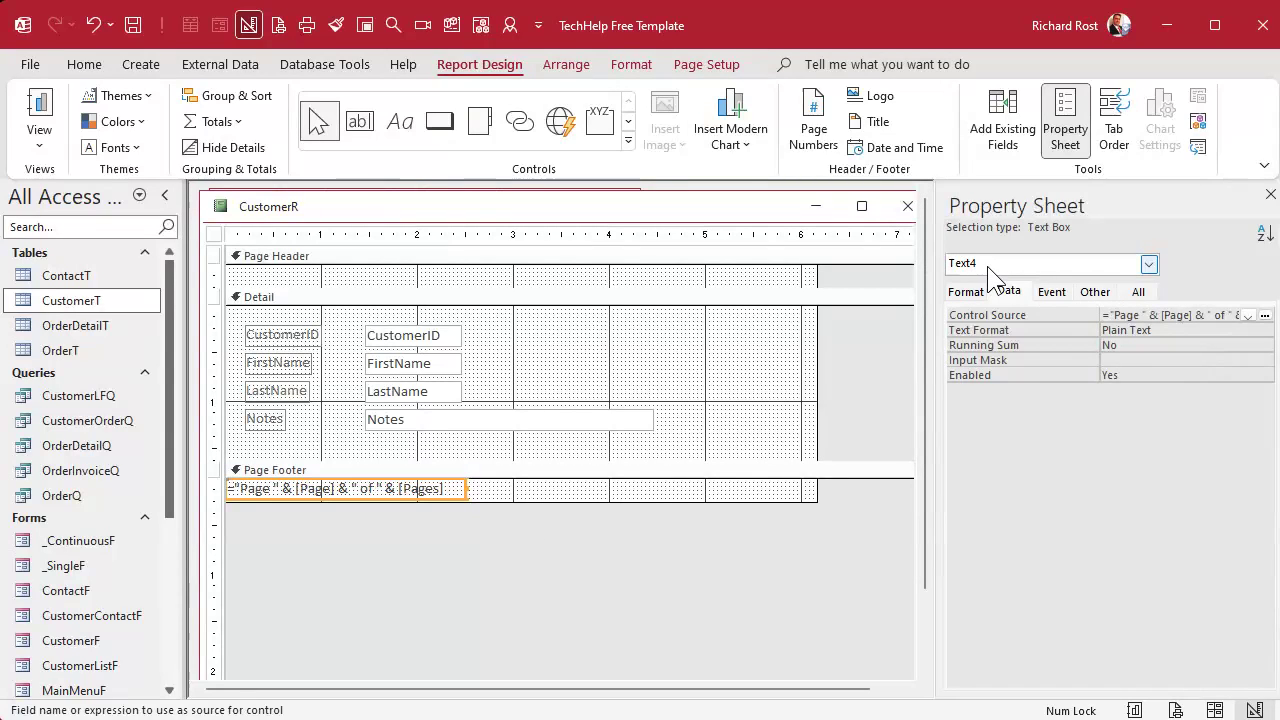
Rename the page number text box in the page footer as PageNumTxt
left_click(1148, 293)
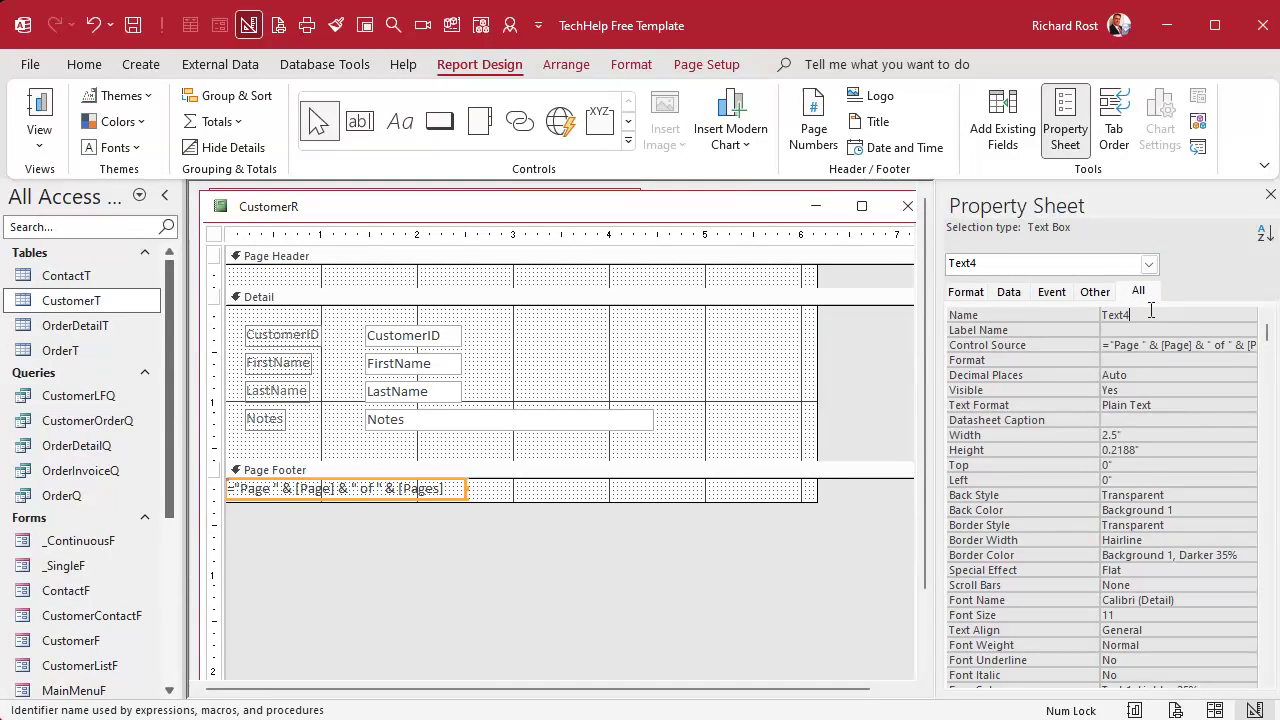
left_click(1020, 318)
type("PageNumTxt")
key("Return")
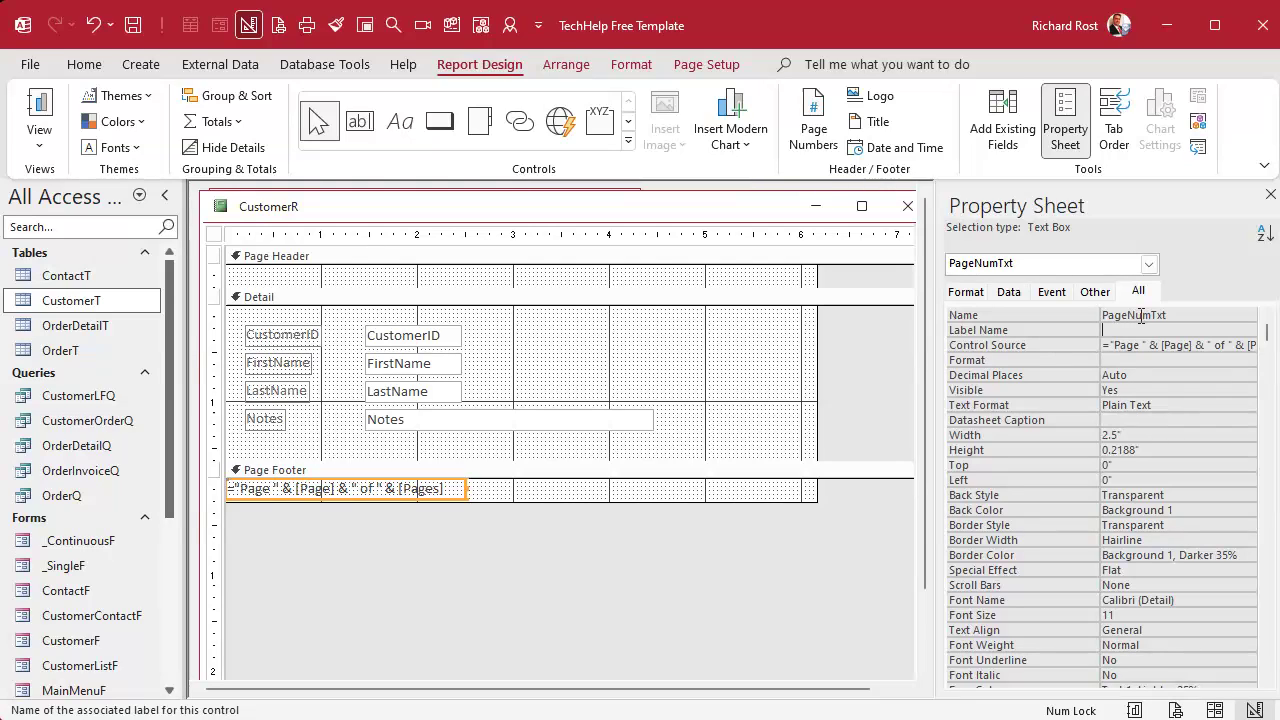
left_click(531, 367)
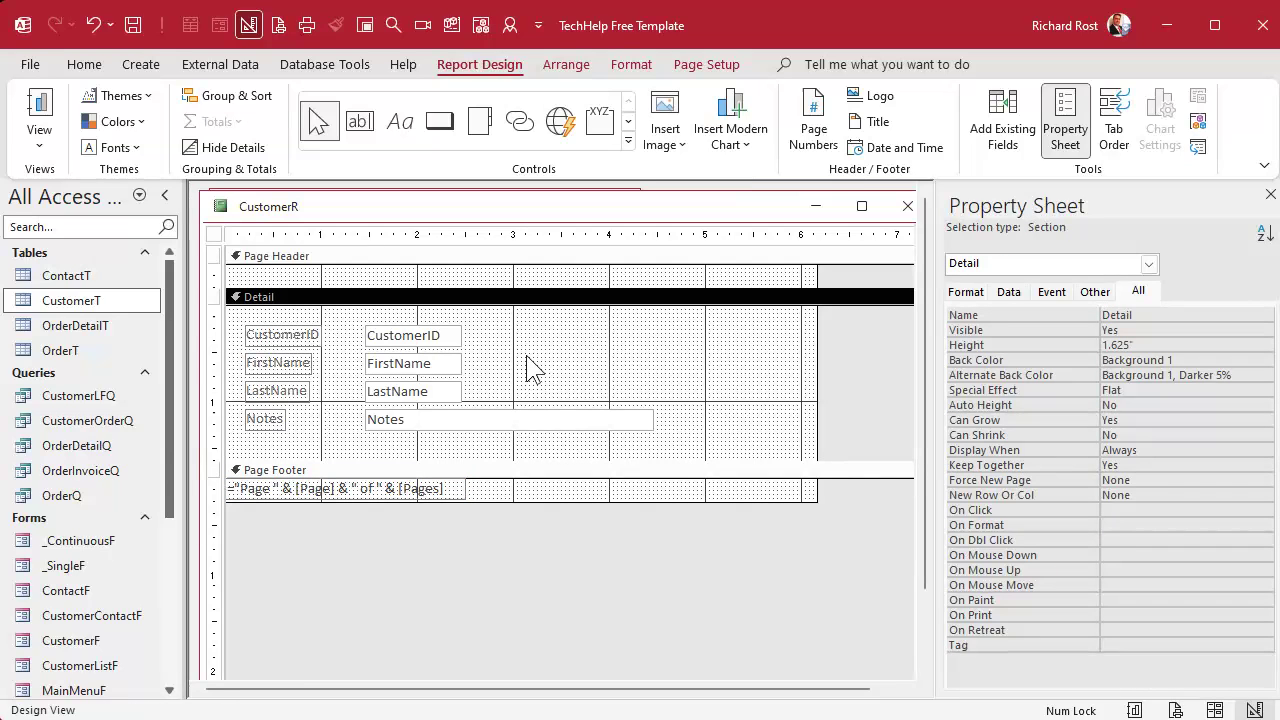
Show the report in Print Preview, collapse the ribbon and zoom in on the page number at the foot of page 1
right_click(446, 216)
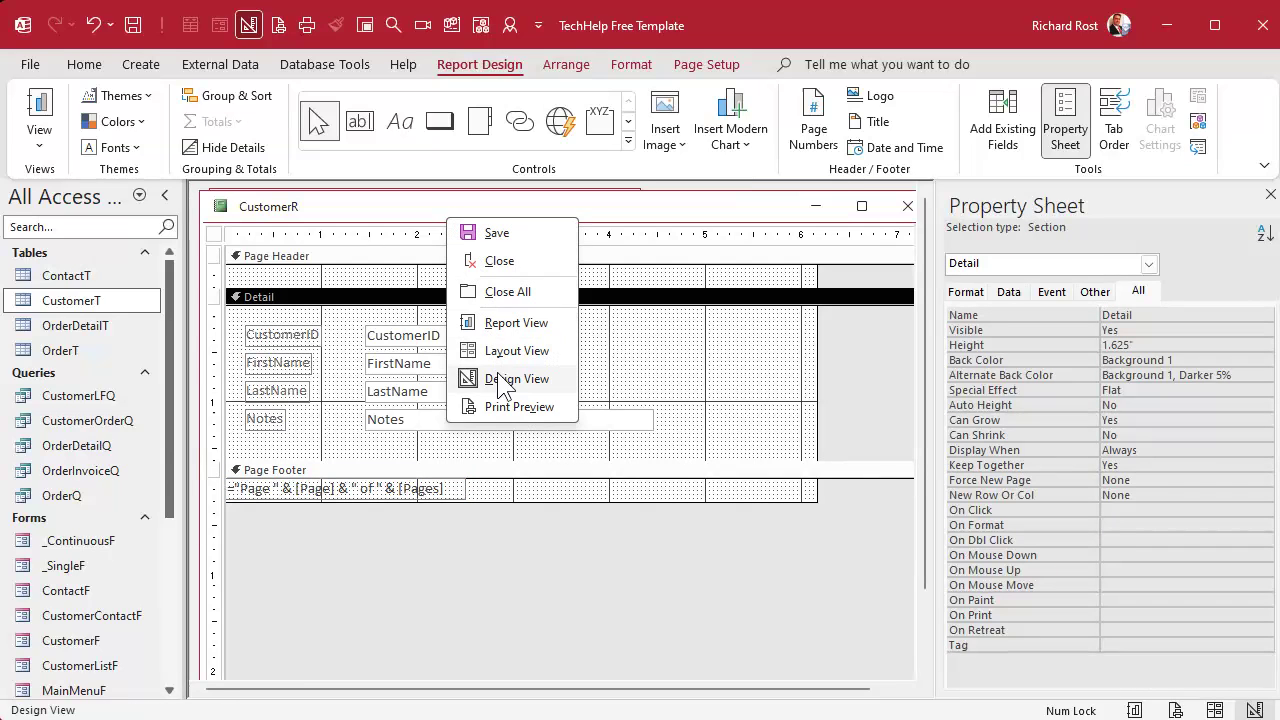
left_click(521, 406)
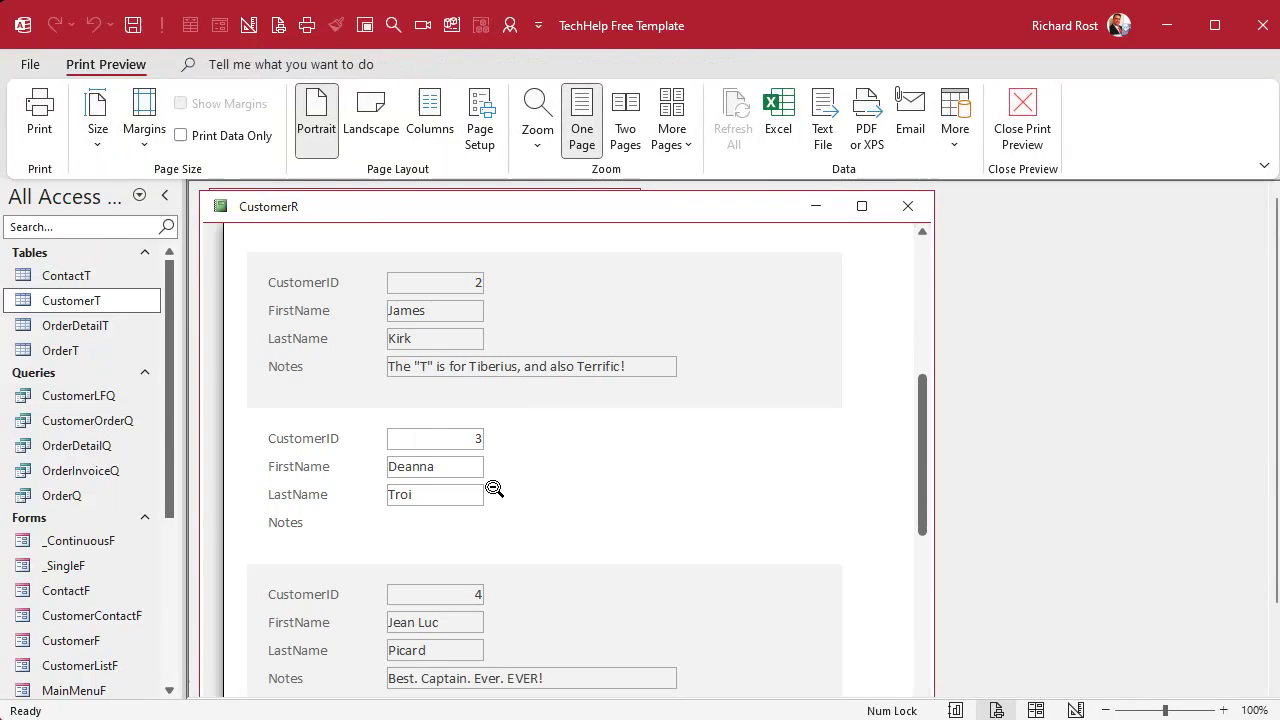
left_click(494, 488)
double_click(114, 60)
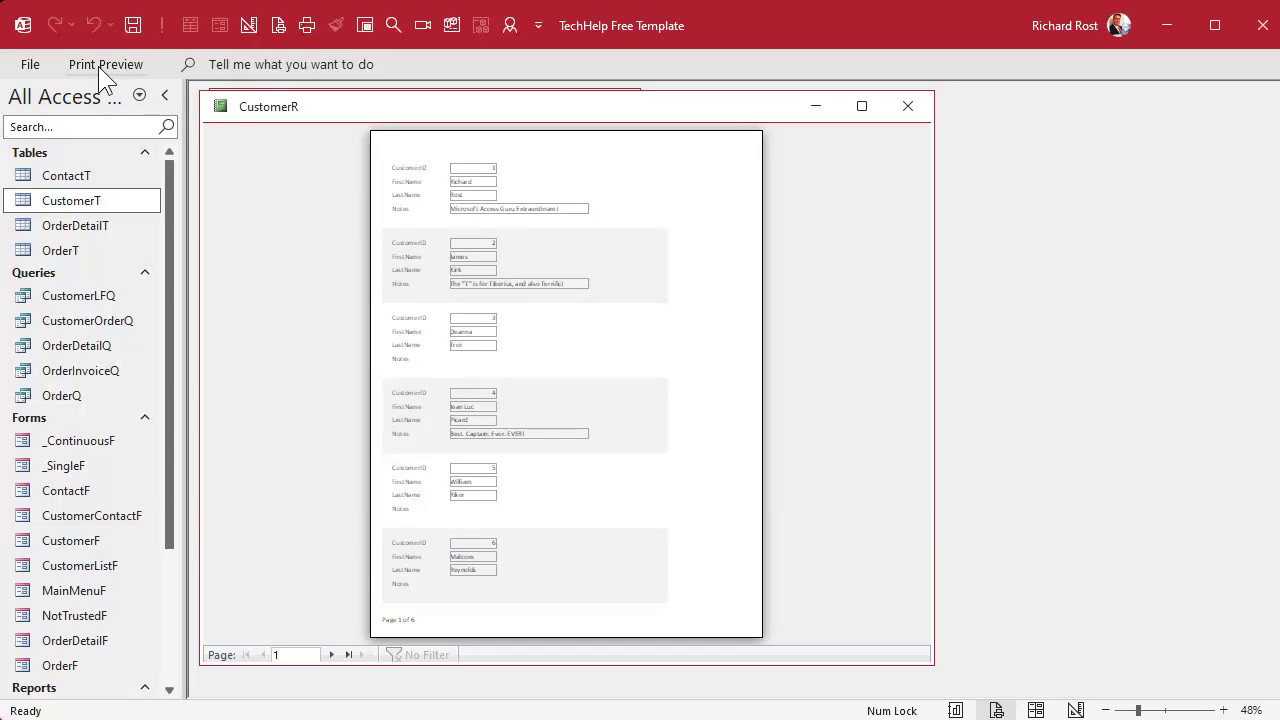
left_click(418, 620)
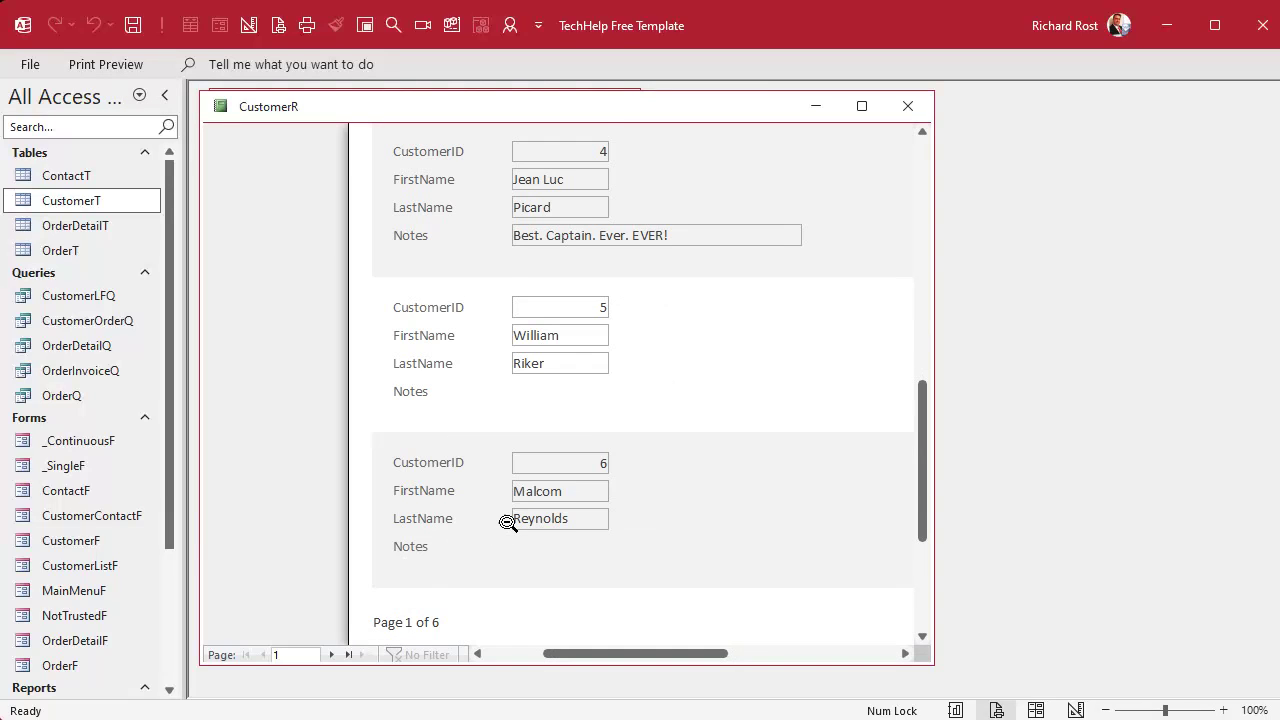
scroll(507, 522, "down", 2)
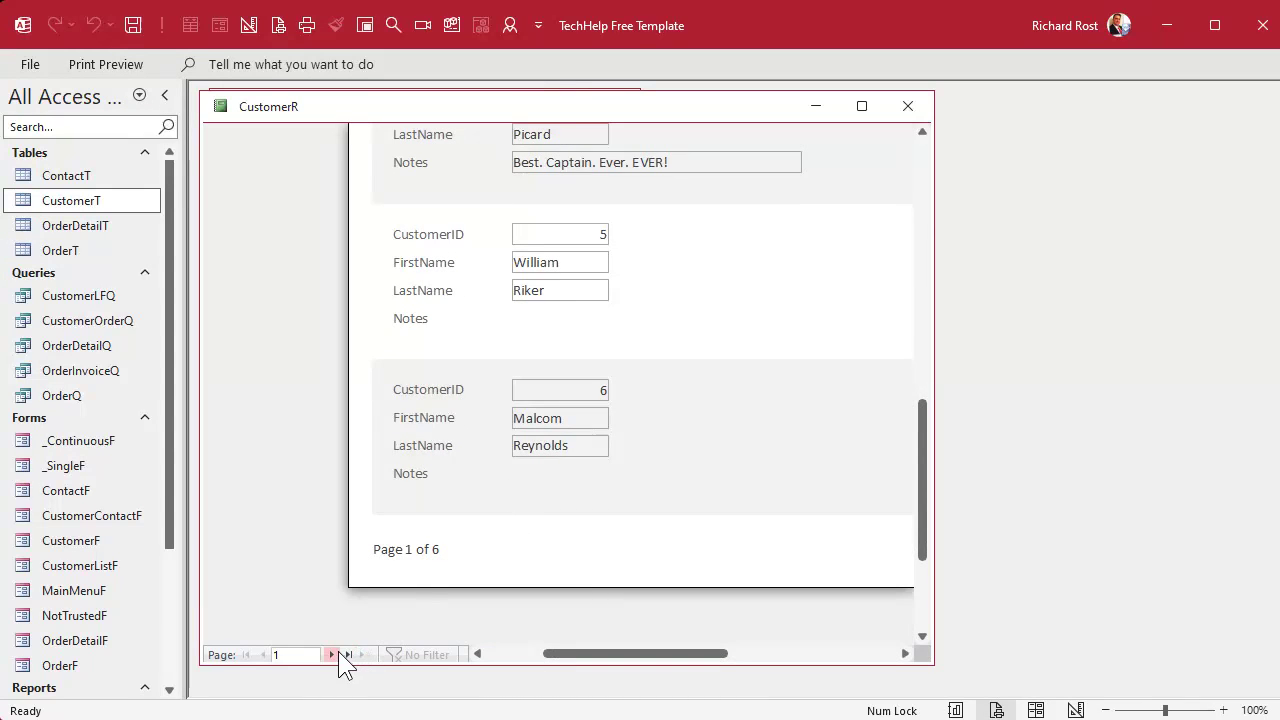
Check the footer page numbers through page 5 and return to Design view
left_click(331, 654)
left_click(331, 654)
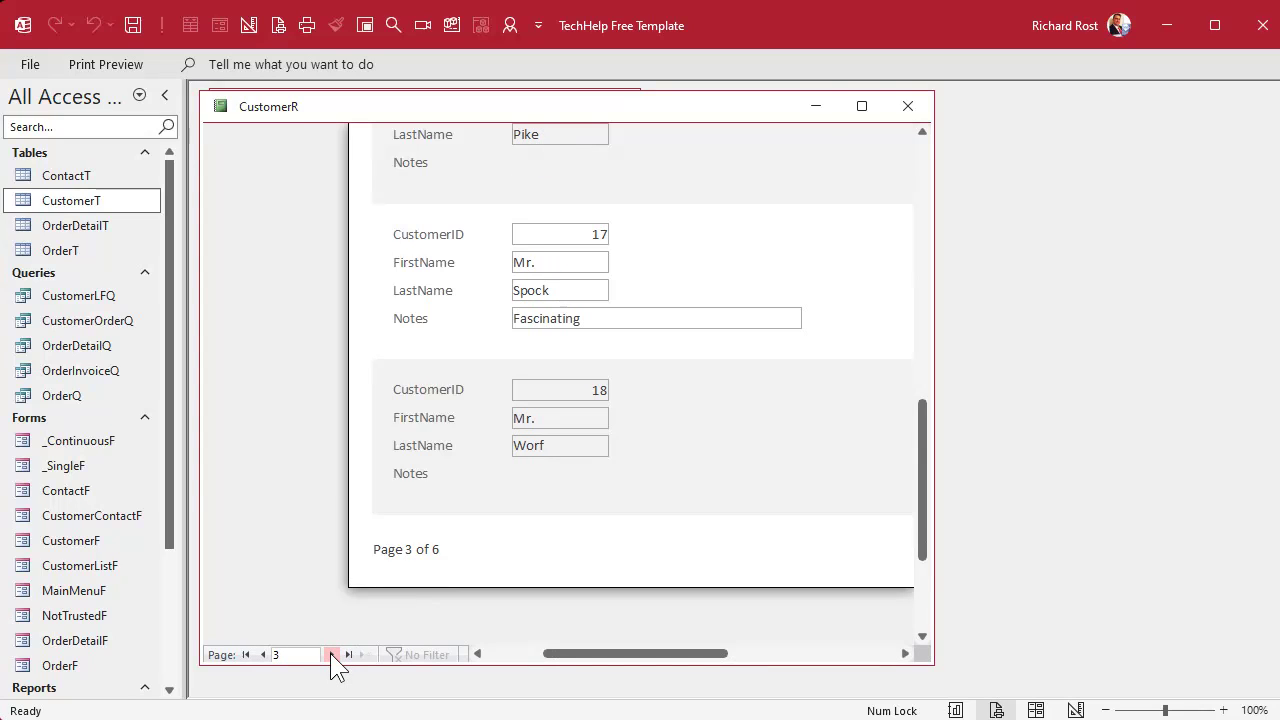
left_click(331, 654)
left_click(331, 654)
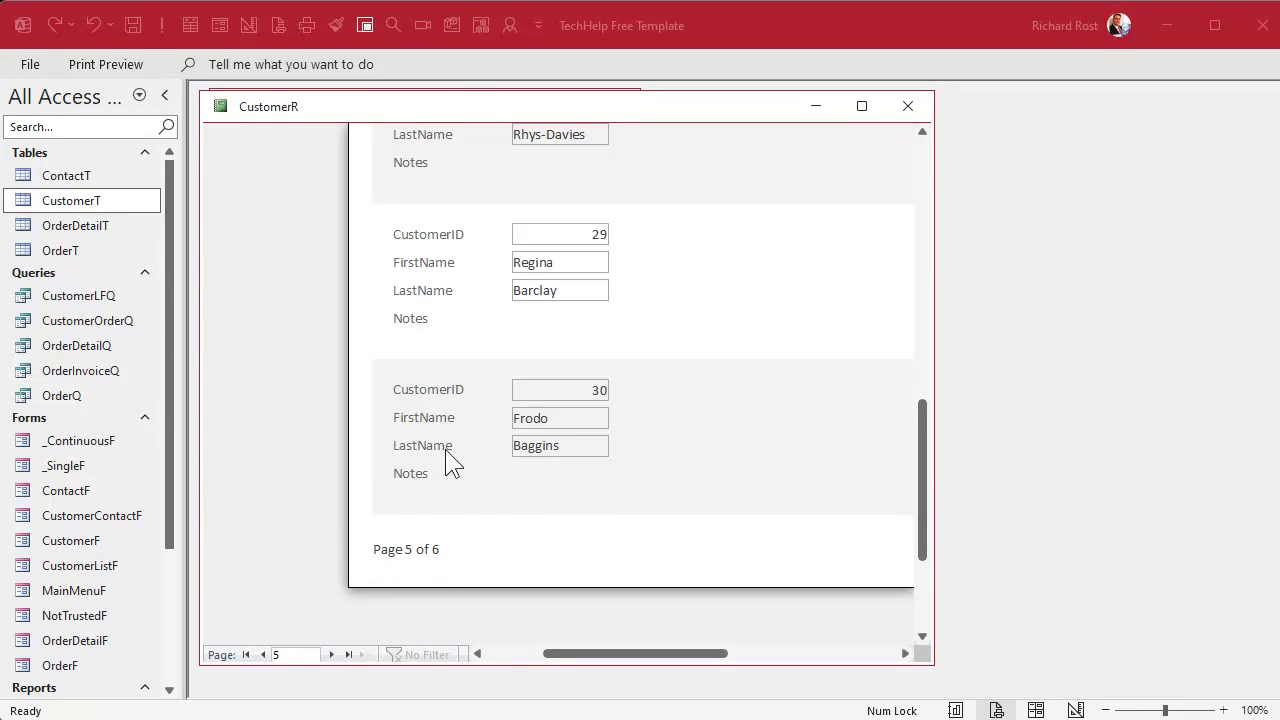
right_click(455, 105)
left_click(552, 267)
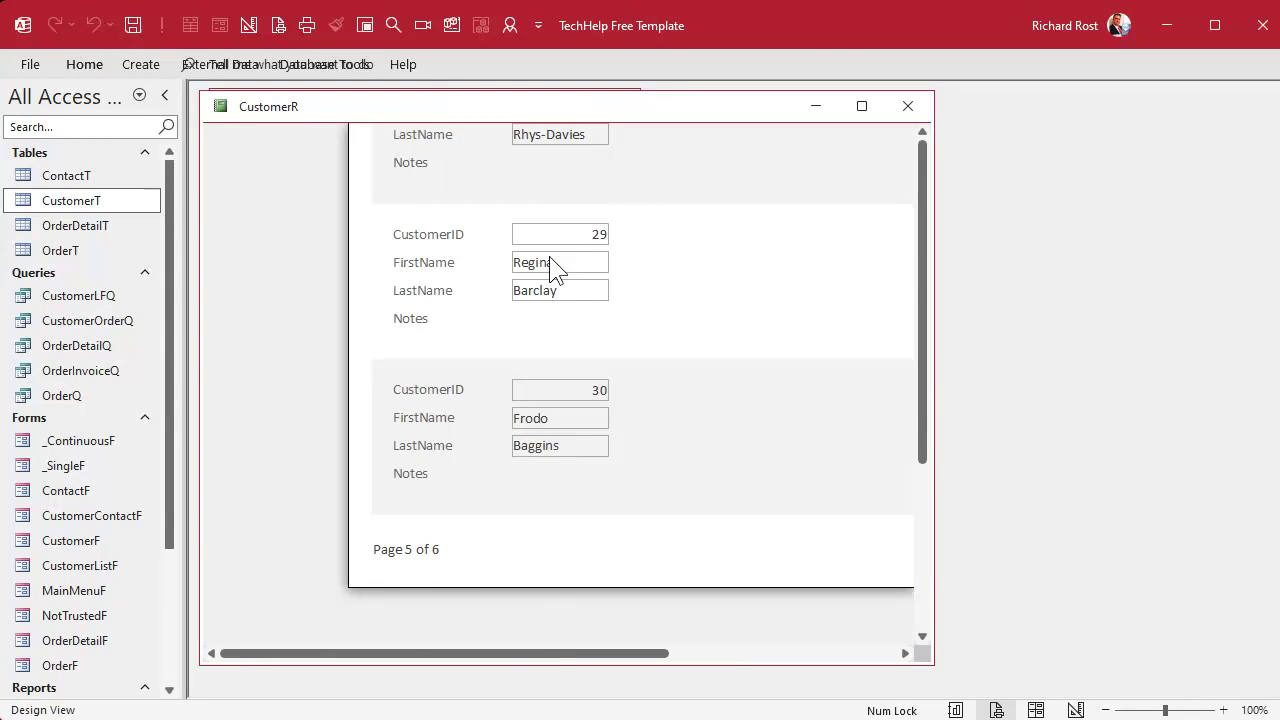
Change the PageNumTxt Control Source to =[Page] & " / " & [Pages]
left_click(318, 390)
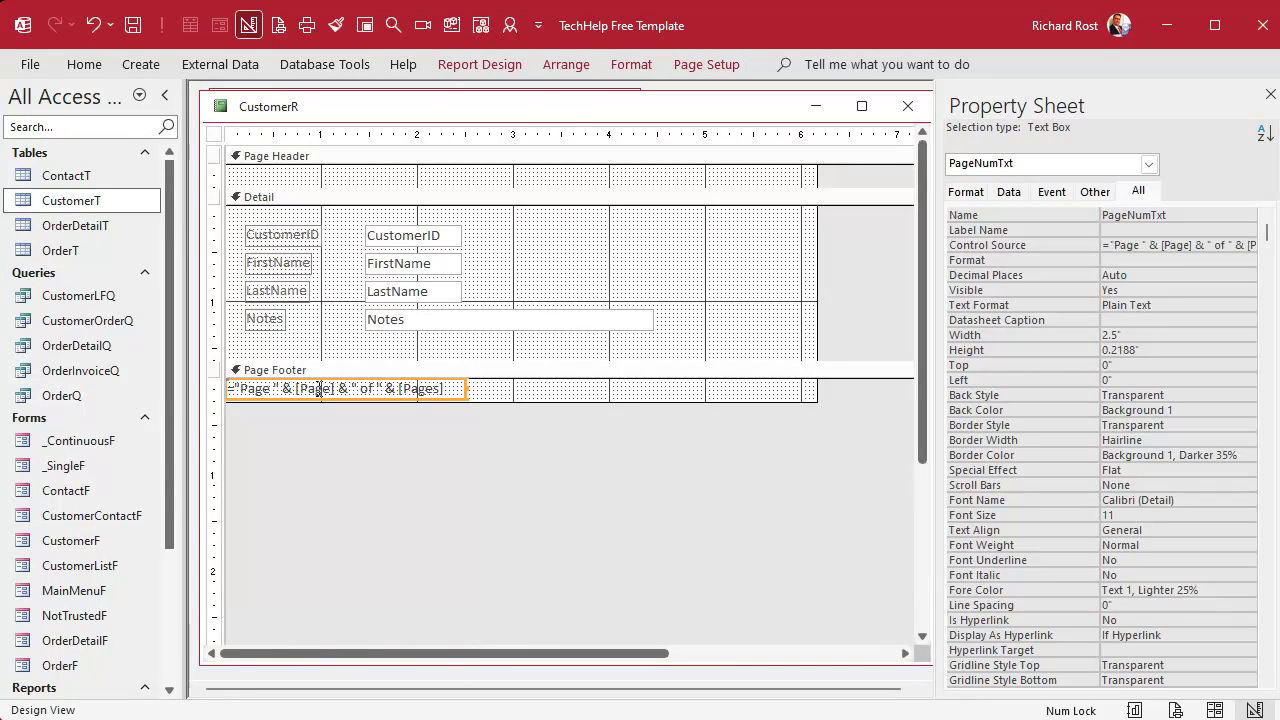
left_click(1163, 245)
key("shift+F2")
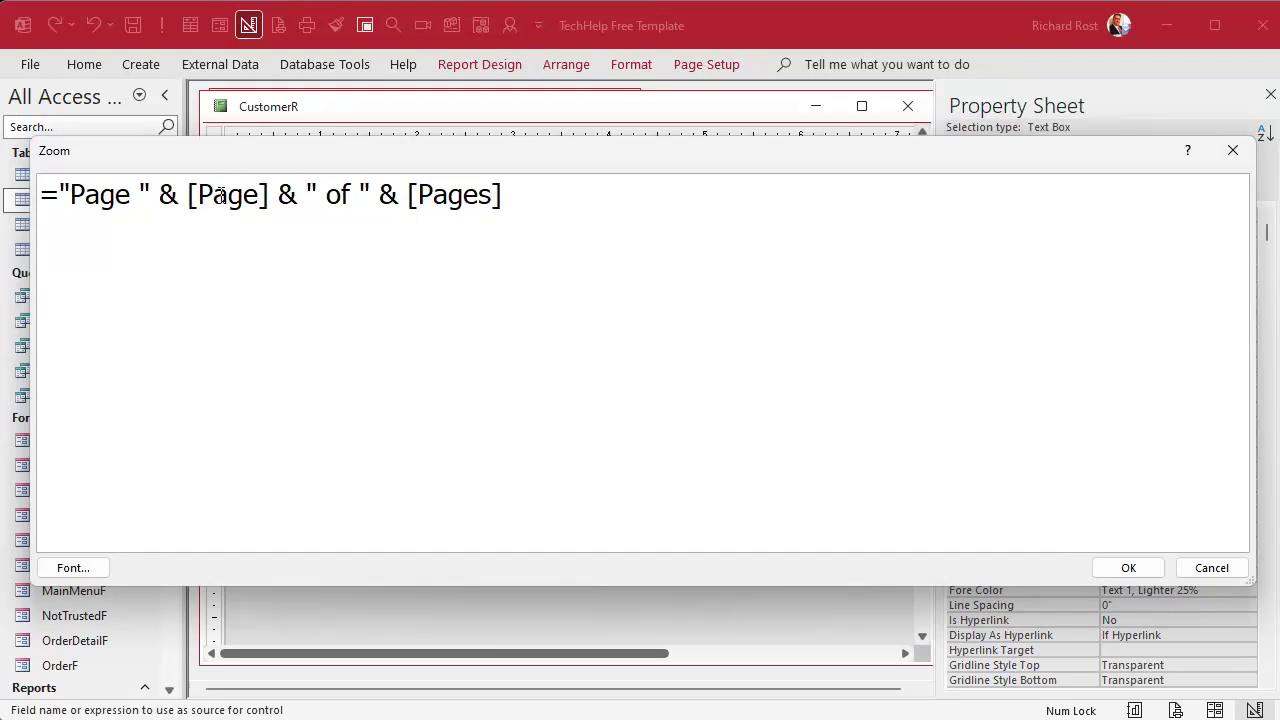
left_click_drag(58, 193, 190, 190)
key("Delete")
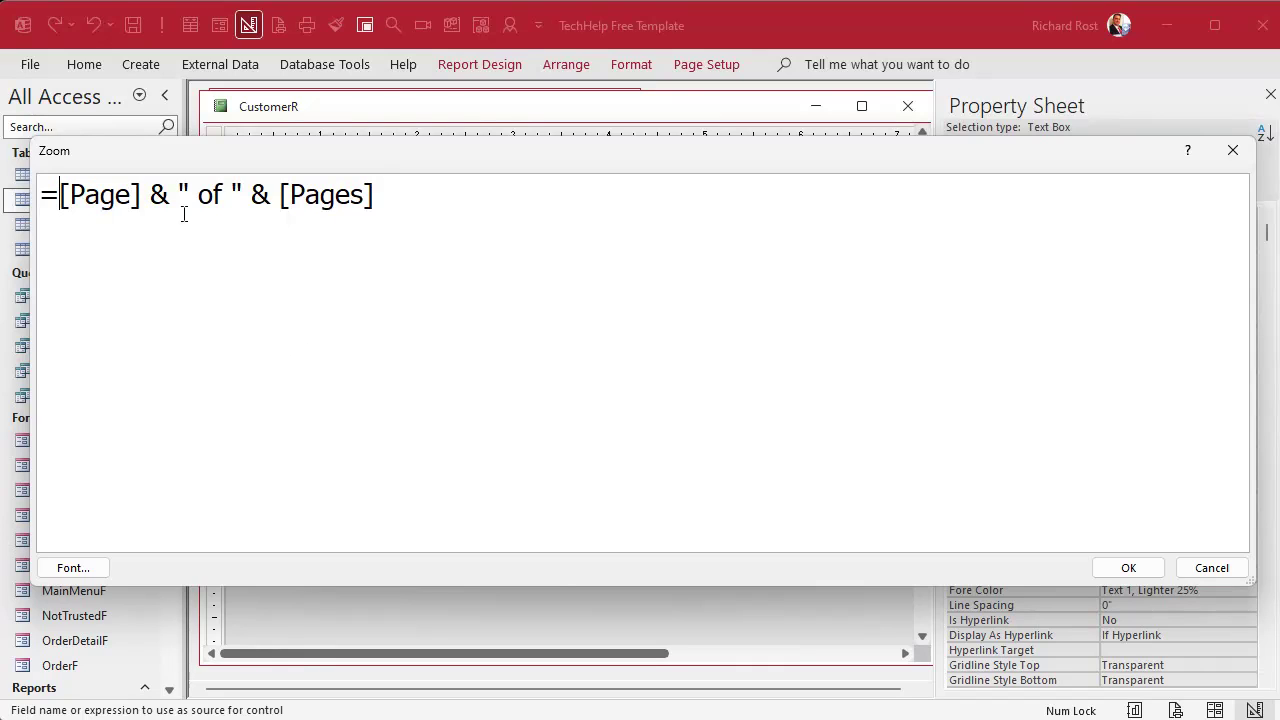
left_click_drag(199, 193, 228, 193)
type("/")
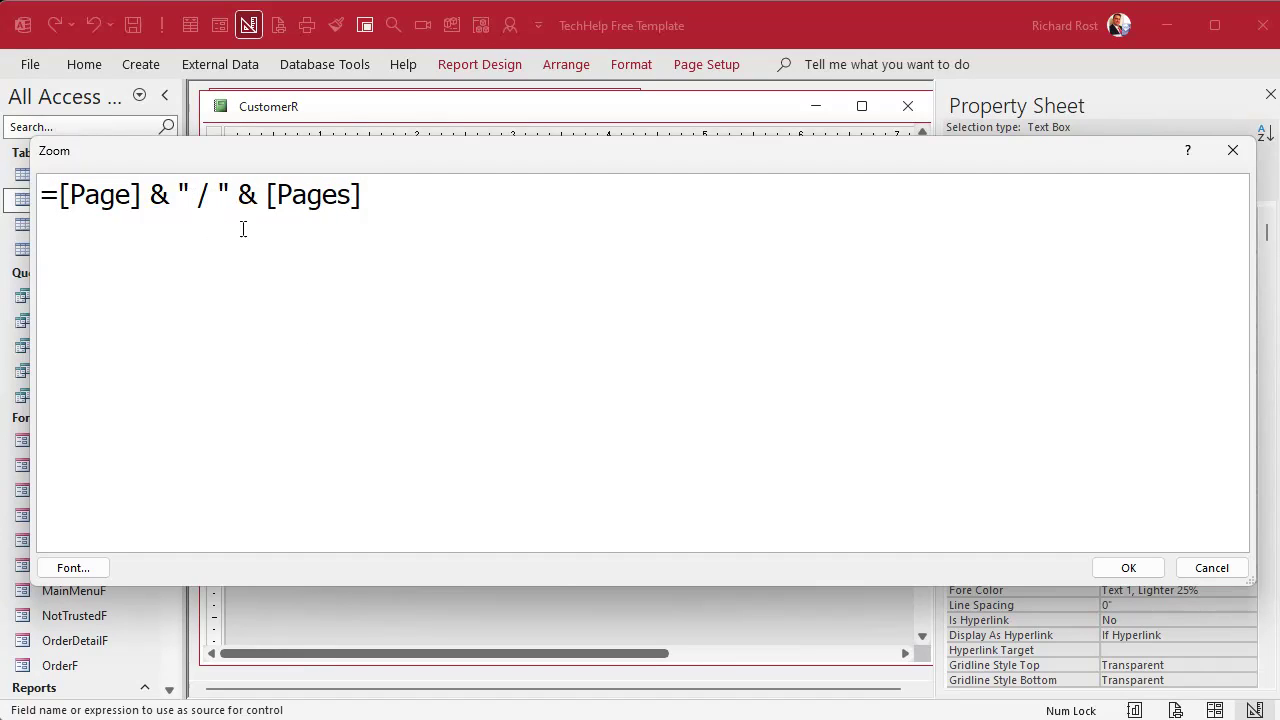
left_click(1130, 566)
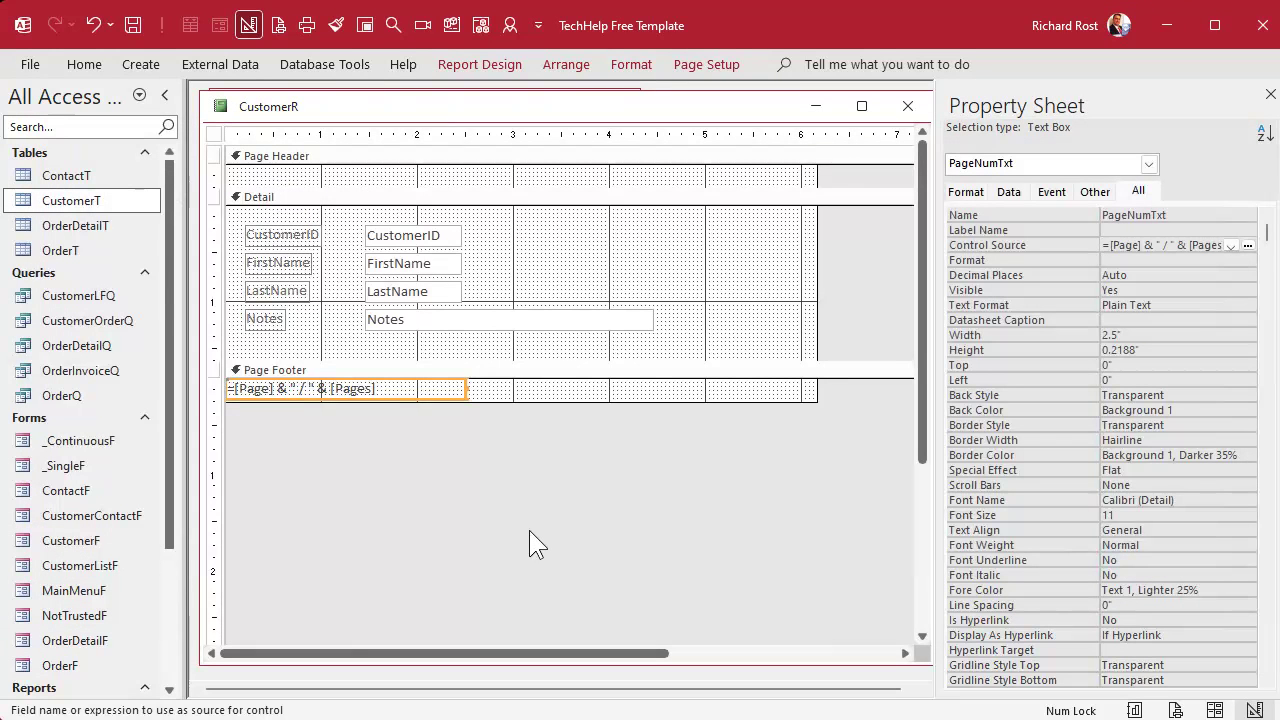
Preview the report again and zoom in on the revised page number in page 1's footer
right_click(488, 115)
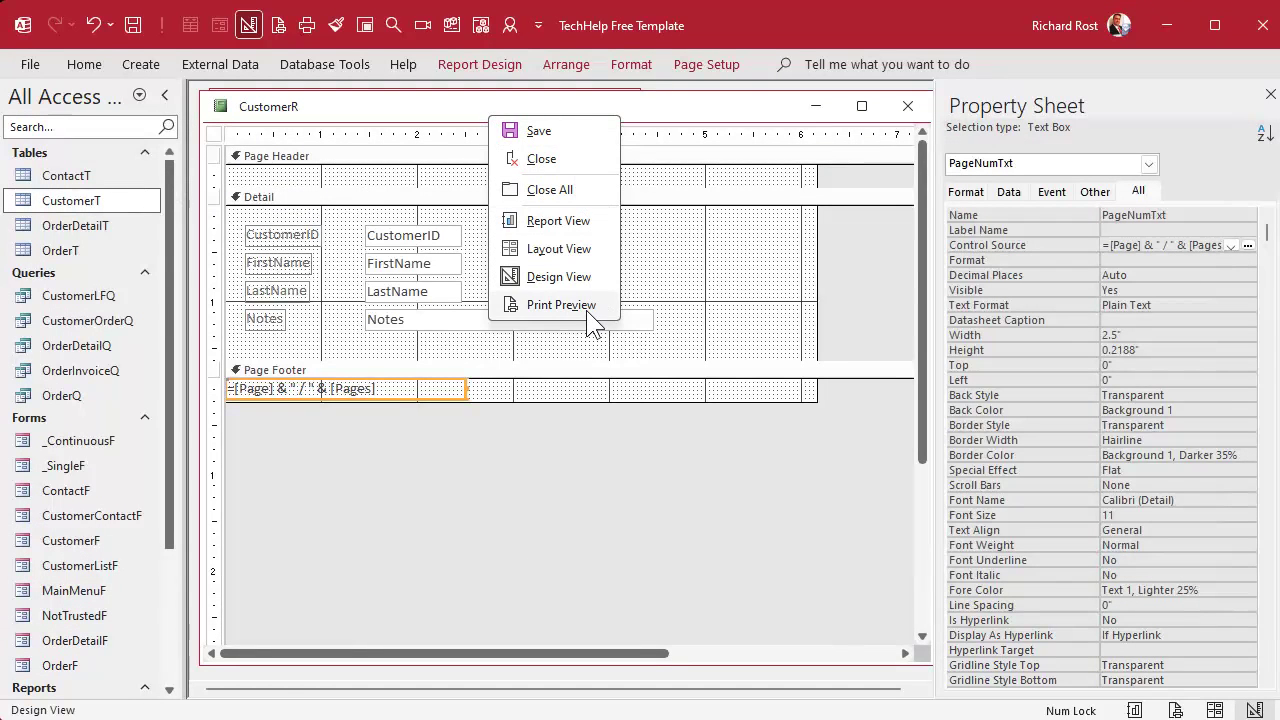
left_click(586, 310)
left_click(94, 64)
left_click(94, 64)
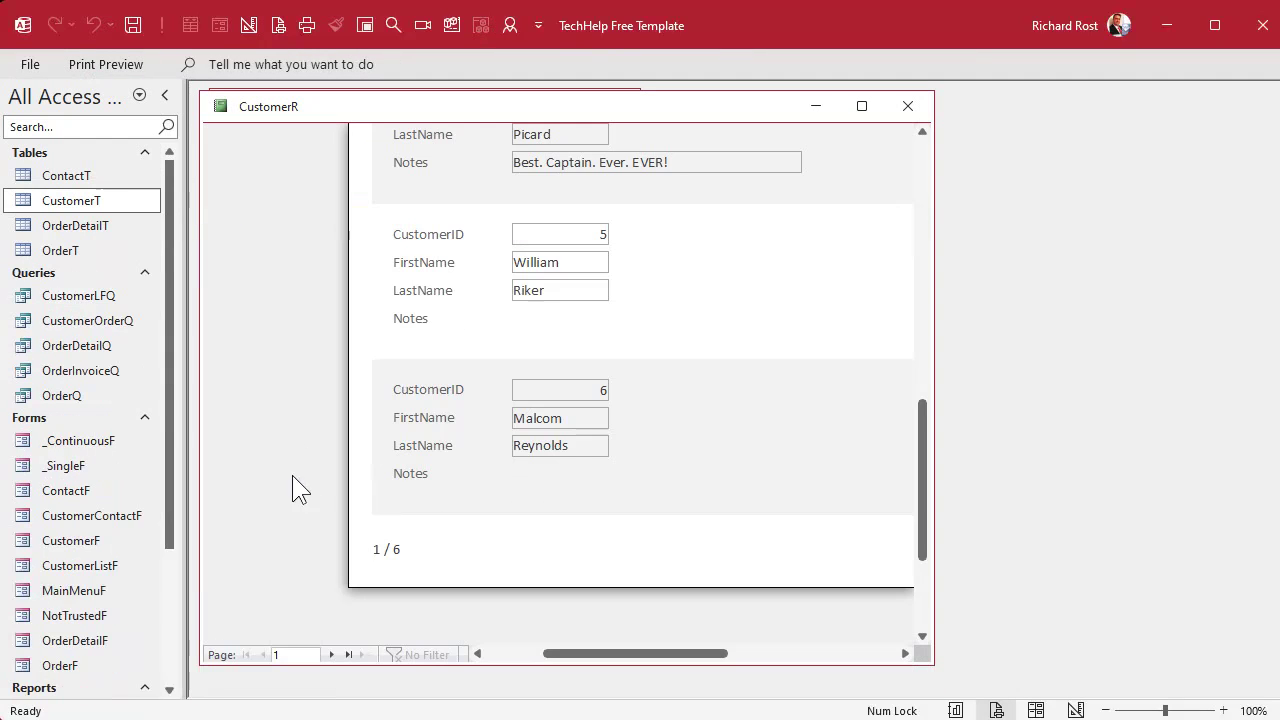
left_click(402, 572)
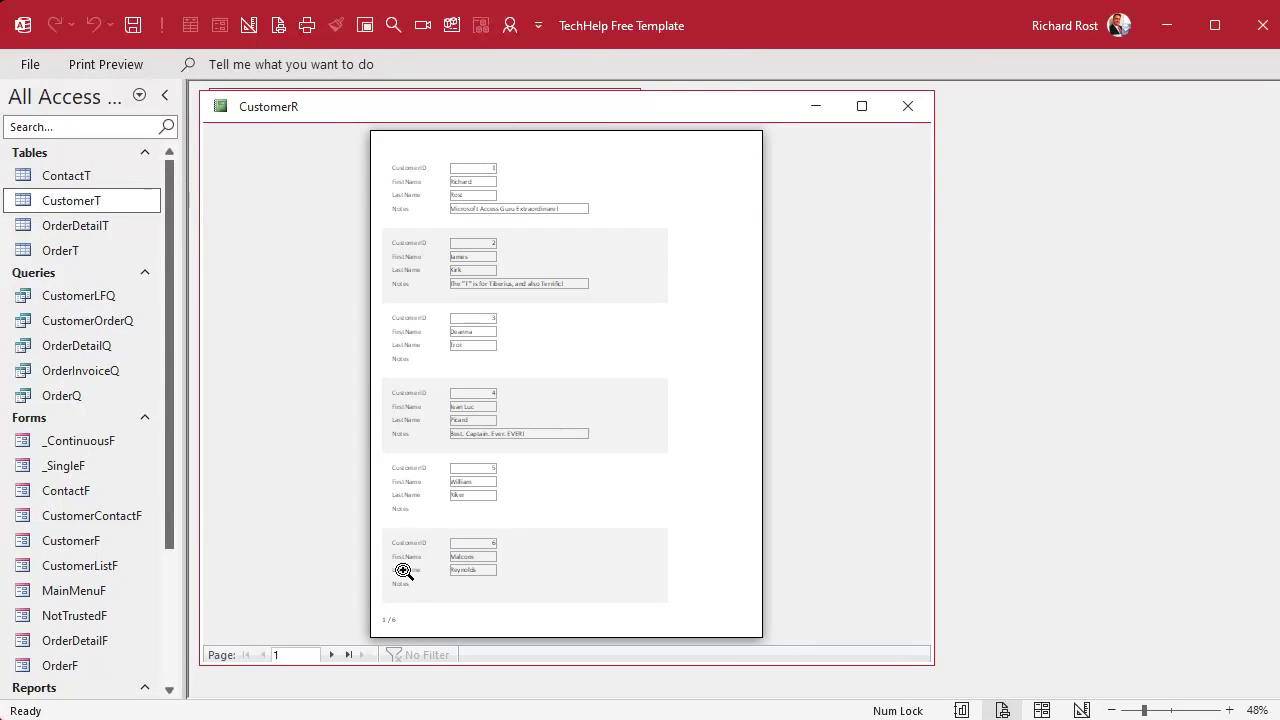
left_click(401, 621)
Check the revised footer numbering through page 4, return to Design view and deselect the text box
left_click(330, 654)
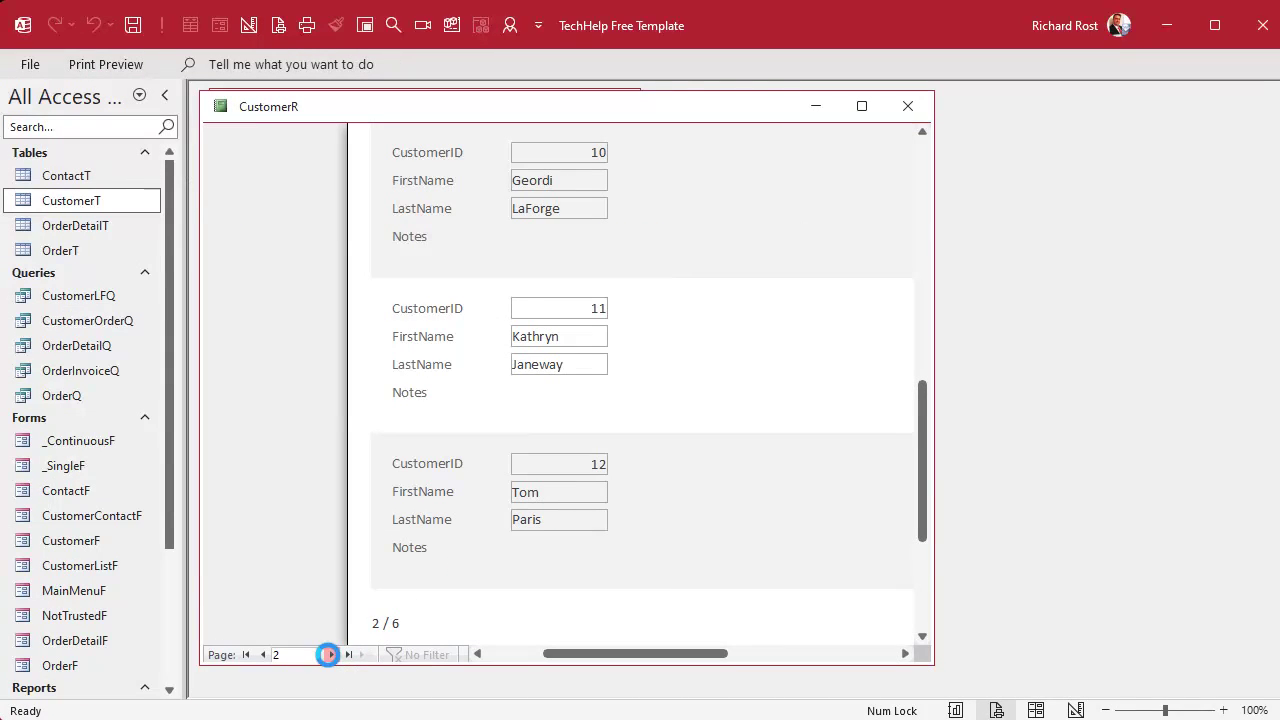
left_click(329, 655)
left_click(329, 655)
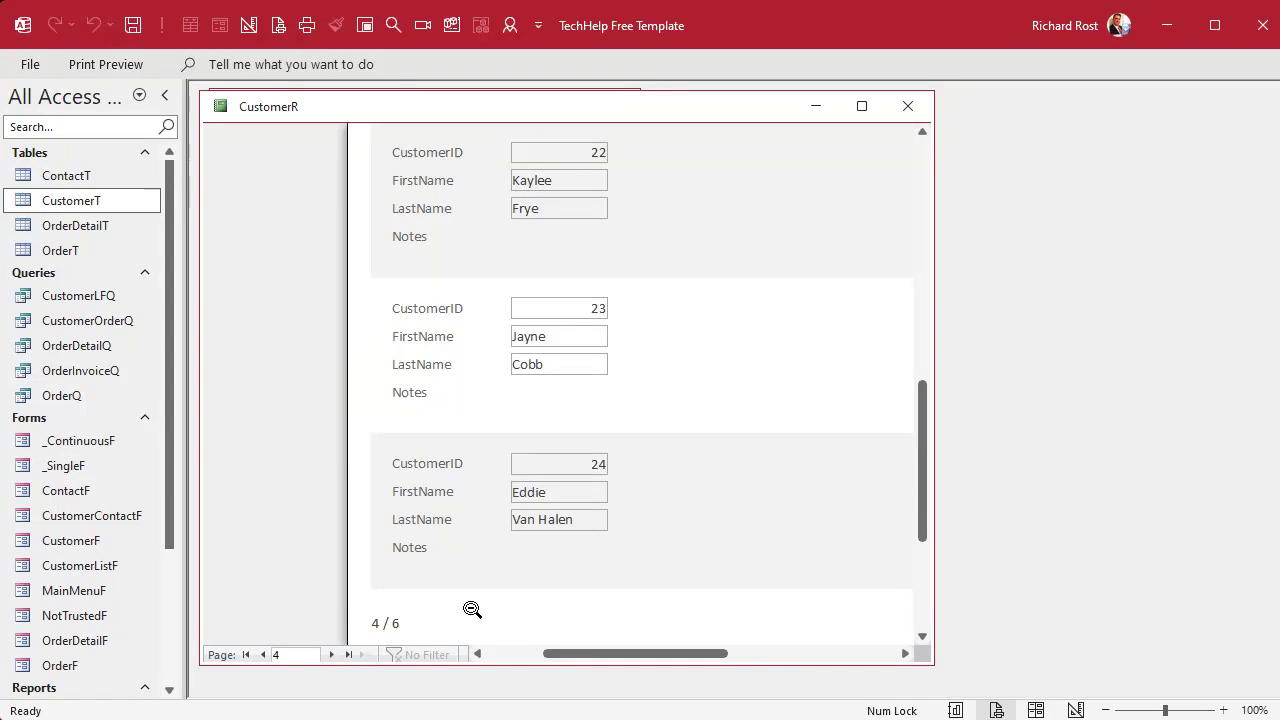
right_click(456, 110)
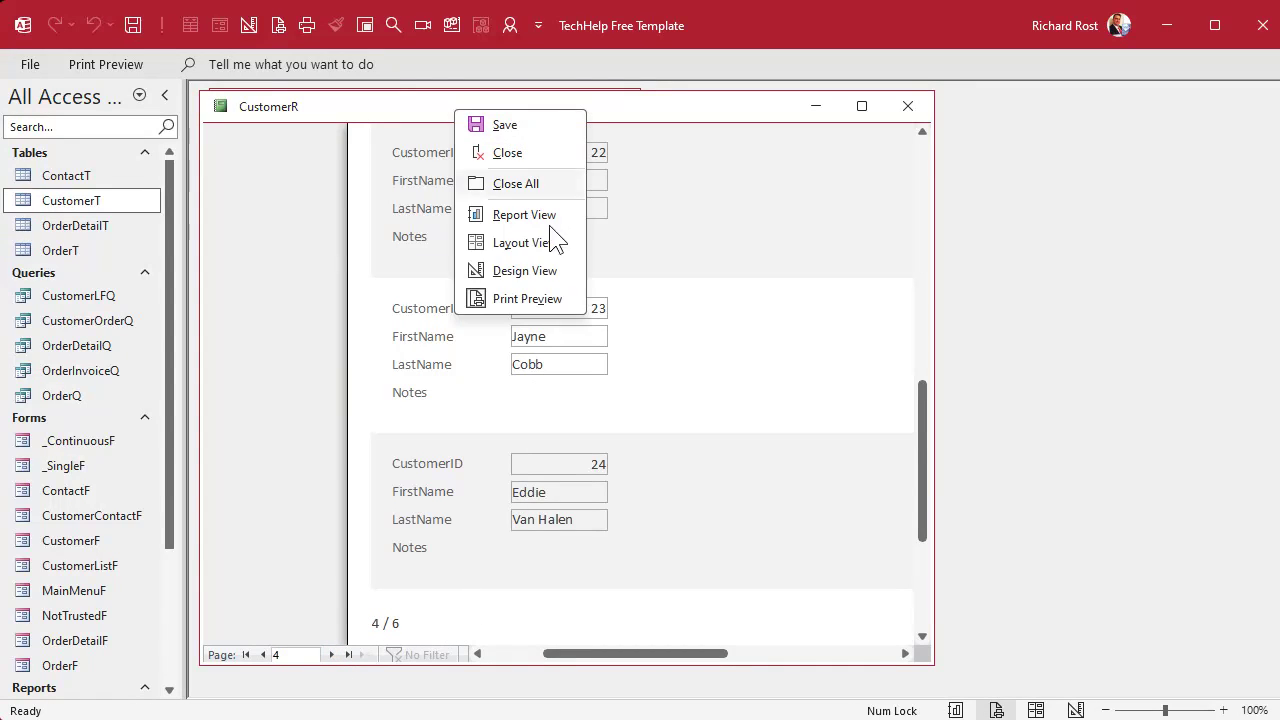
left_click(524, 271)
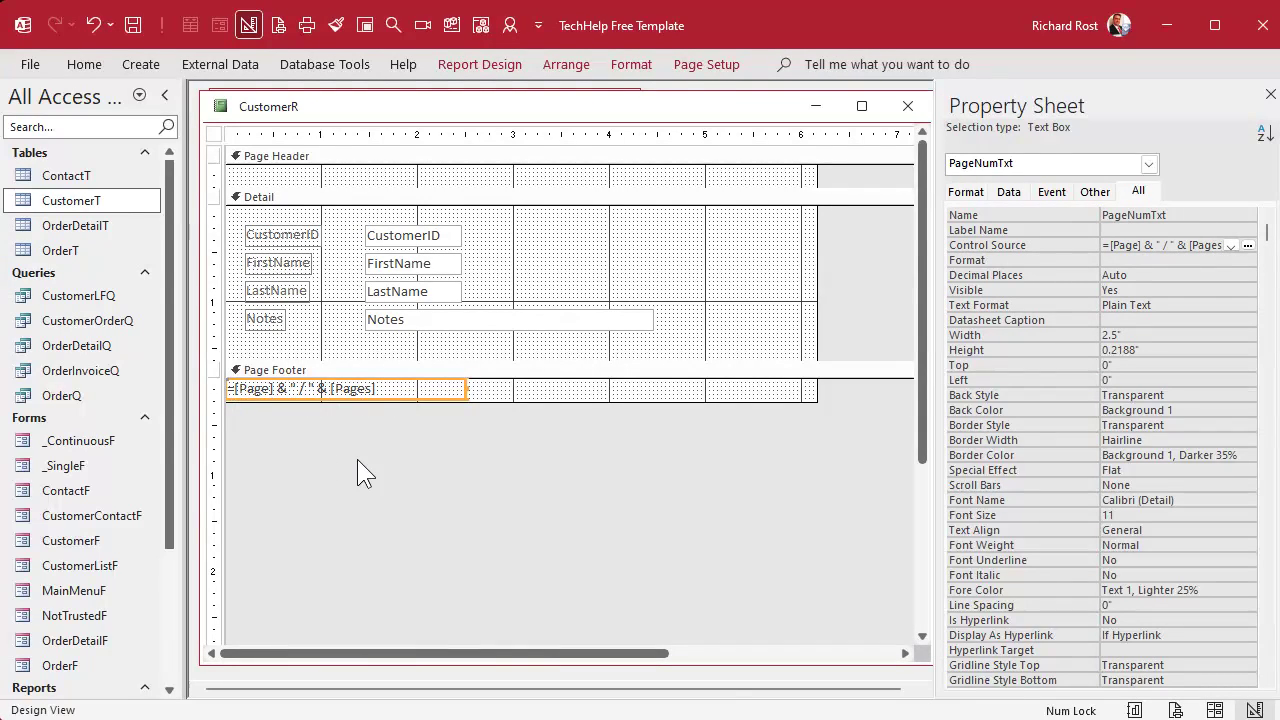
left_click(585, 430)
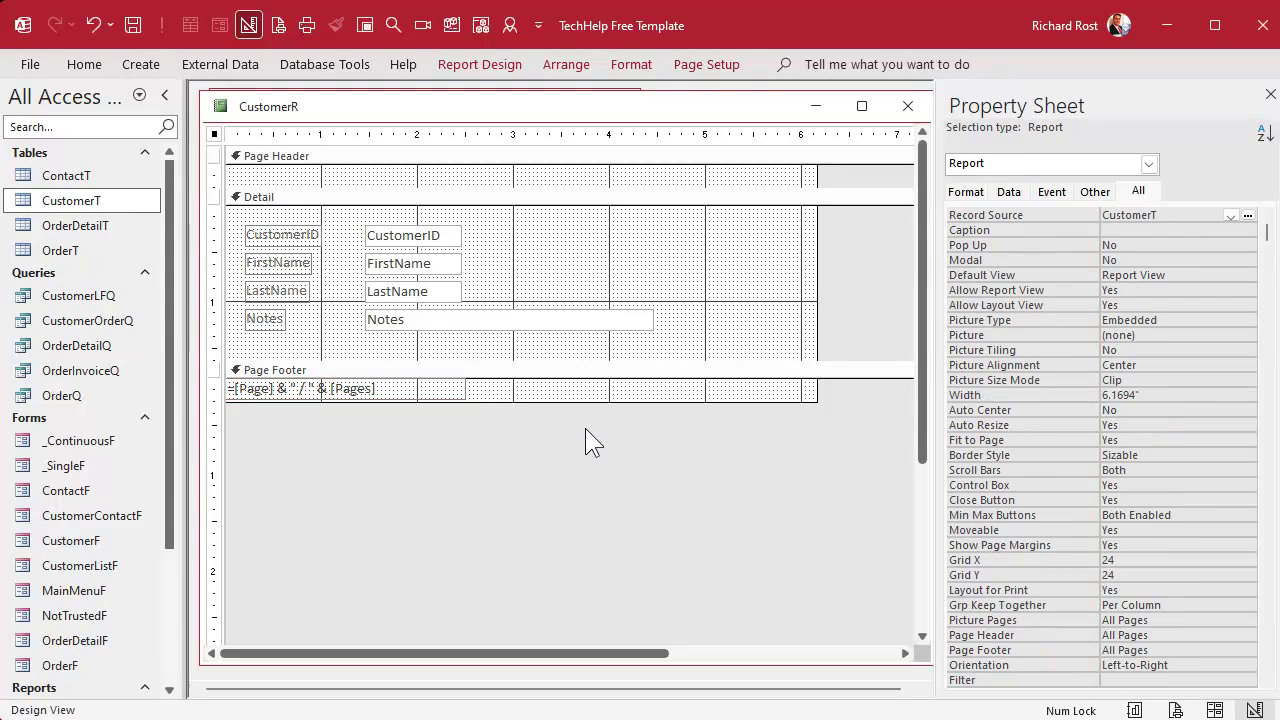
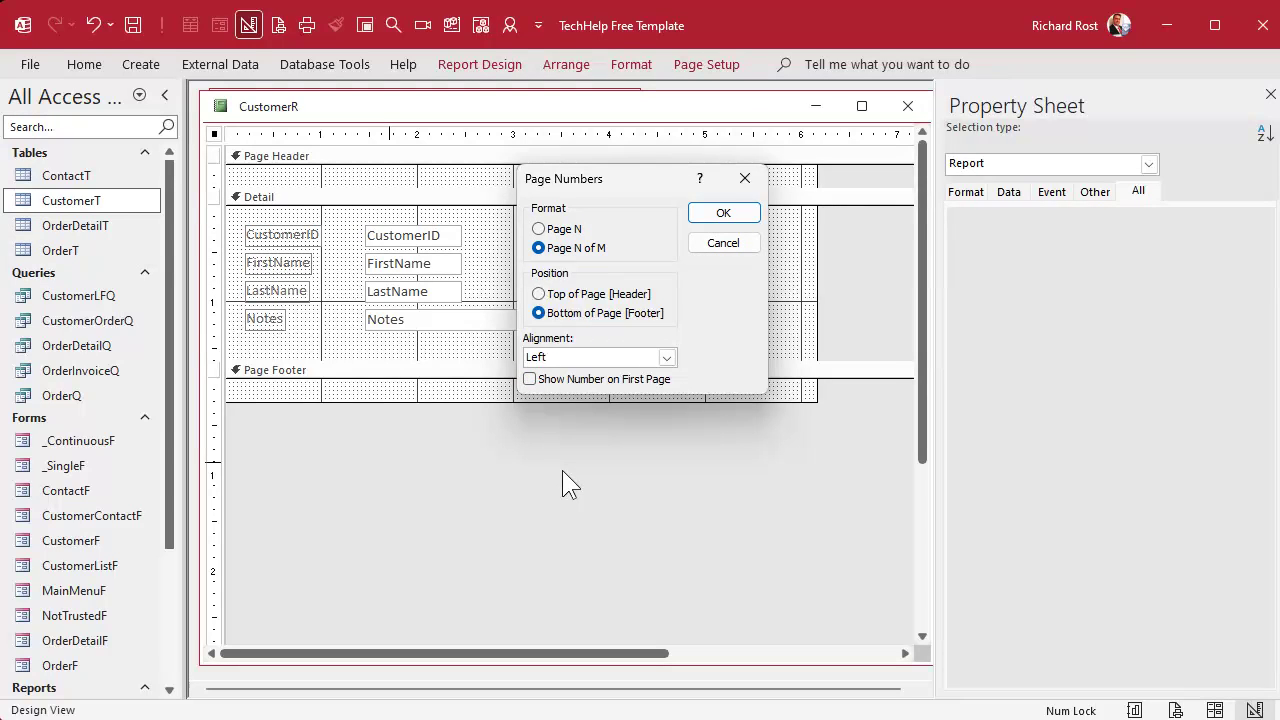
Insert left-aligned Page N of M numbering in the footer, omitting the first page, and open its Control Source in the Zoom box
left_click(714, 212)
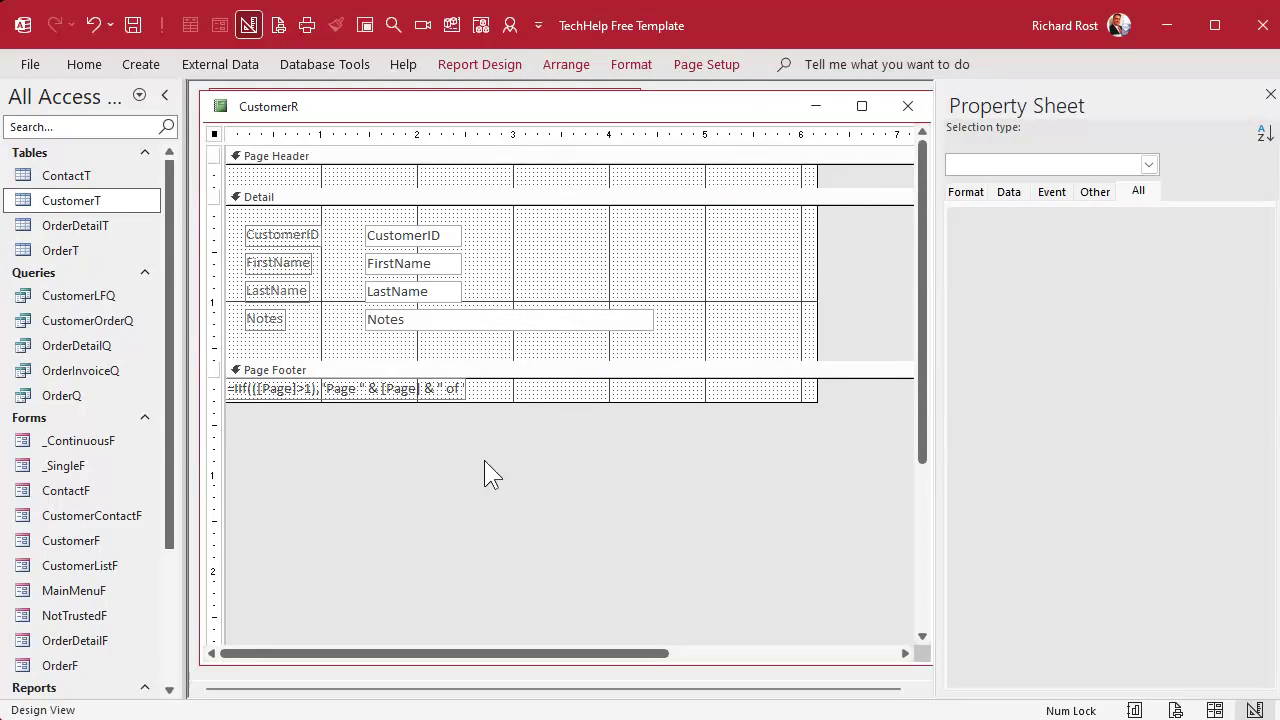
left_click(298, 389)
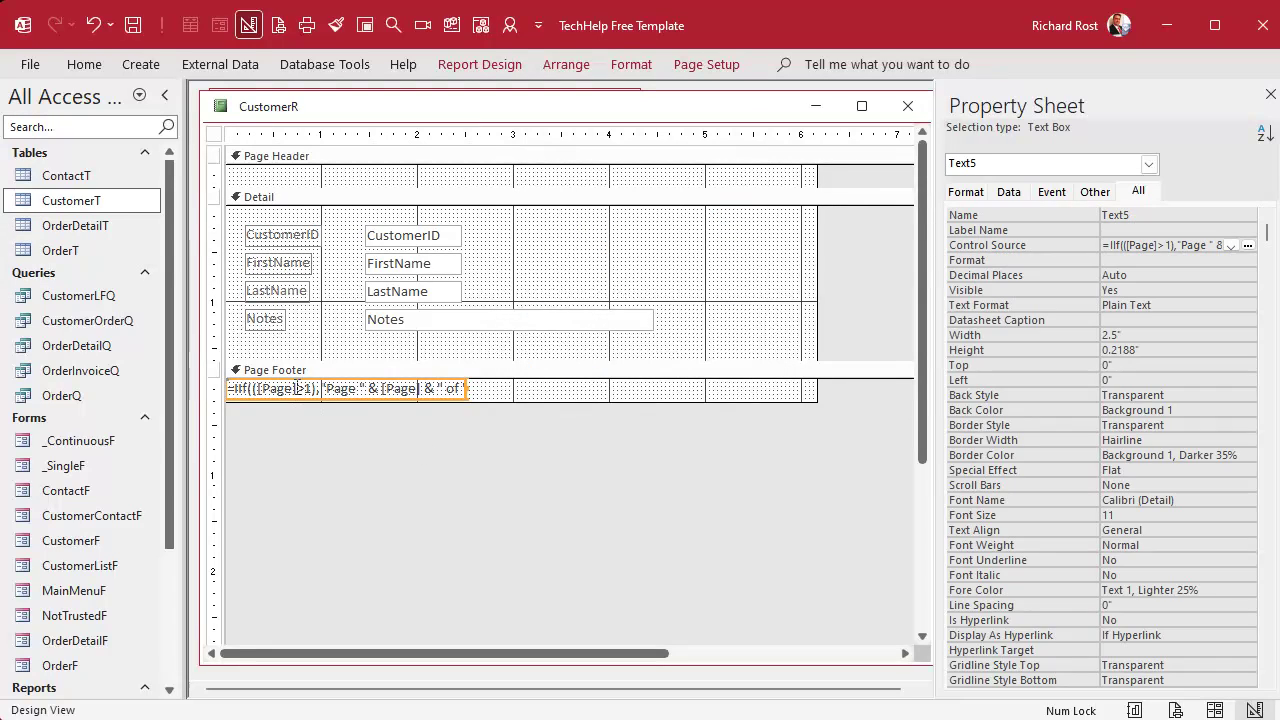
left_click(1173, 246)
key("shift+F2")
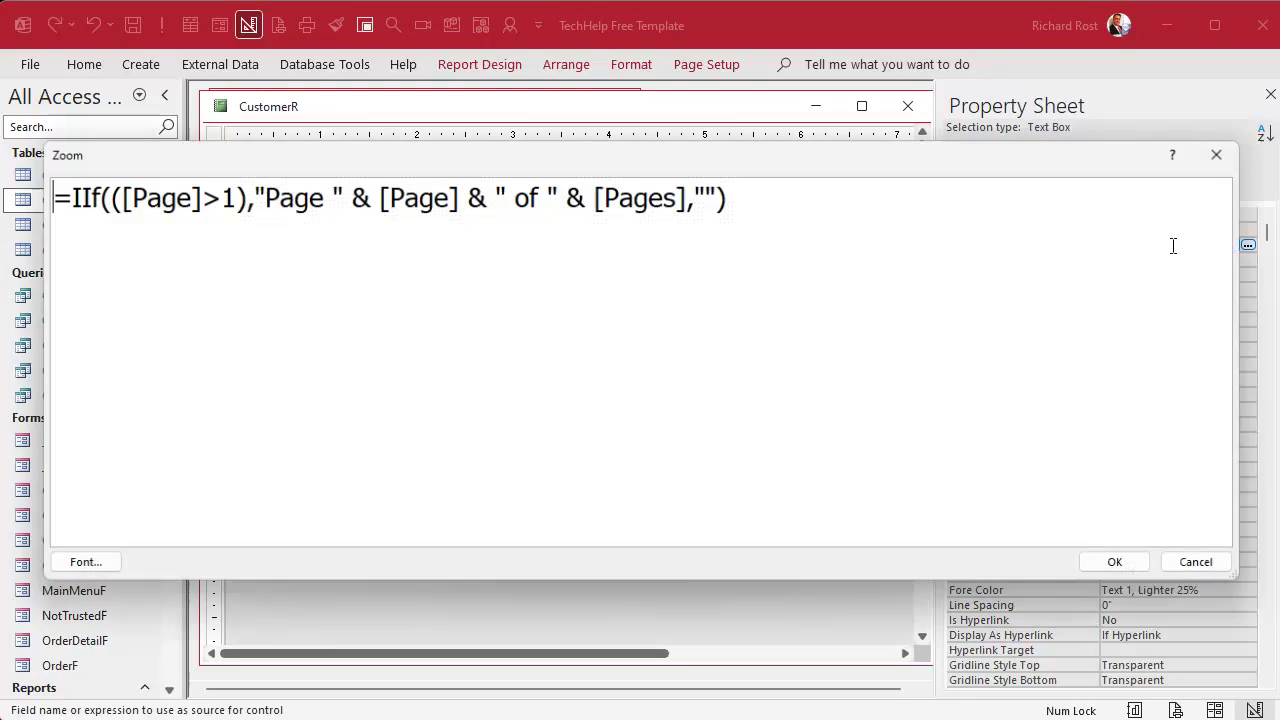
Examine the condition, true part and empty-string false part of the page number's IIf expression, and close the Zoom box
double_click(70, 194)
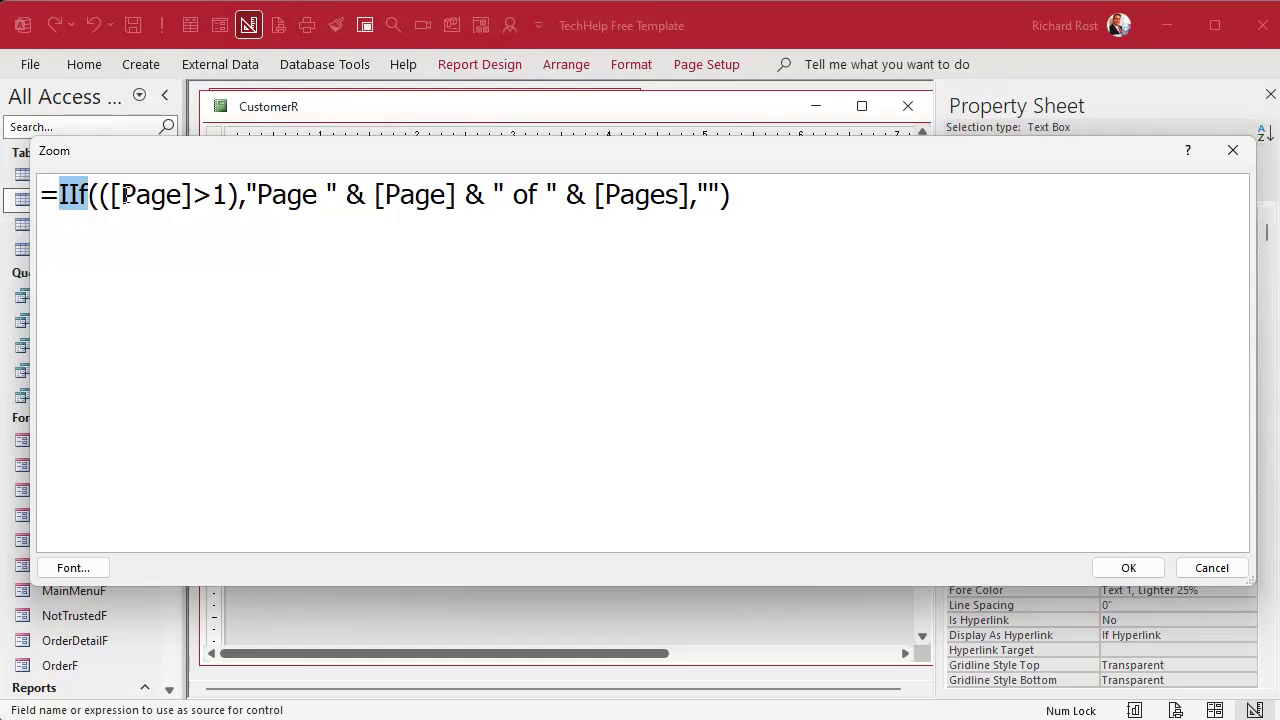
left_click_drag(121, 194, 213, 195)
left_click(218, 195)
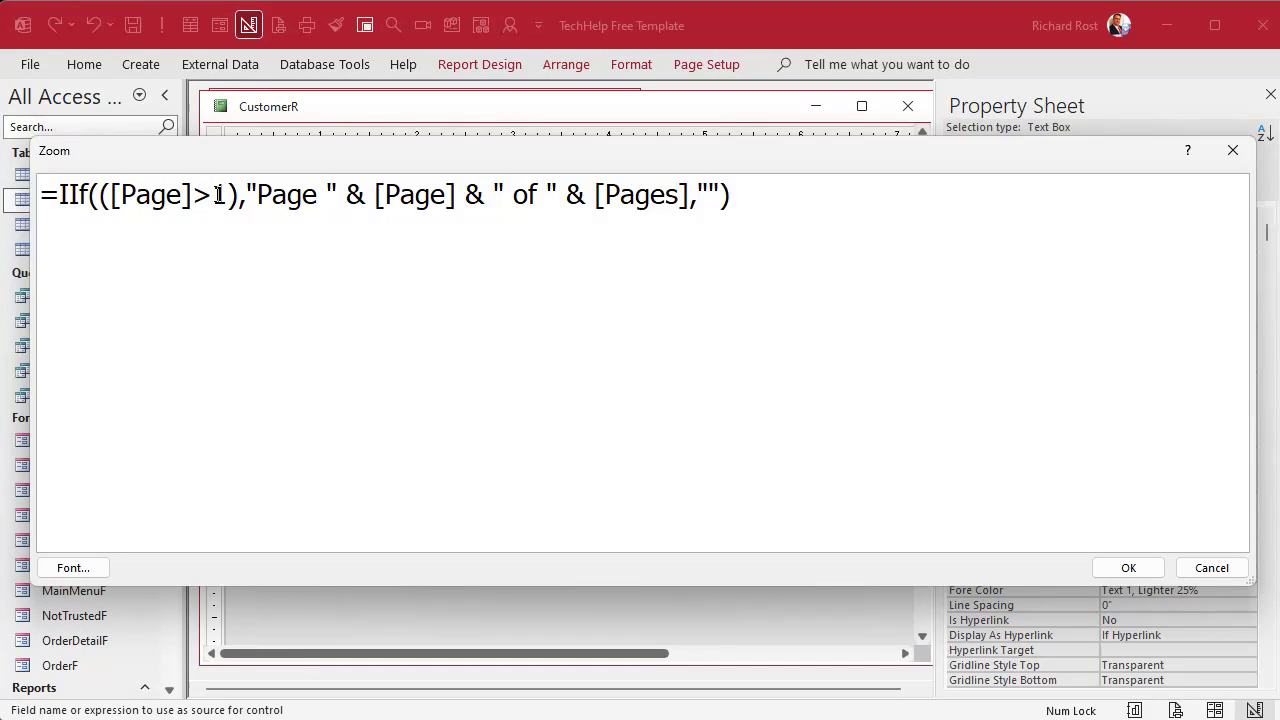
left_click_drag(248, 194, 692, 200)
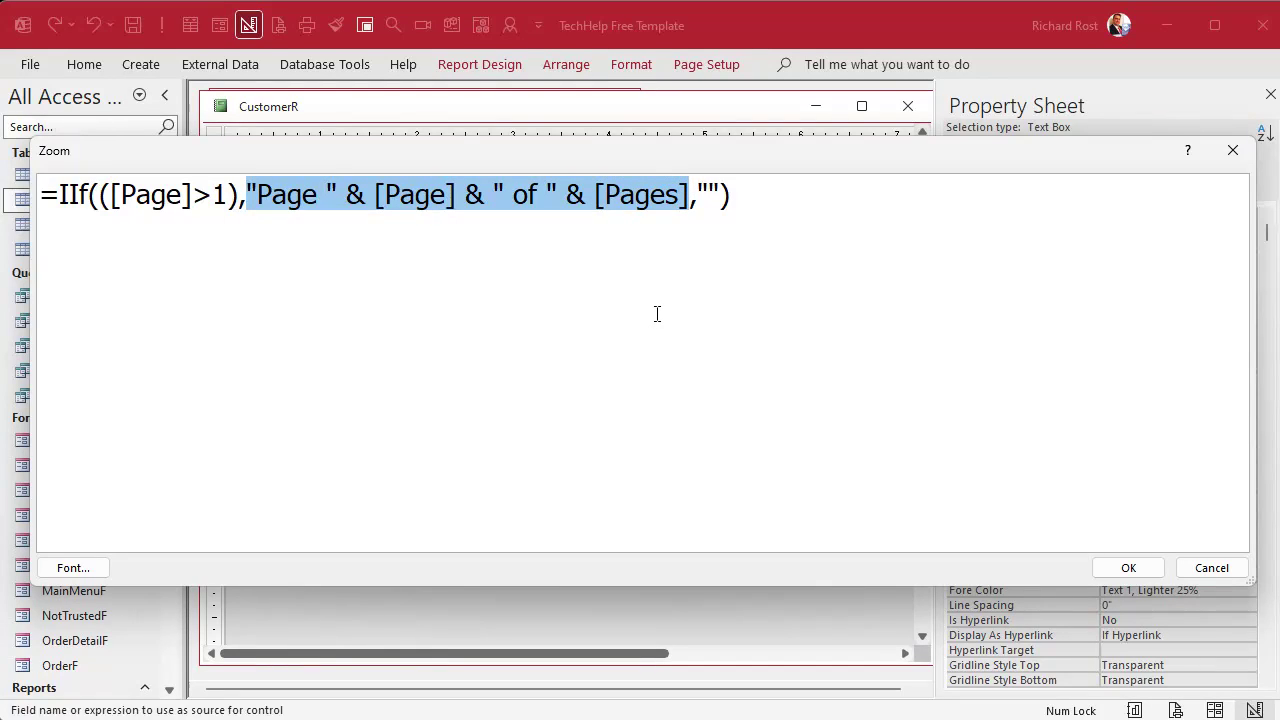
double_click(694, 199)
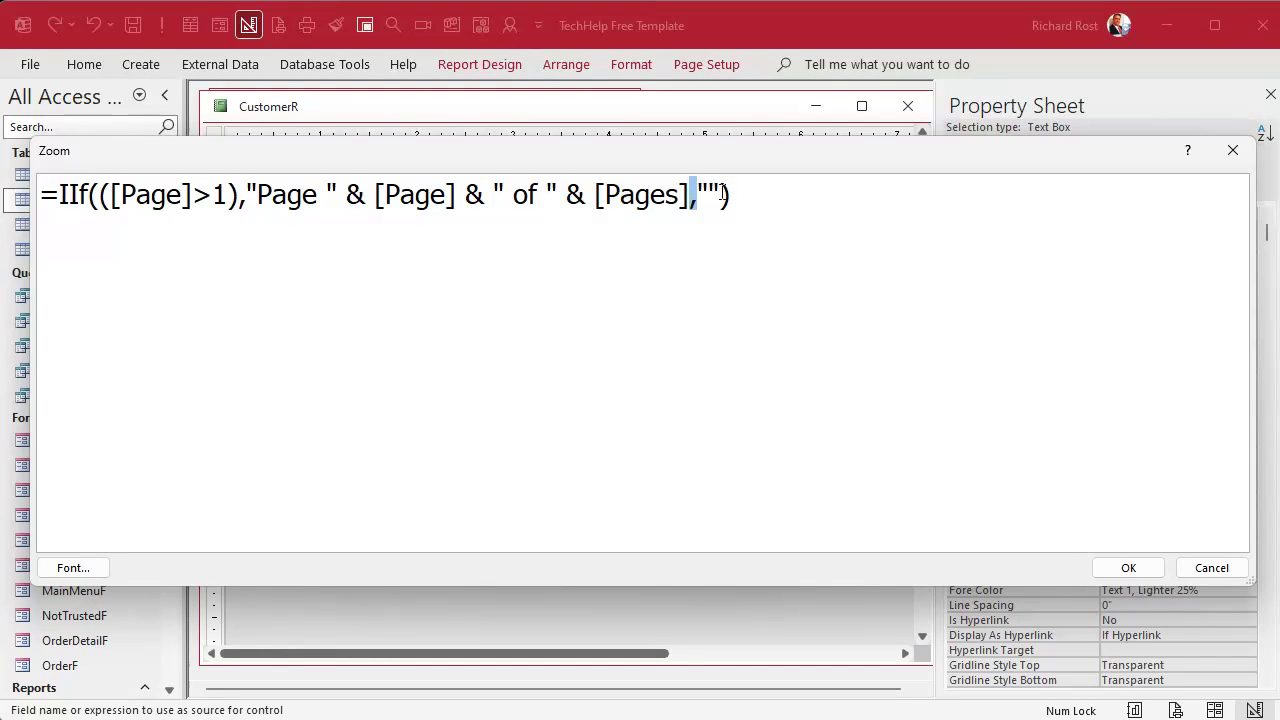
left_click_drag(722, 192, 700, 190)
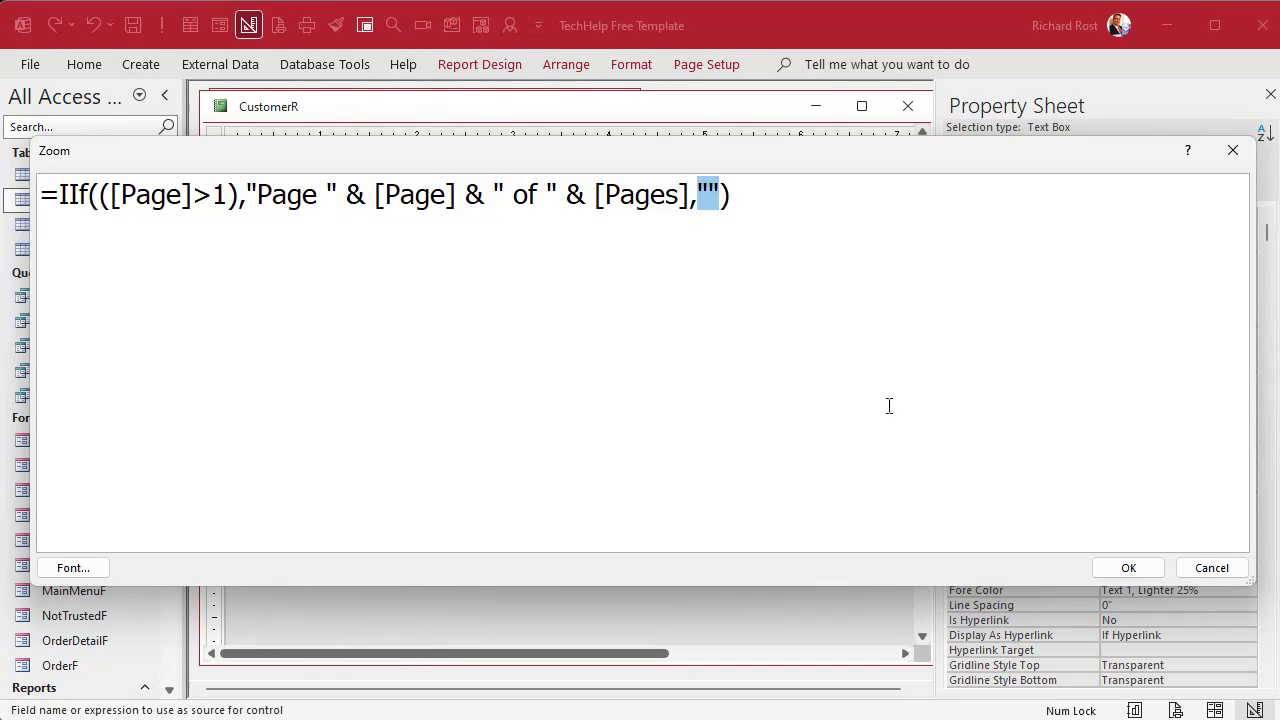
left_click(1128, 567)
left_click(556, 458)
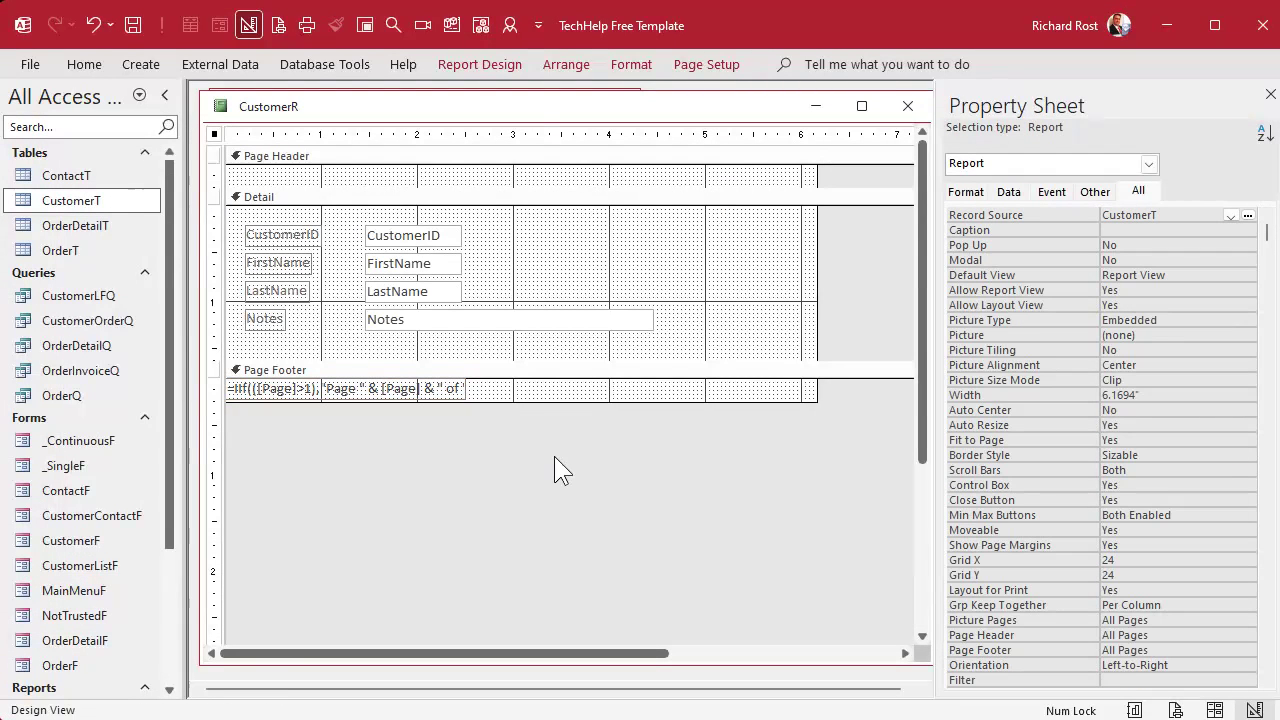
Preview the report, check the footer numbering on pages 1 through 3, and return to Design view
right_click(414, 114)
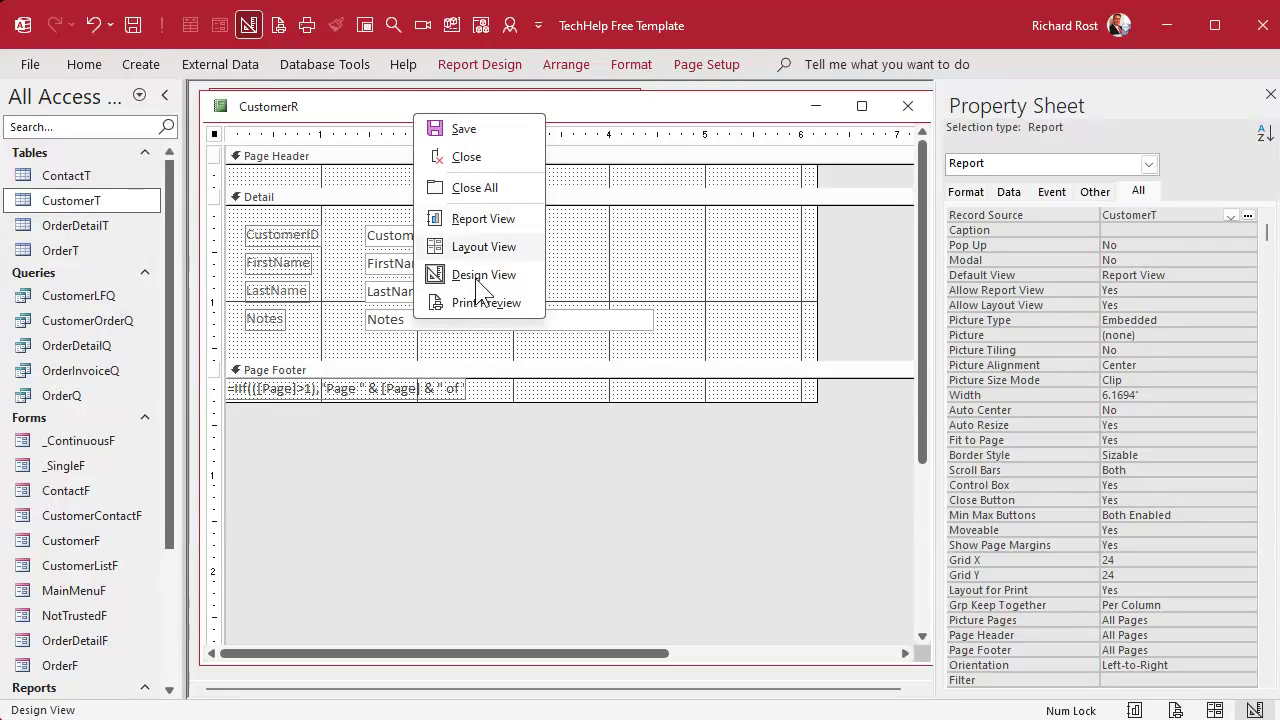
left_click(481, 302)
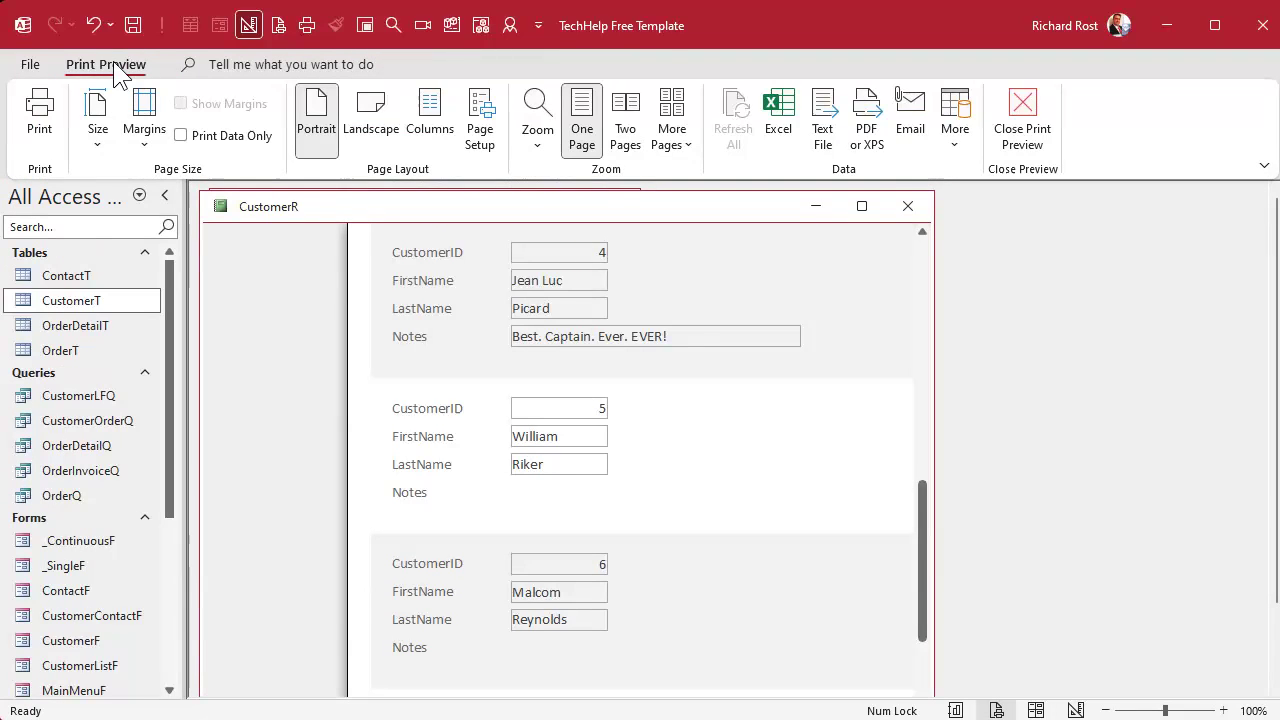
double_click(118, 72)
left_click(489, 411)
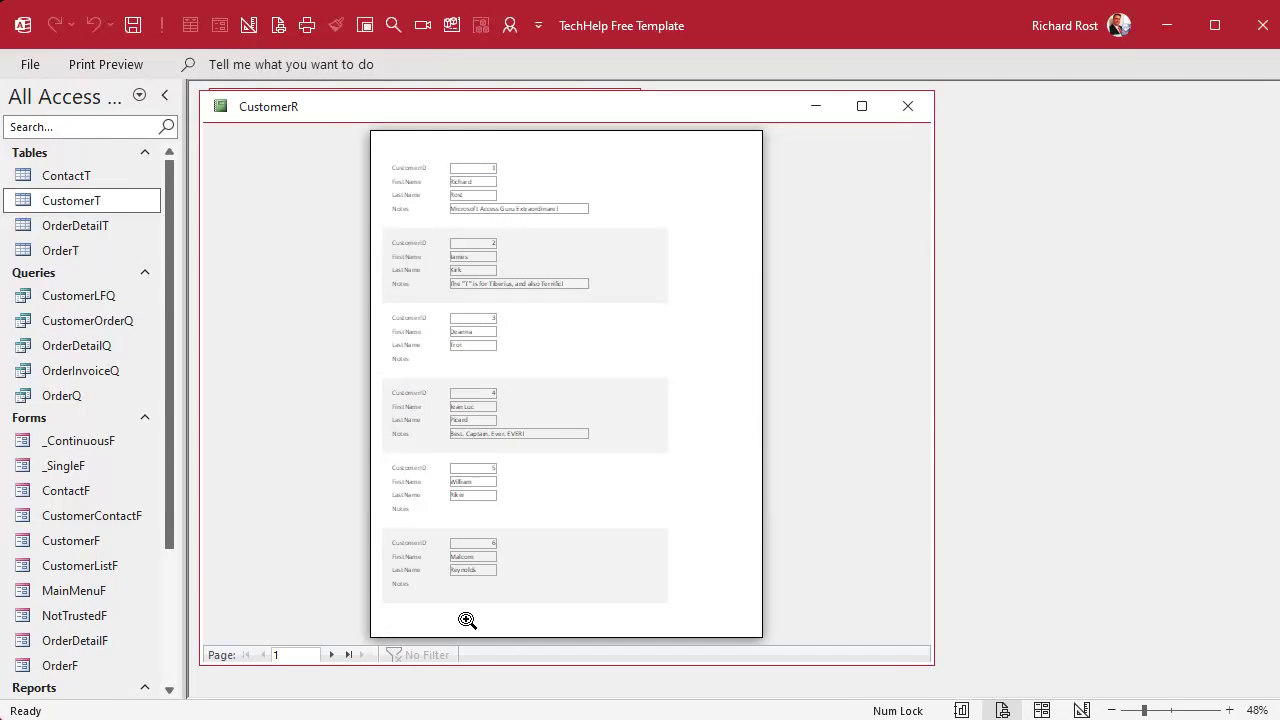
left_click(331, 654)
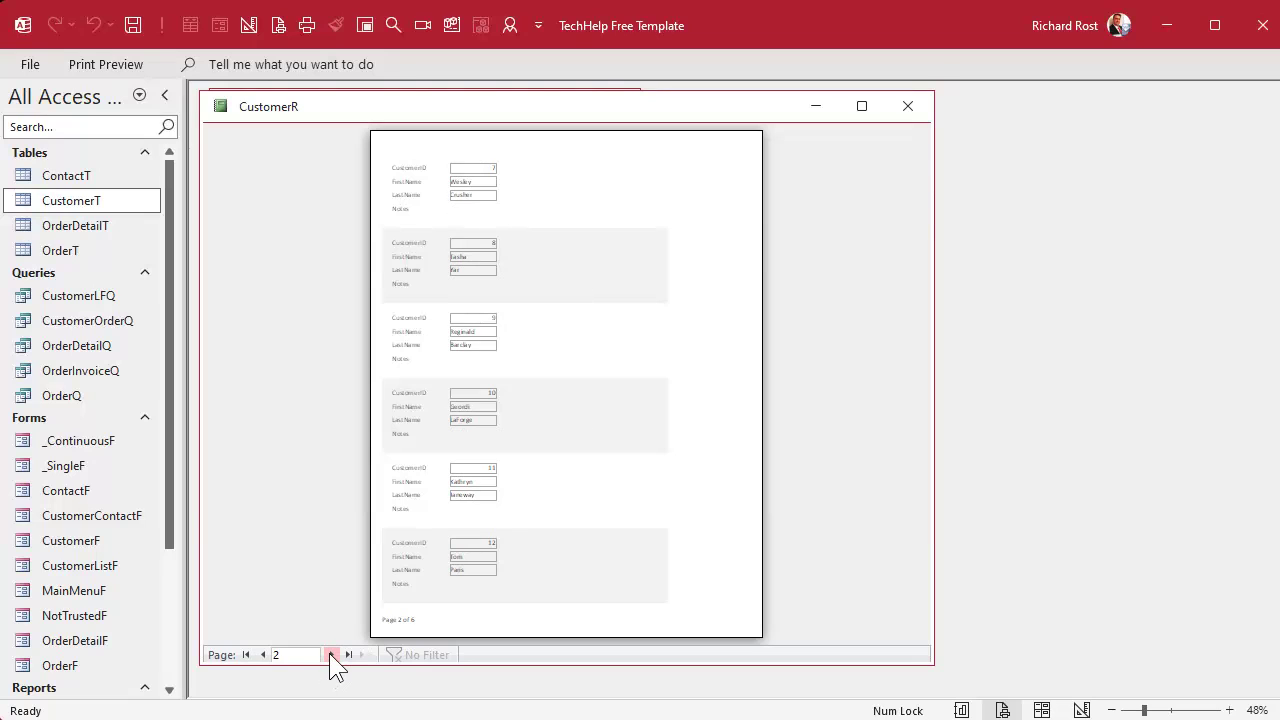
left_click(331, 654)
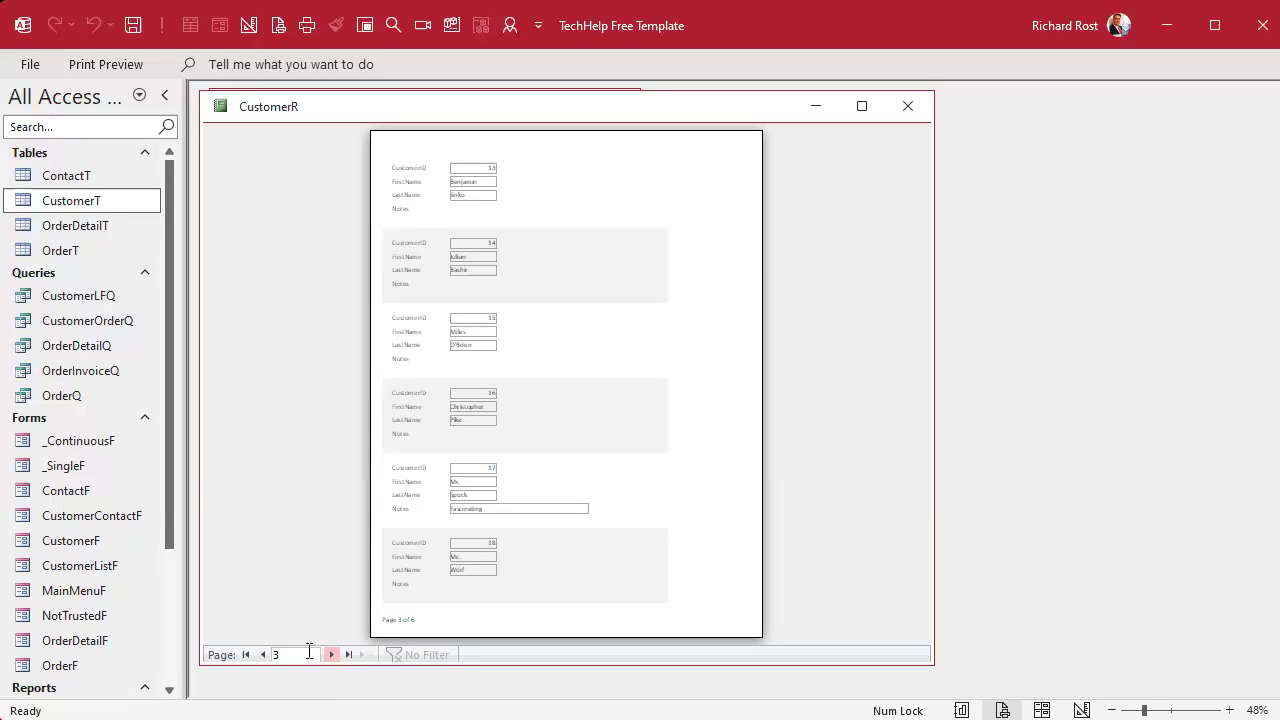
left_click(245, 654)
right_click(584, 106)
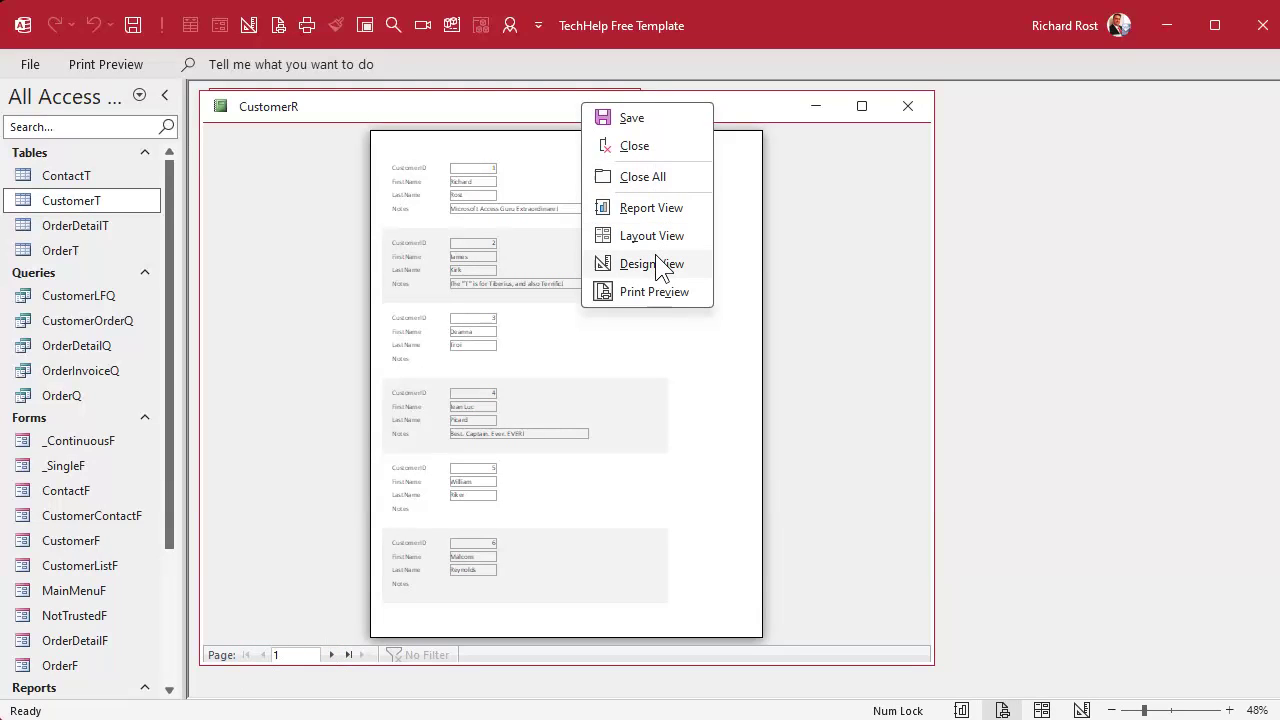
left_click(655, 256)
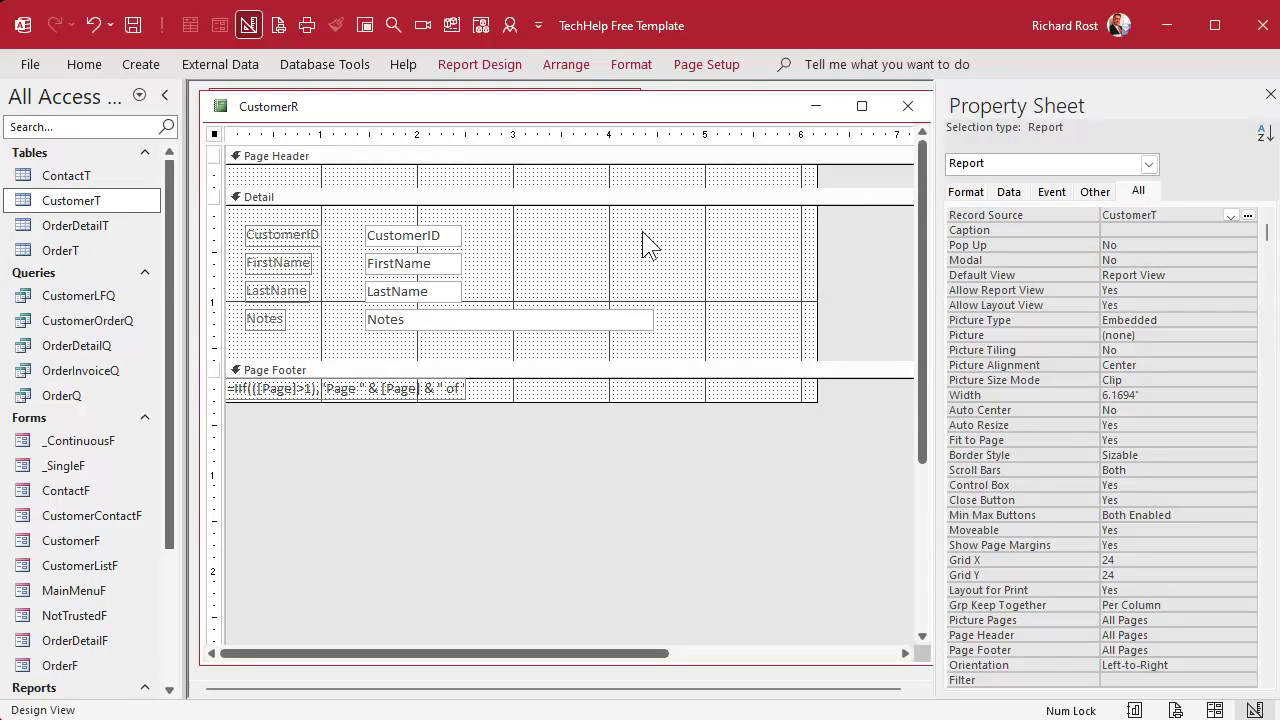
Delete the footer page number text box and insert Page N of M footer numbering with Inside alignment, shown on the first page
left_click(382, 389)
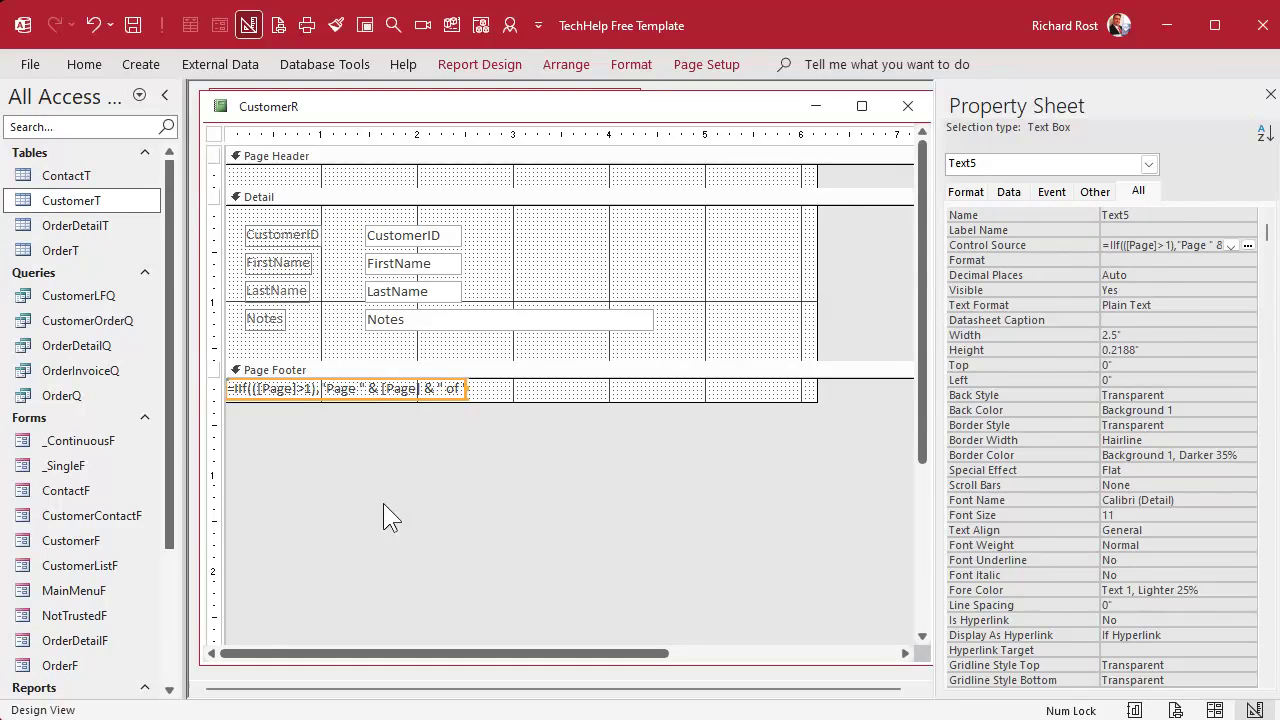
key("Delete")
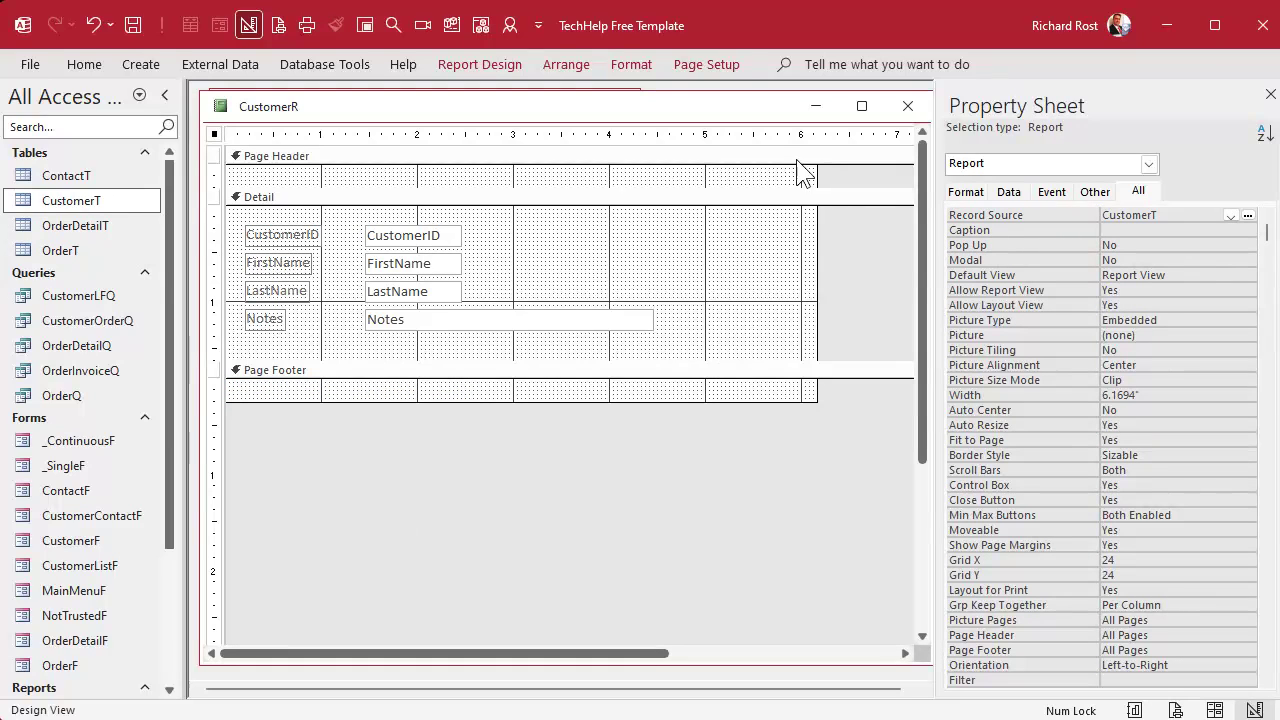
left_click(497, 64)
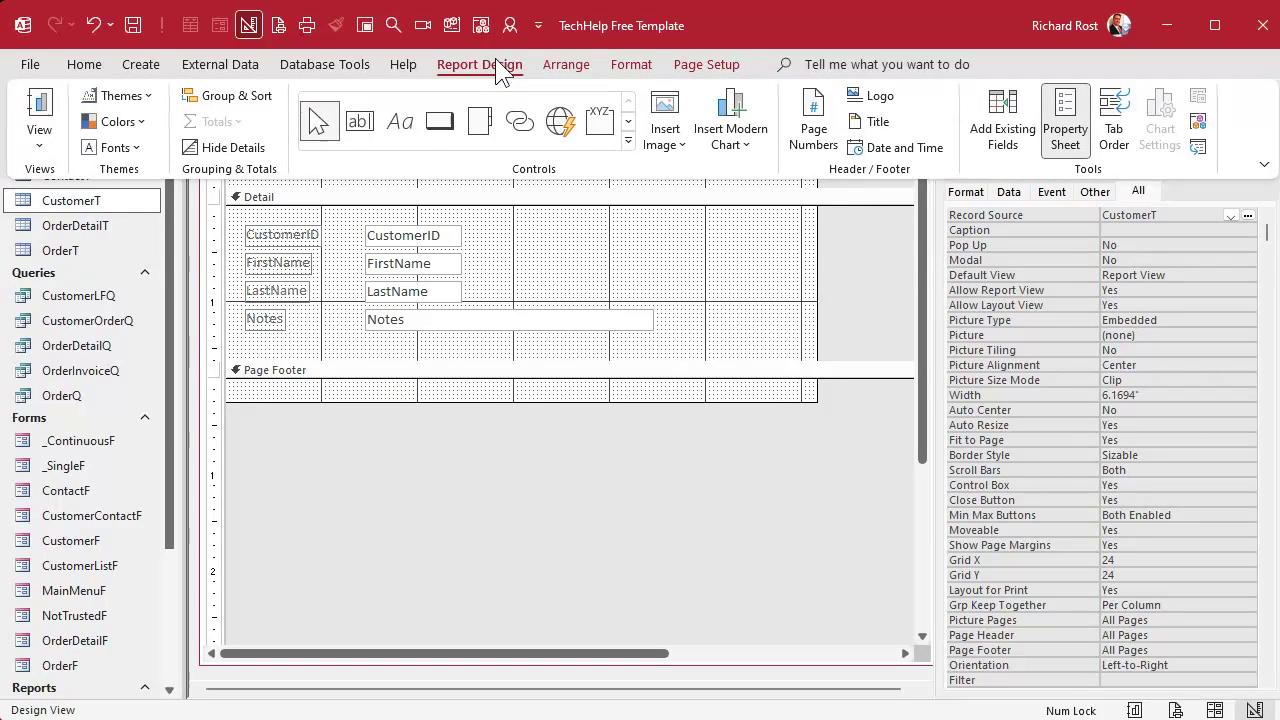
left_click(813, 128)
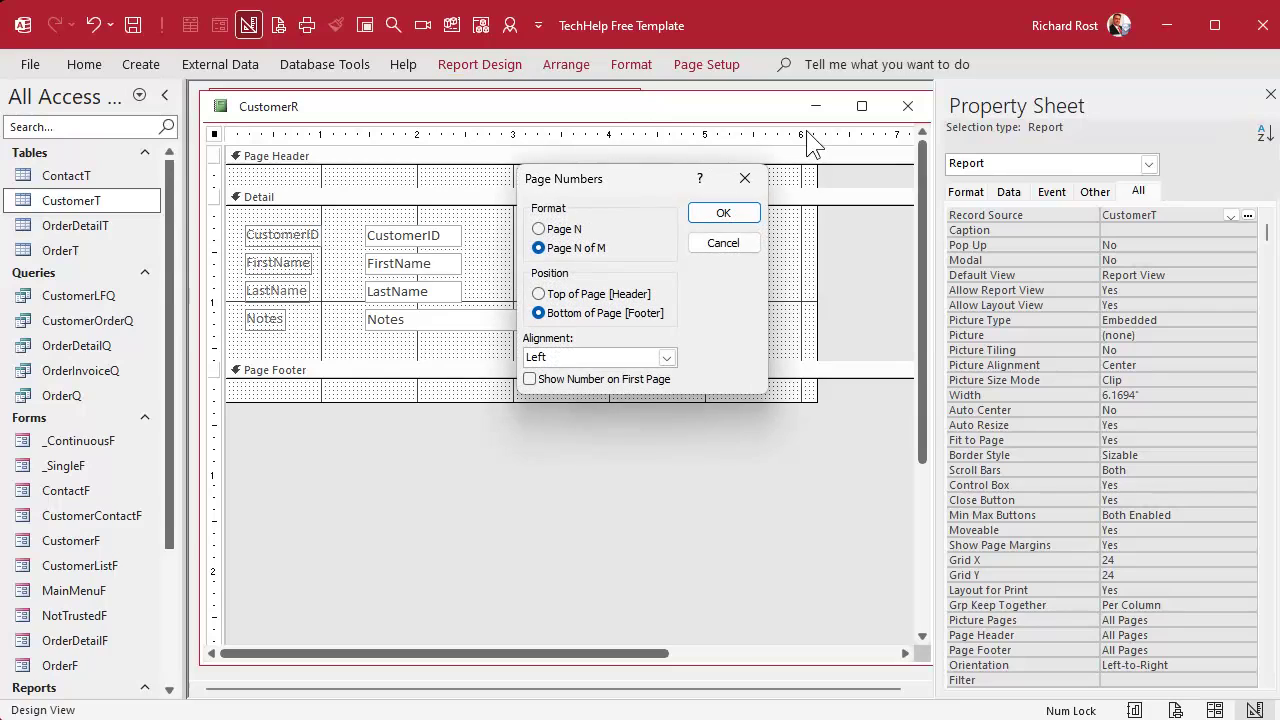
left_click(666, 357)
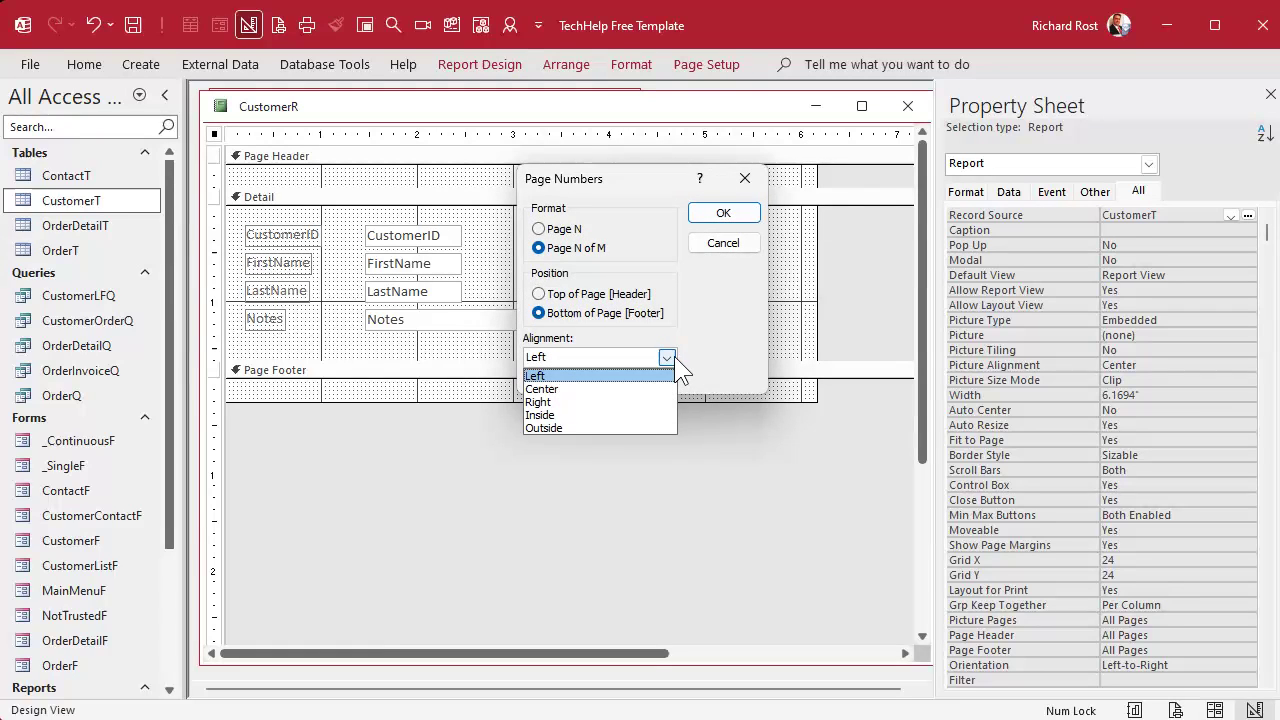
left_click(627, 411)
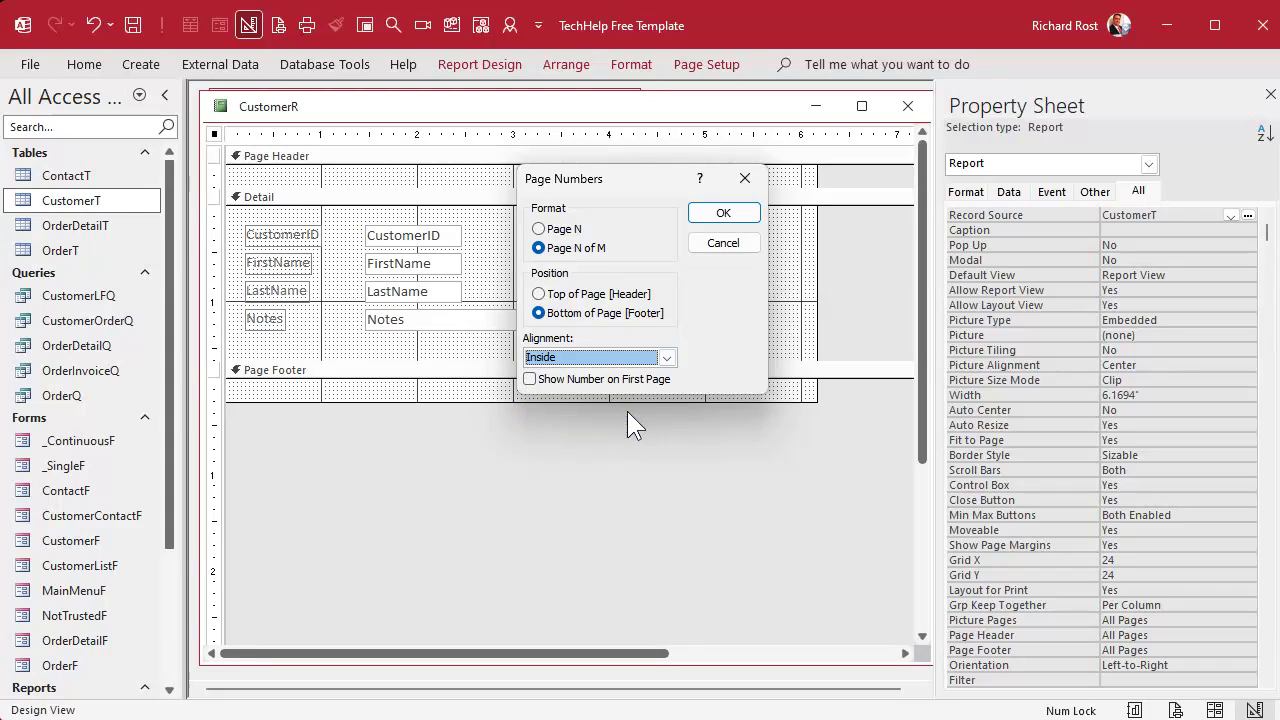
left_click(572, 381)
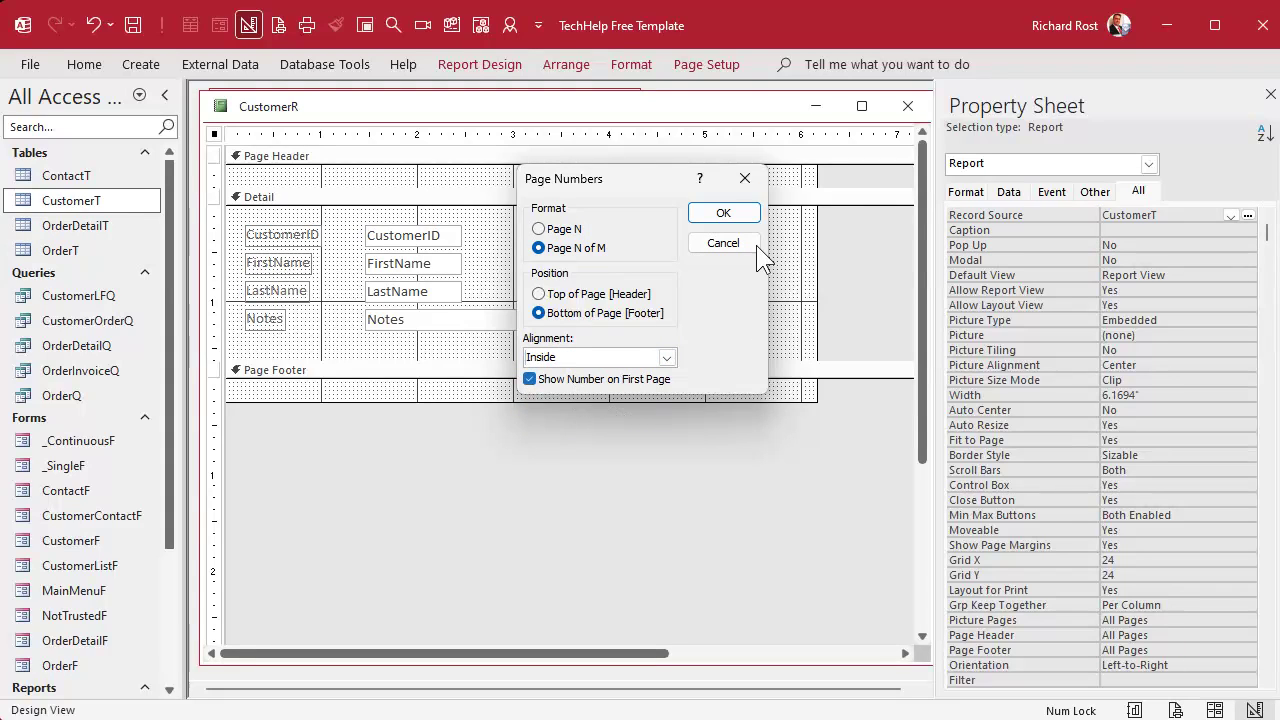
left_click(735, 210)
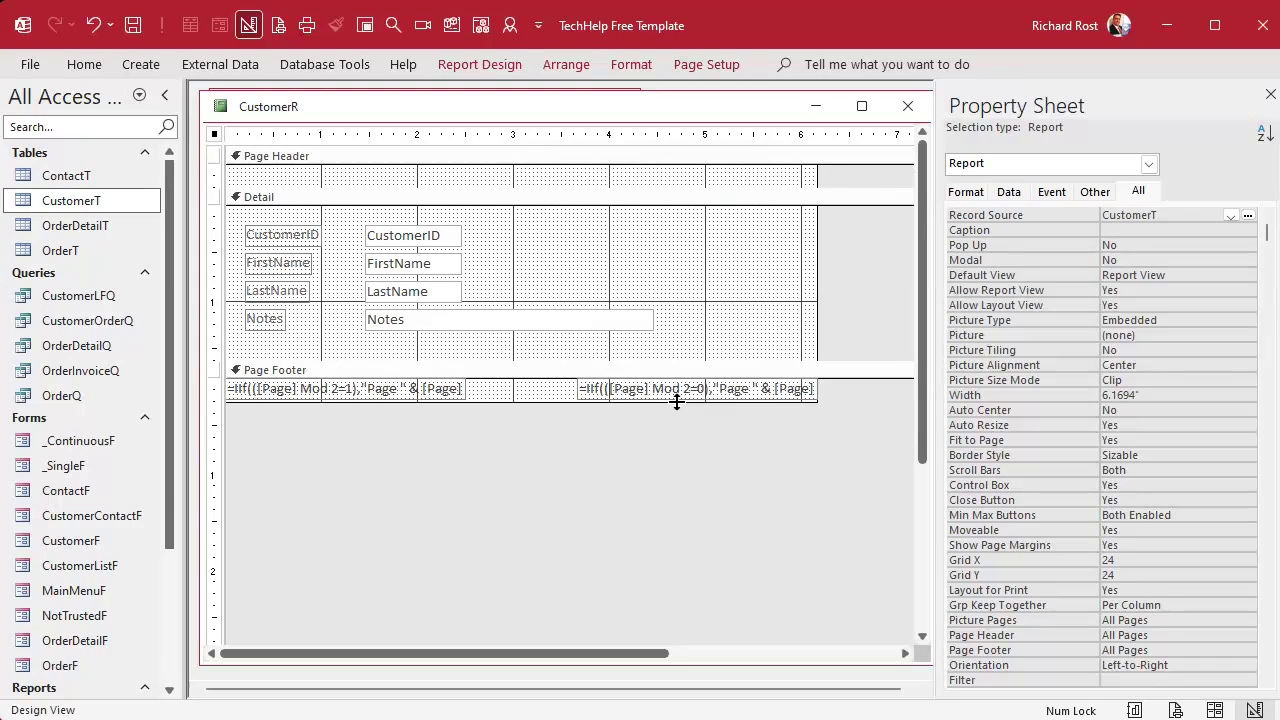
Examine the Mod condition in the left footer text box's Control Source in the Zoom box, and cancel without changes
left_click(336, 392)
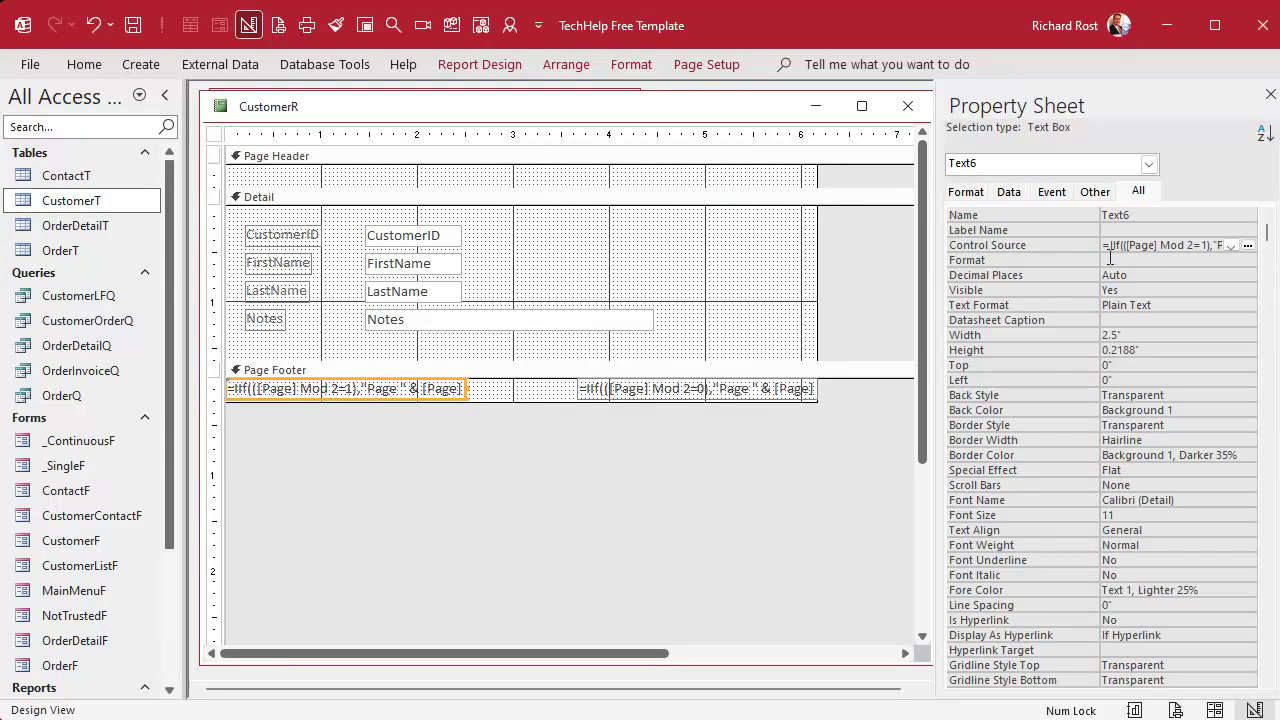
left_click(1140, 244)
key("shift+F2")
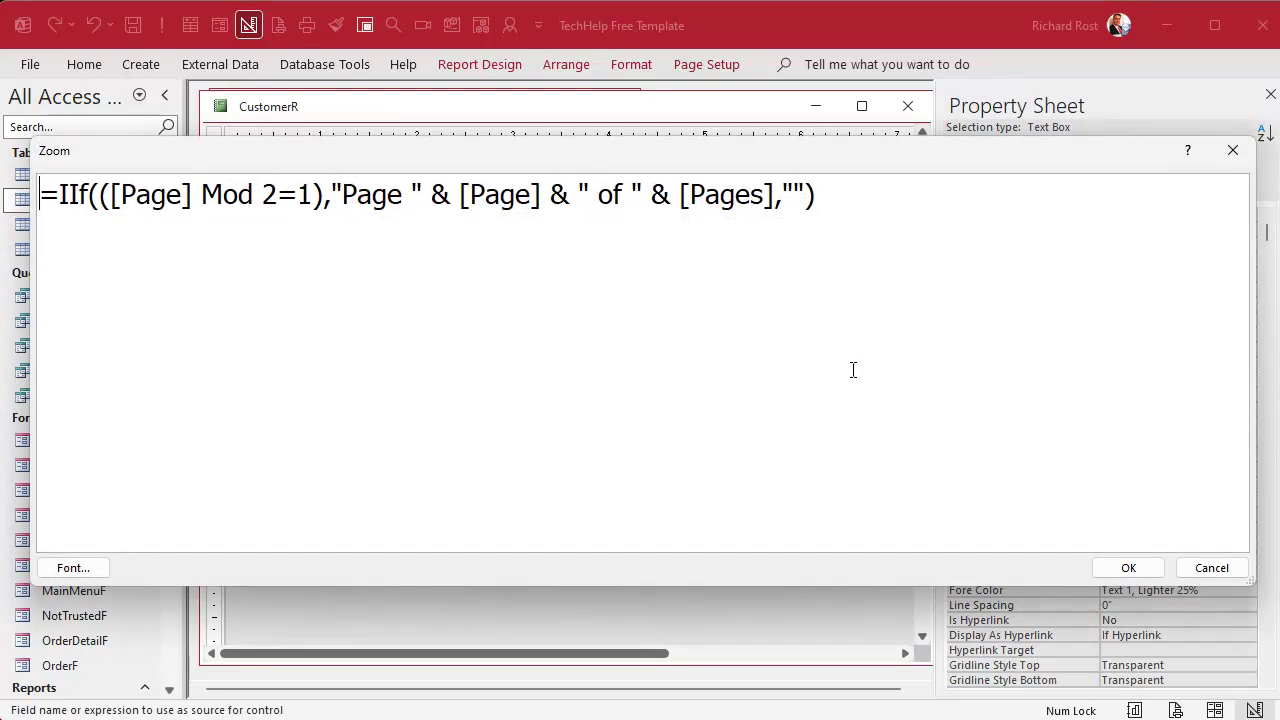
double_click(196, 194)
double_click(228, 194)
double_click(283, 194)
left_click(322, 194)
left_click_drag(312, 194, 224, 196)
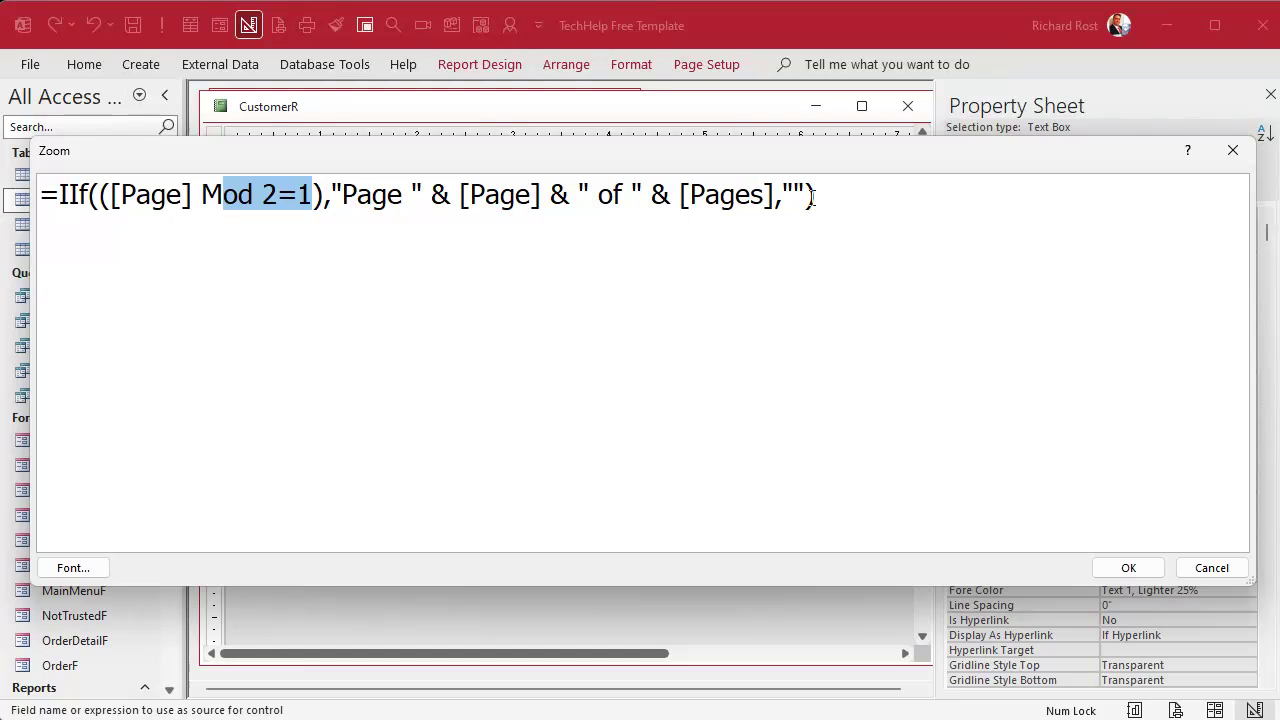
left_click(1211, 568)
Inspect the Control Source of the right footer page number text box and deselect it
left_click(667, 394)
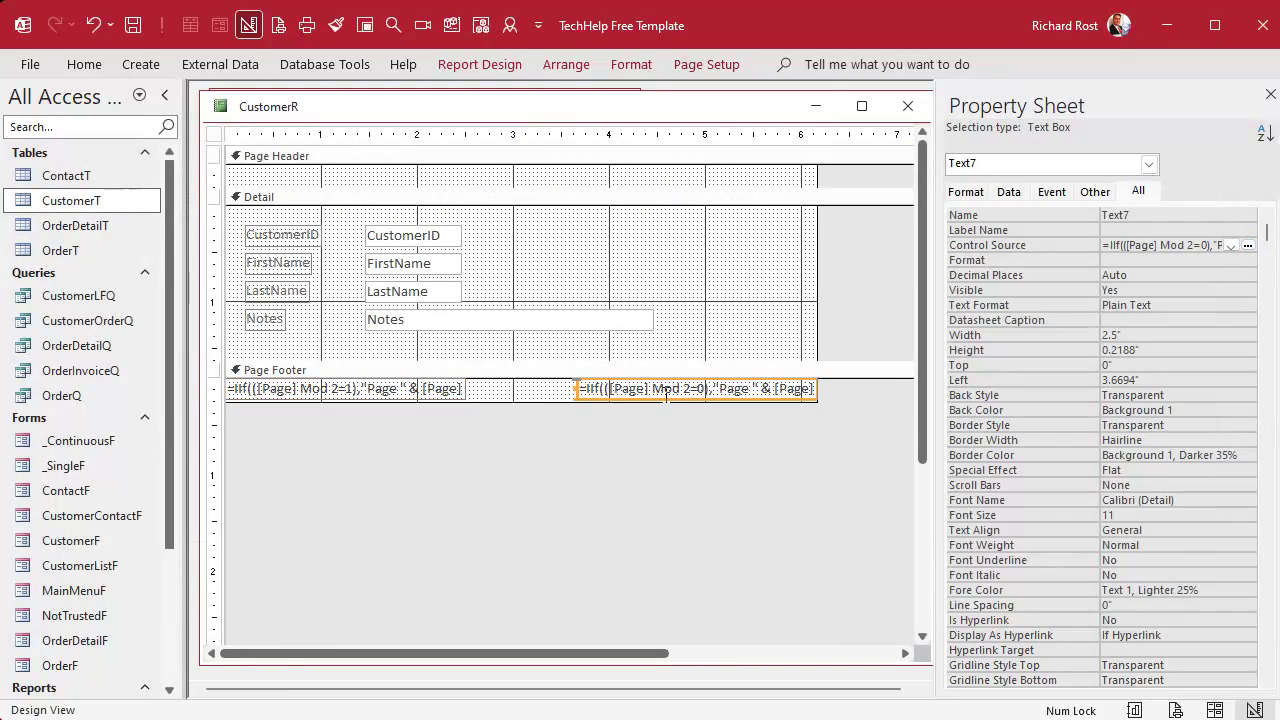
left_click(1194, 245)
left_click(630, 253)
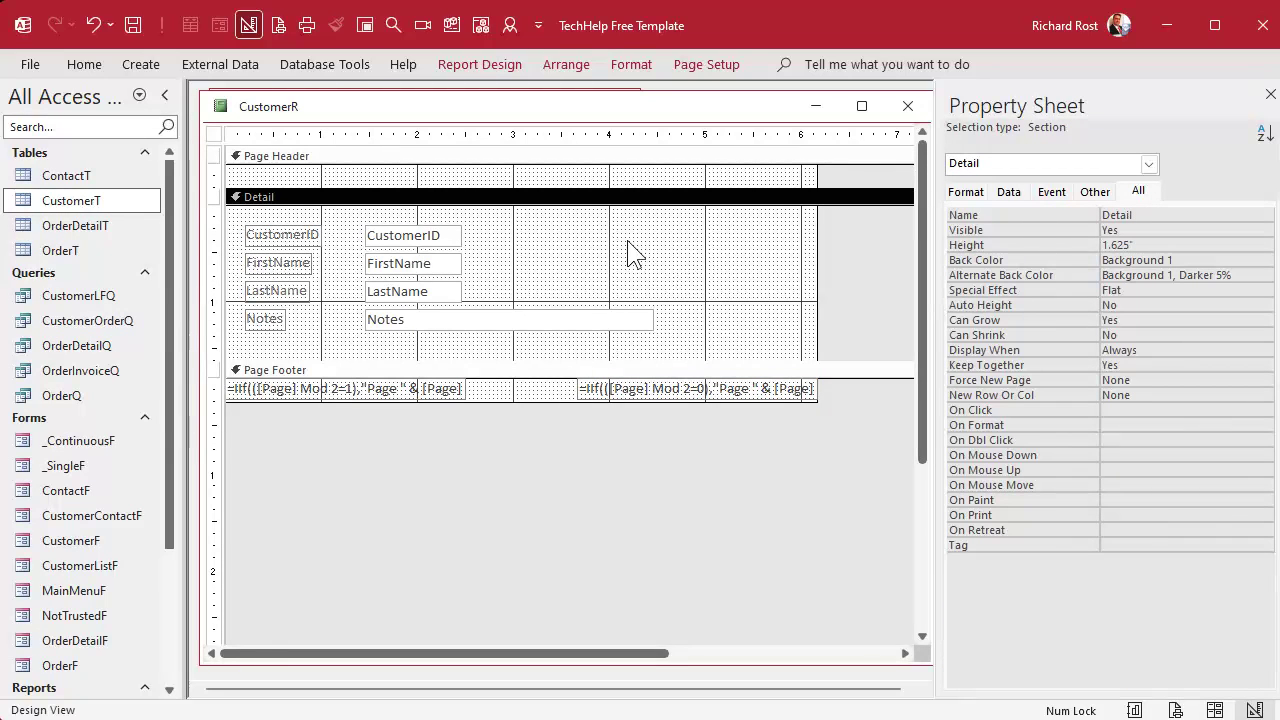
Preview the report and compare the footer page number positions on pages 1 and 2, zooming in on page 2's footer
right_click(563, 106)
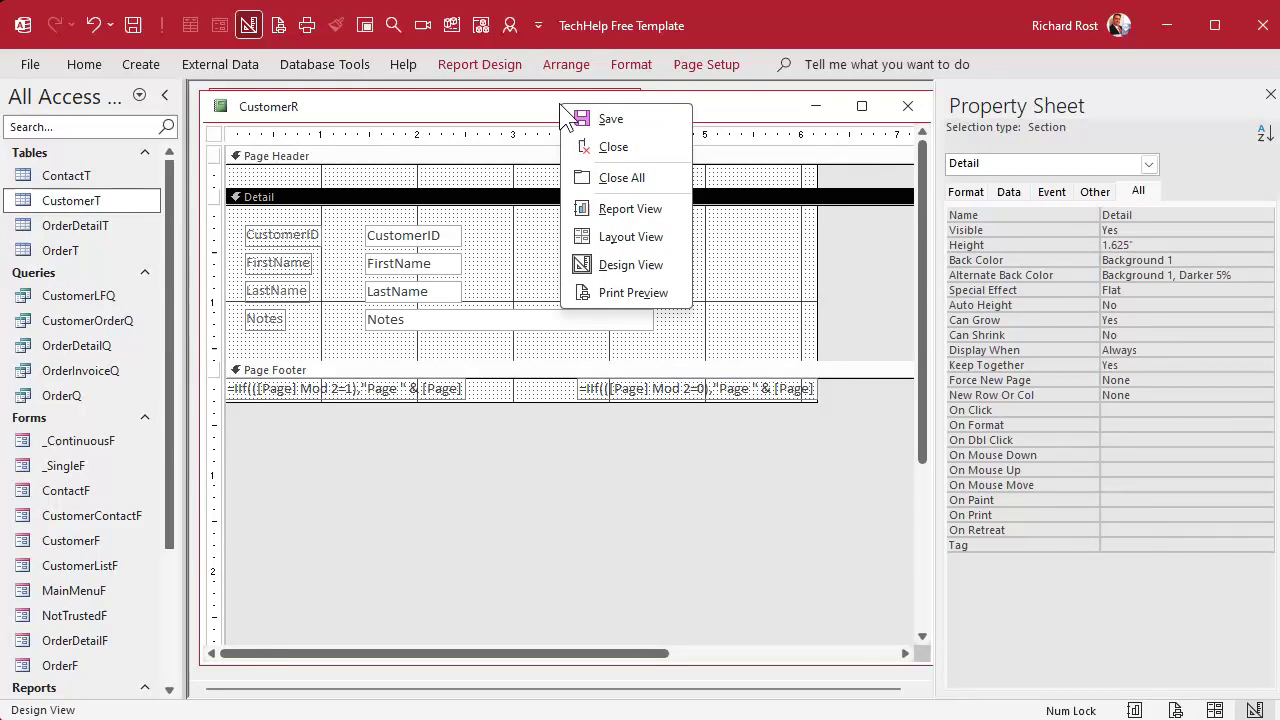
left_click(621, 289)
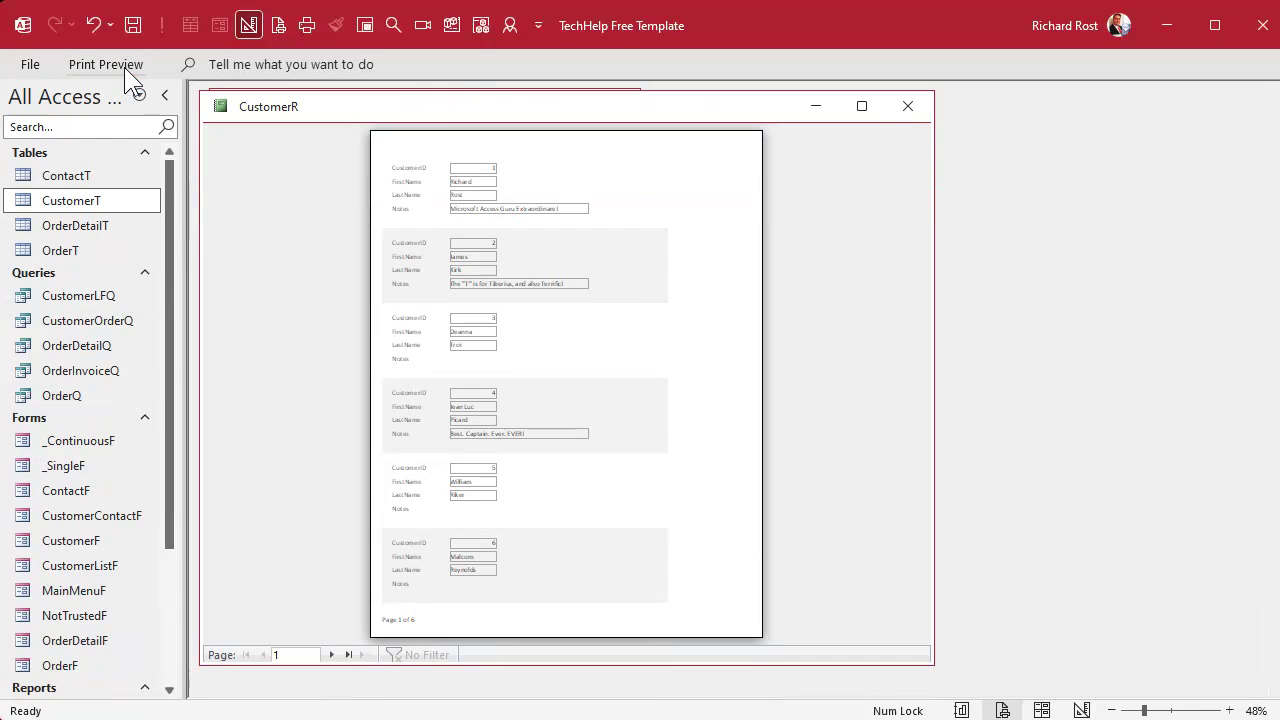
left_click(416, 624)
left_click(415, 622)
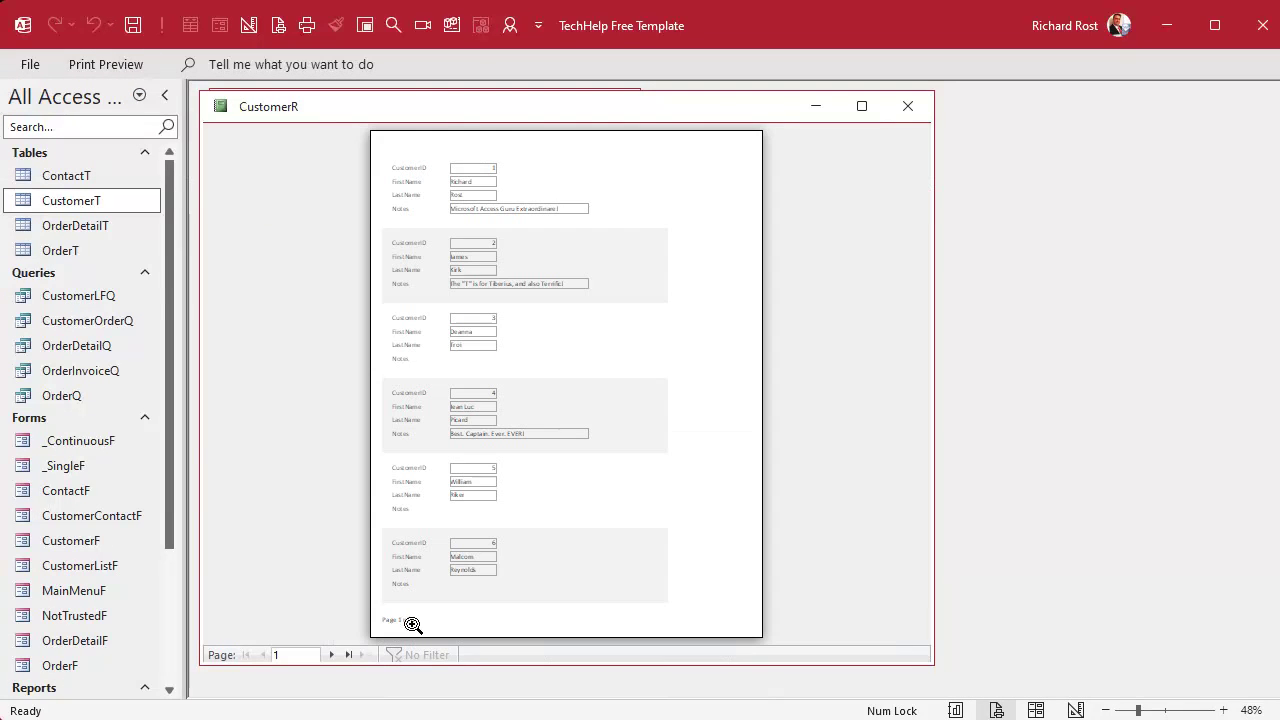
left_click(331, 655)
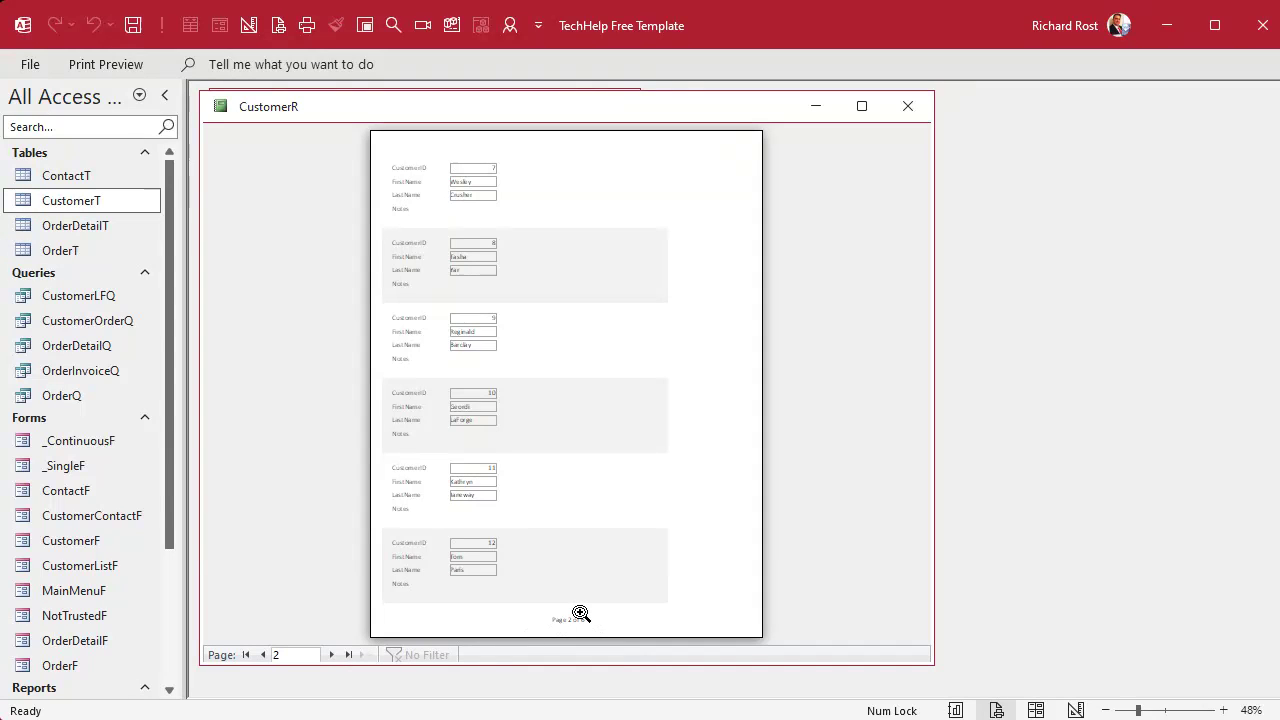
left_click(494, 638)
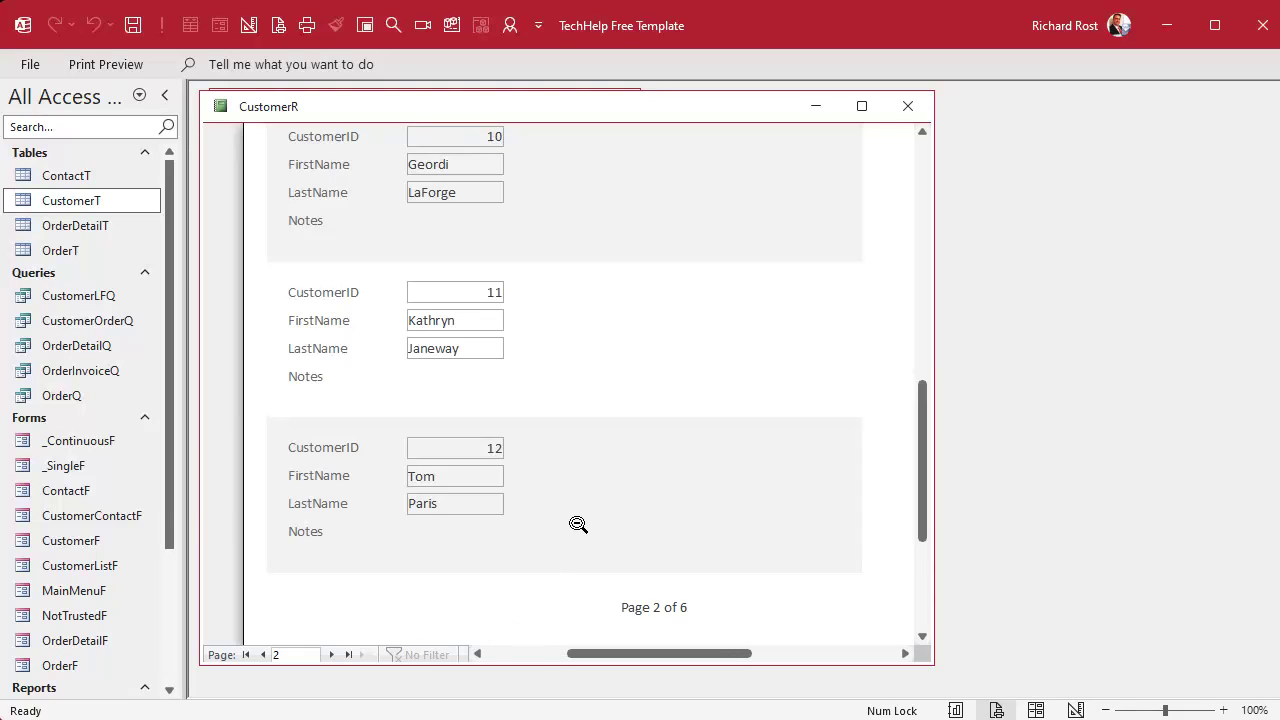
View the end of page 2's footer in the preview and return the report to Design View
scroll(578, 524, "down", 1)
mouse_move(634, 654)
left_mouse_down()
mouse_move(694, 669)
mouse_move(640, 660)
left_mouse_up()
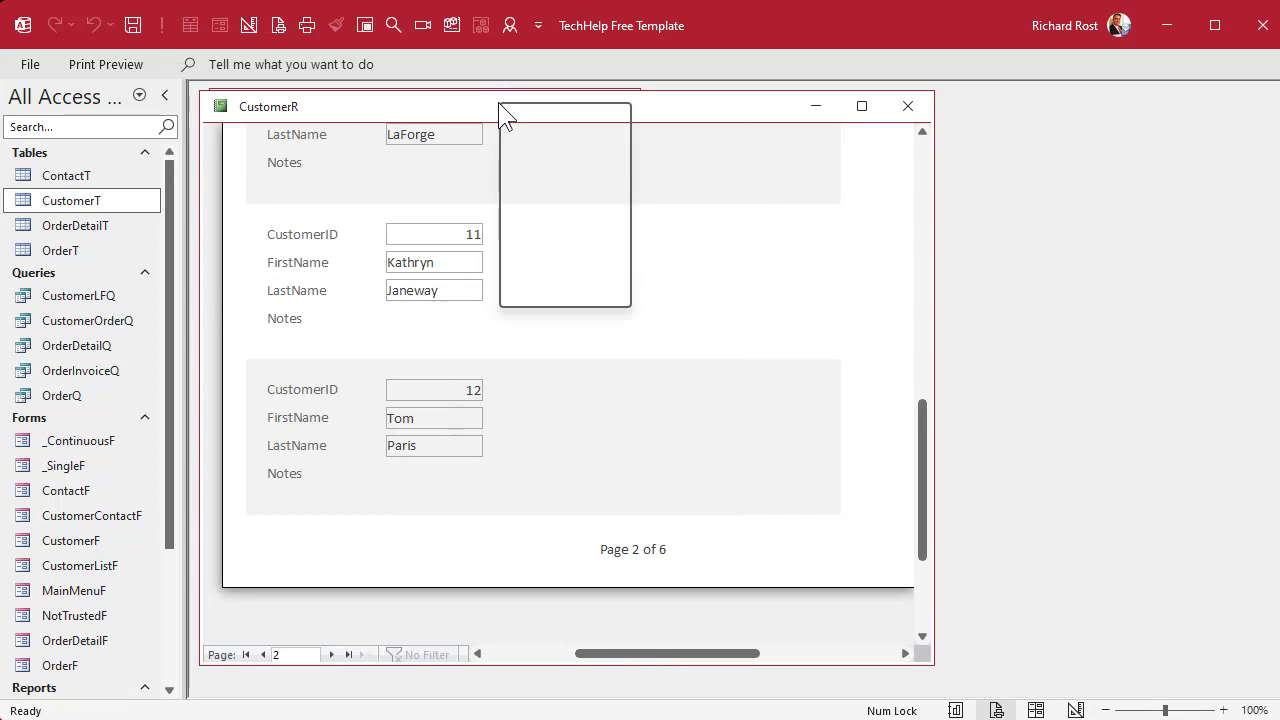
left_click(551, 261)
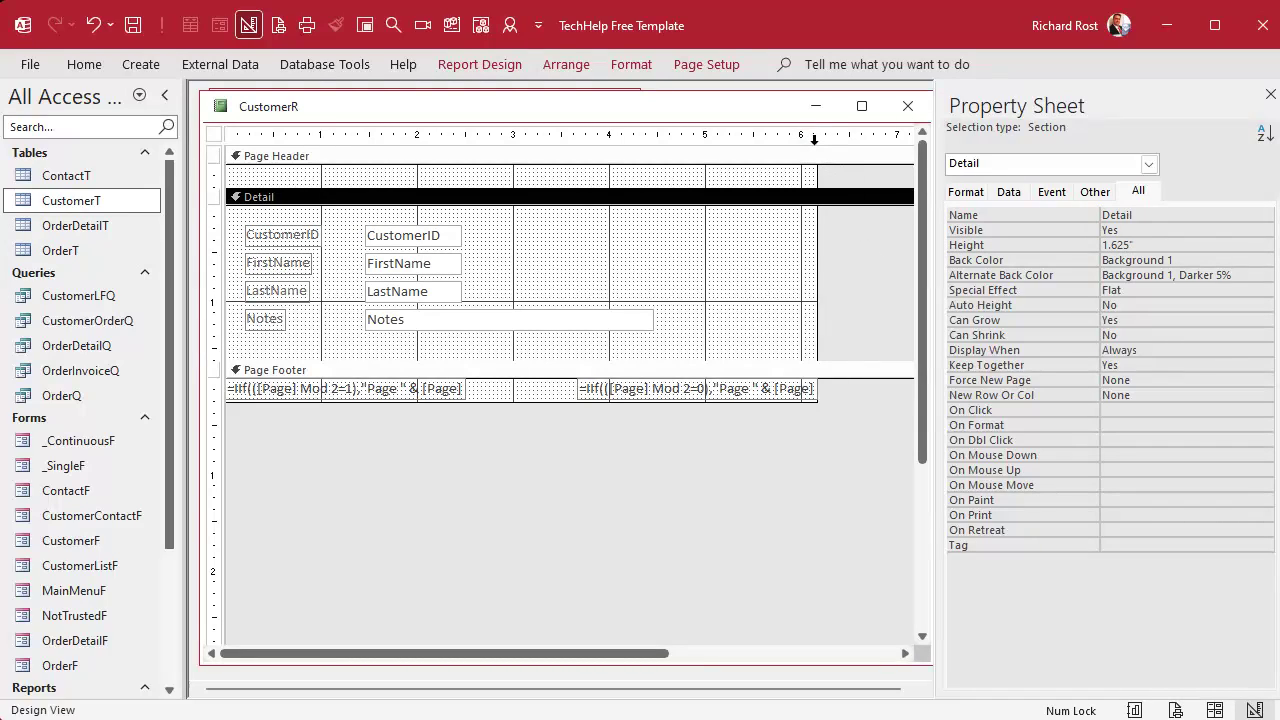
Check the report's page margin presets, including the 0.25" Narrow setting
left_click(722, 67)
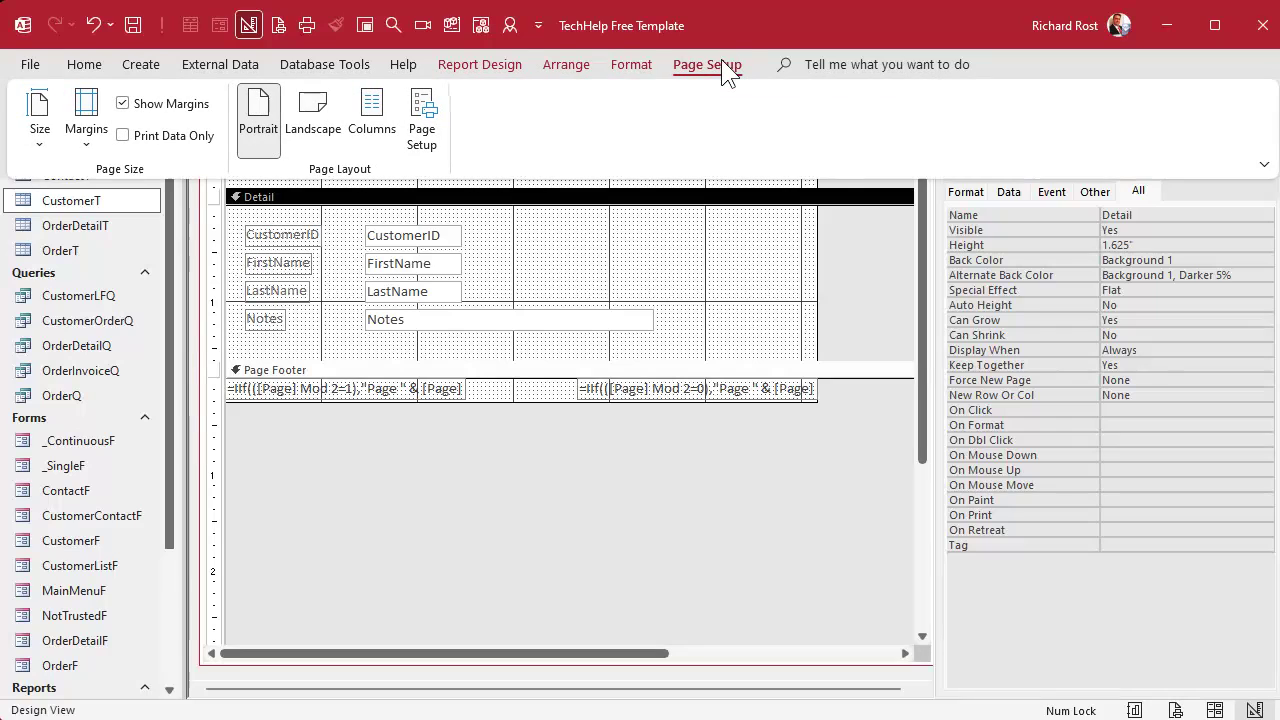
left_click(740, 257)
left_click(726, 67)
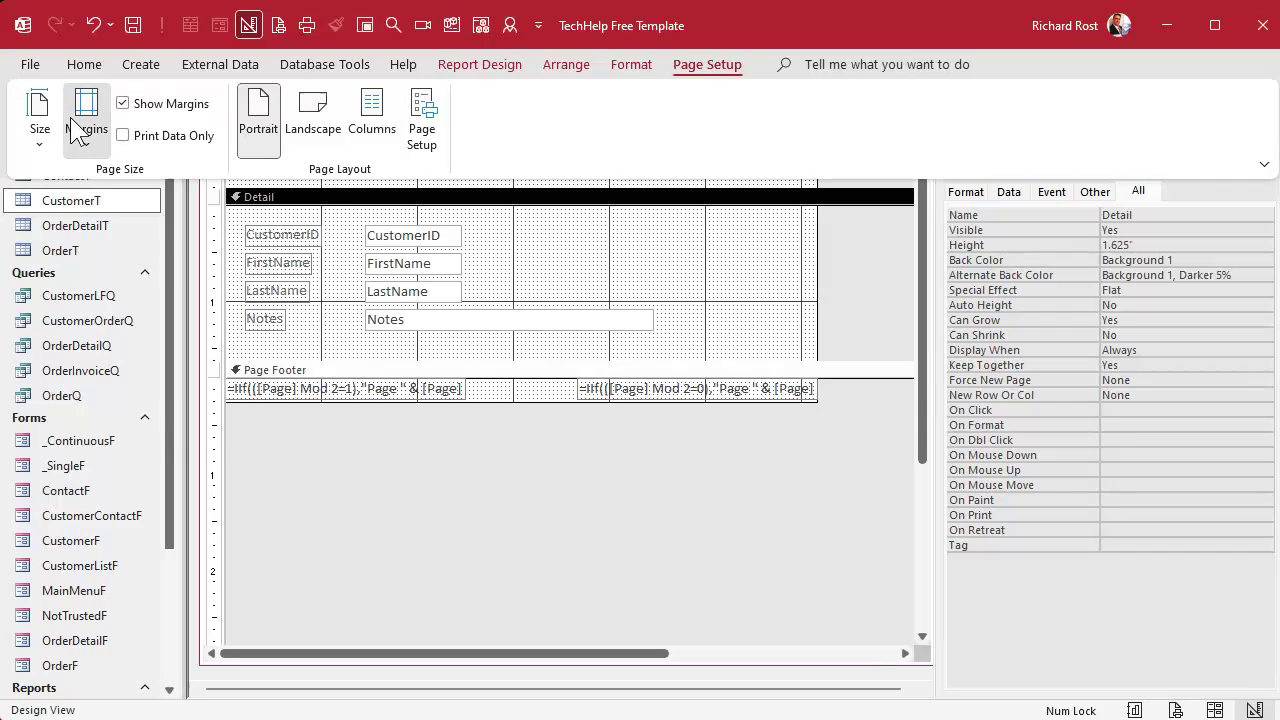
left_click(79, 133)
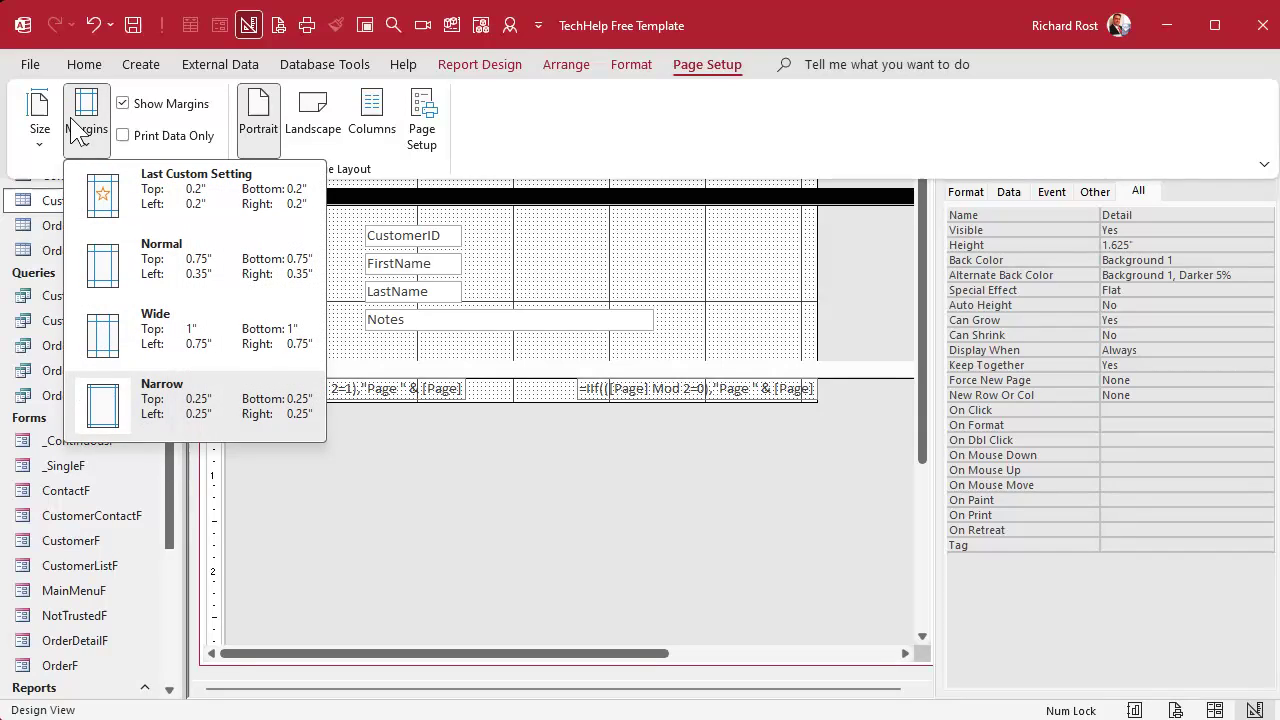
left_click(205, 410)
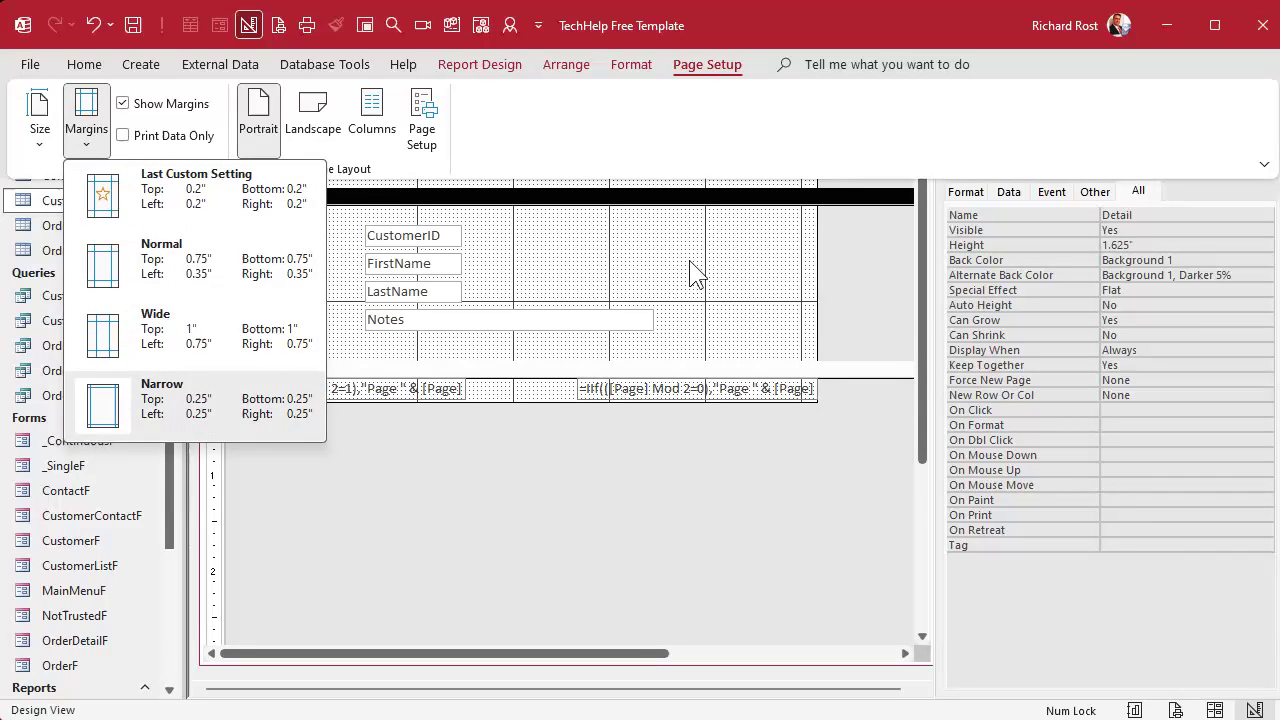
Widen the report to about 7.92" and move the even-page number text box in the footer to the new right edge
left_click(908, 648)
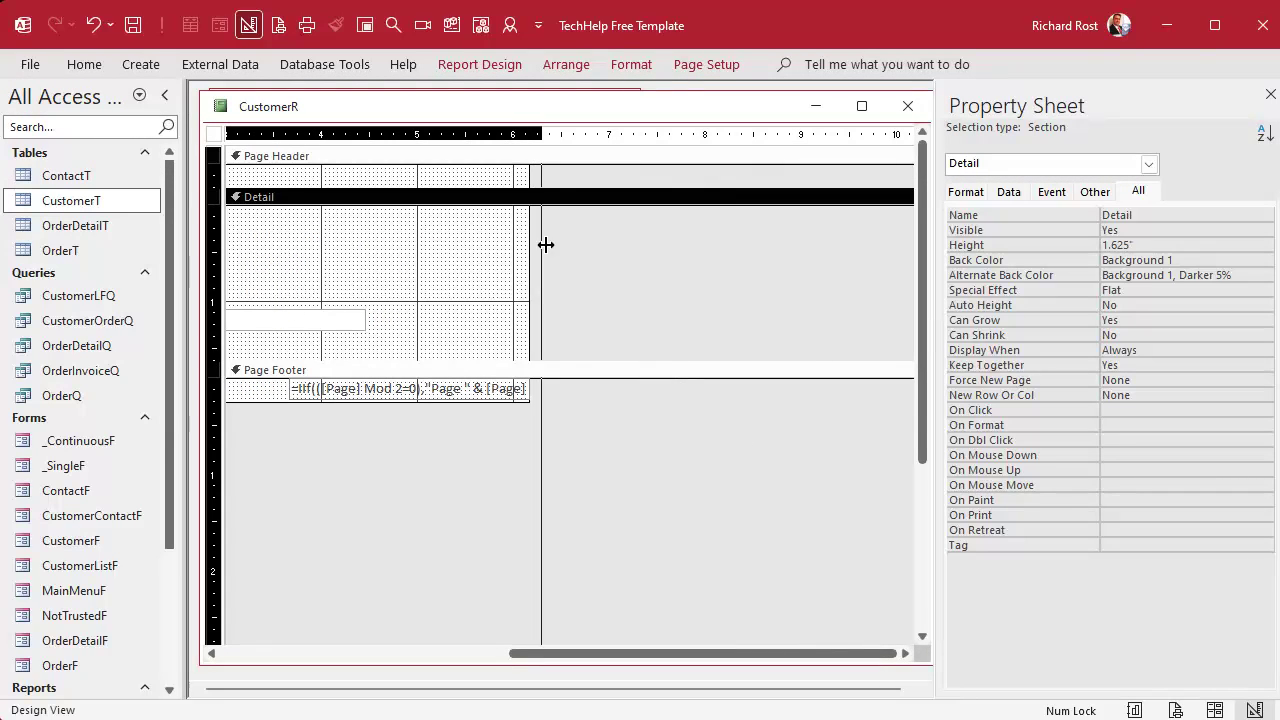
left_click_drag(545, 245, 697, 224)
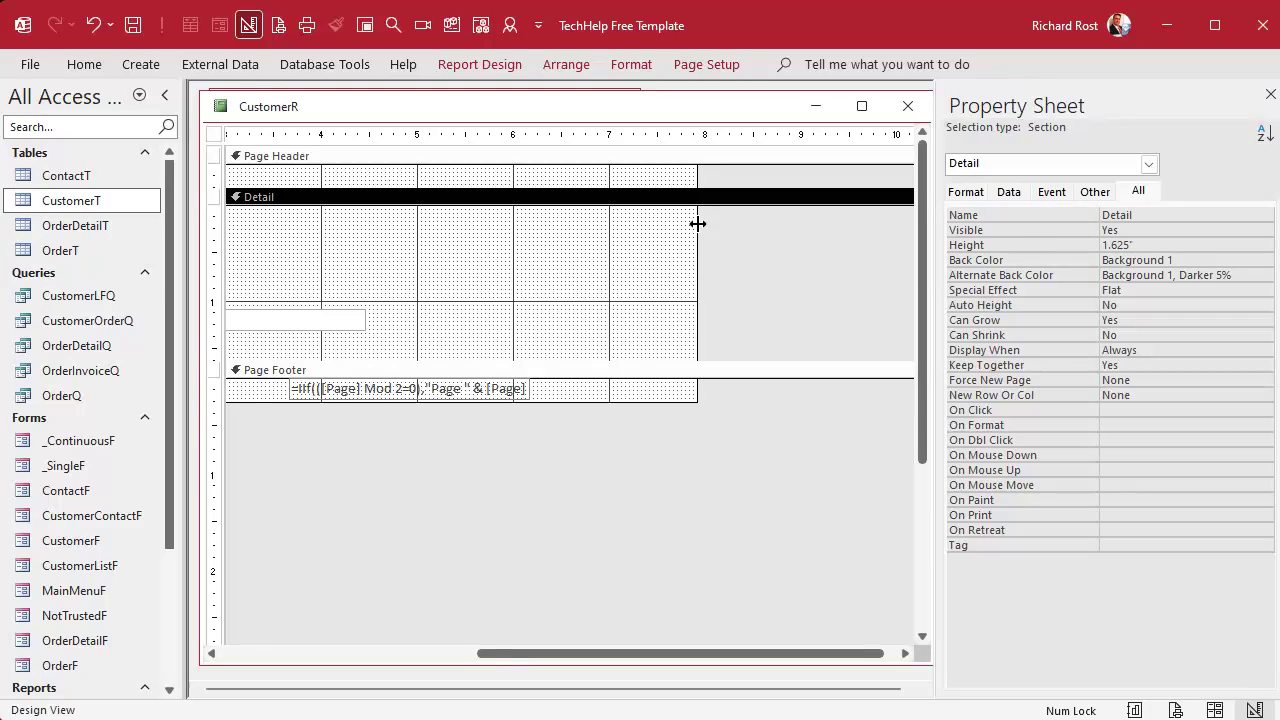
left_click_drag(413, 396, 572, 385)
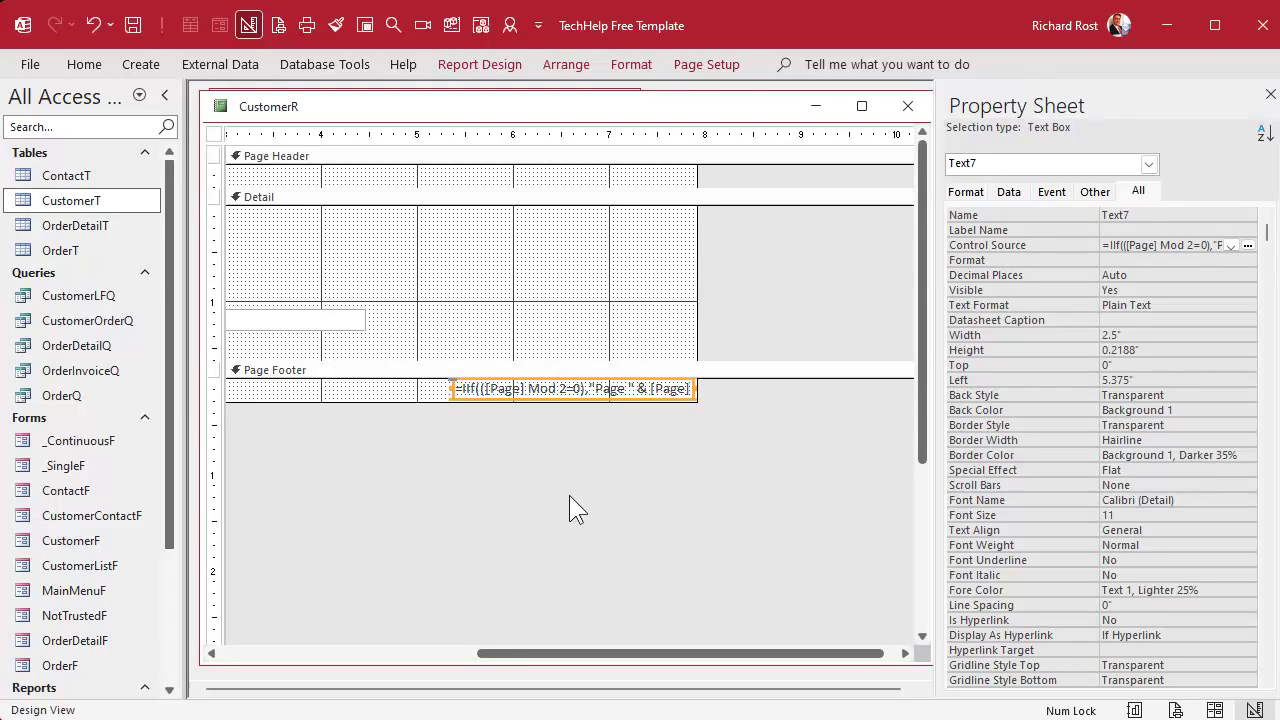
Preview the report and inspect the footer page numbers on pages 1 and 2, magnifying page 2's footer
right_click(516, 102)
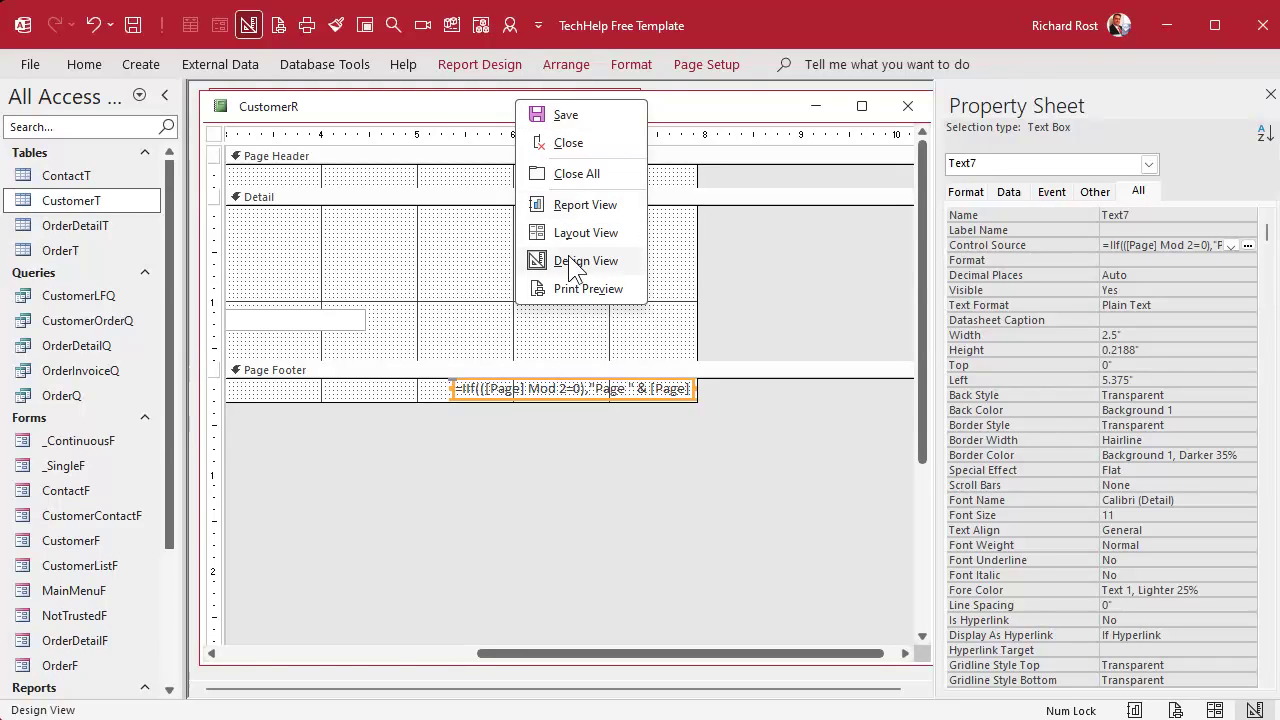
left_click(571, 289)
double_click(111, 62)
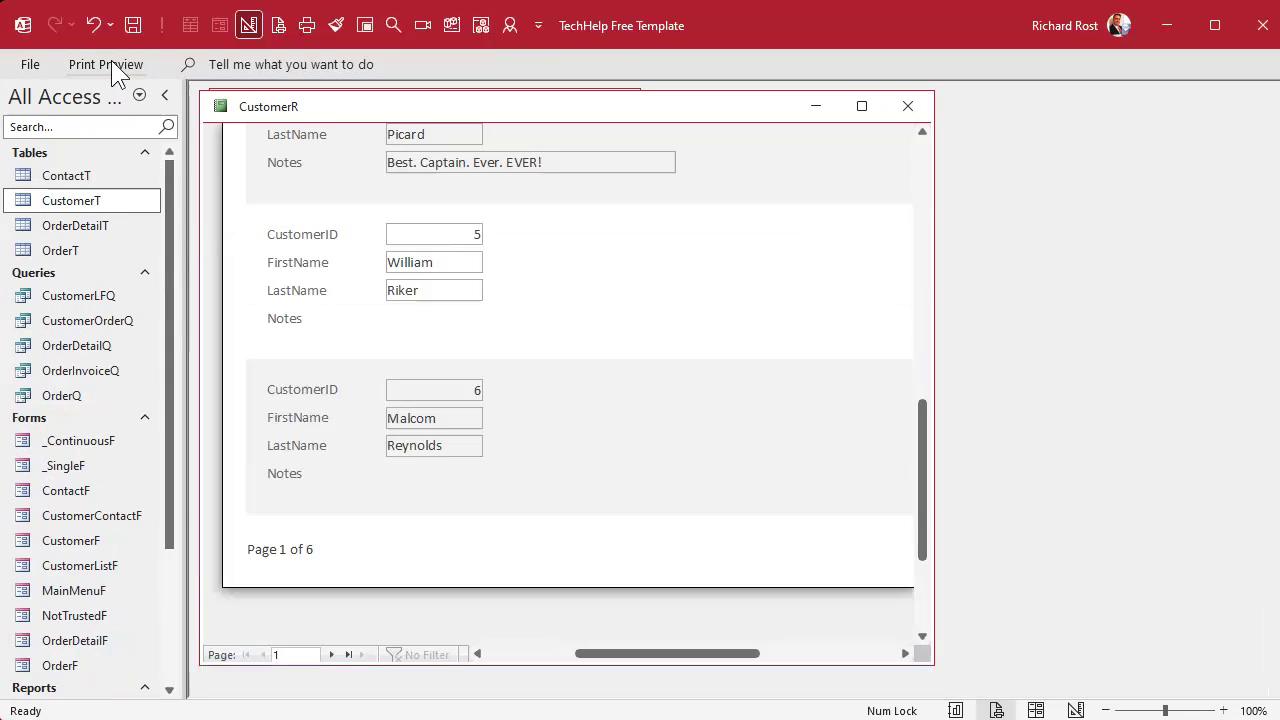
left_click(611, 408)
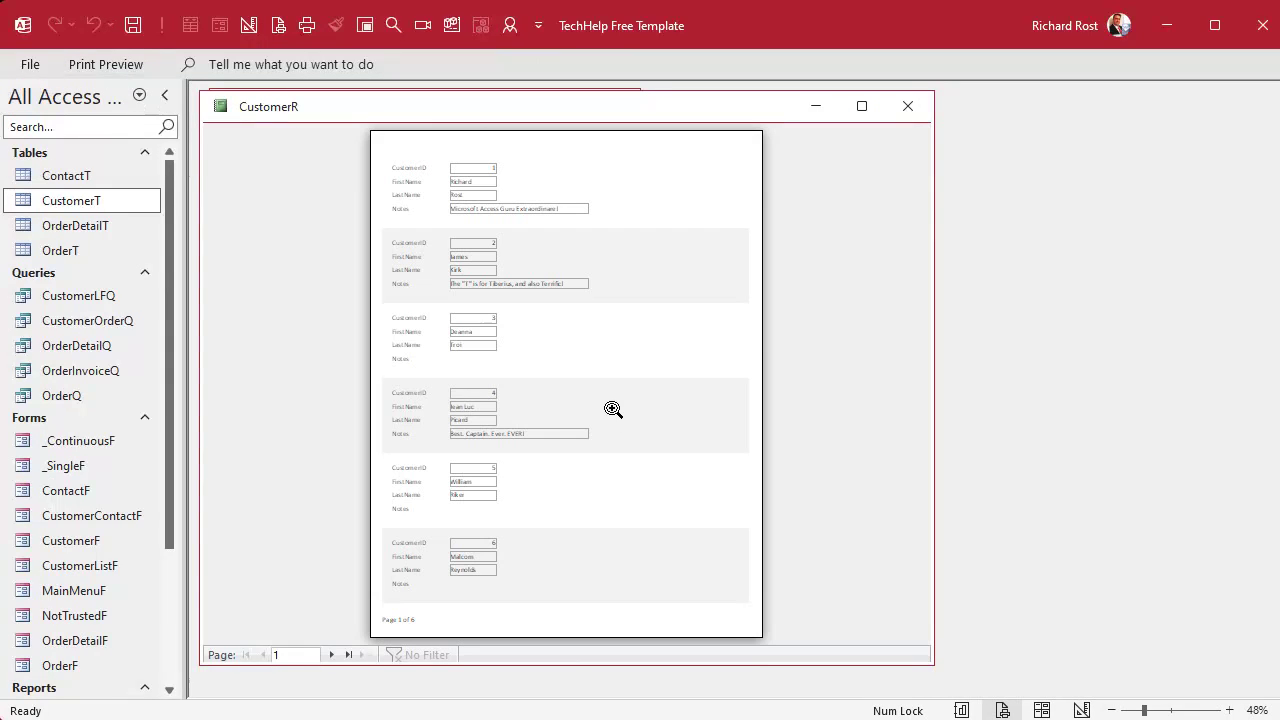
left_click(331, 654)
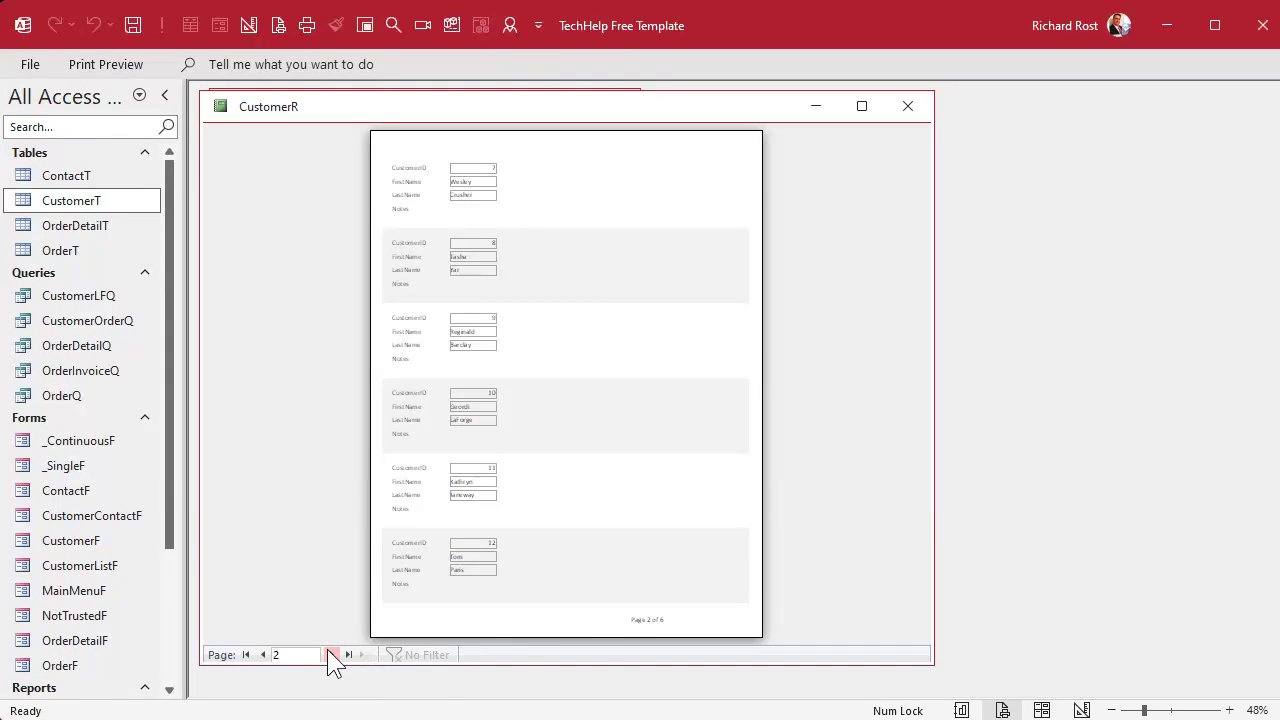
left_click(647, 625)
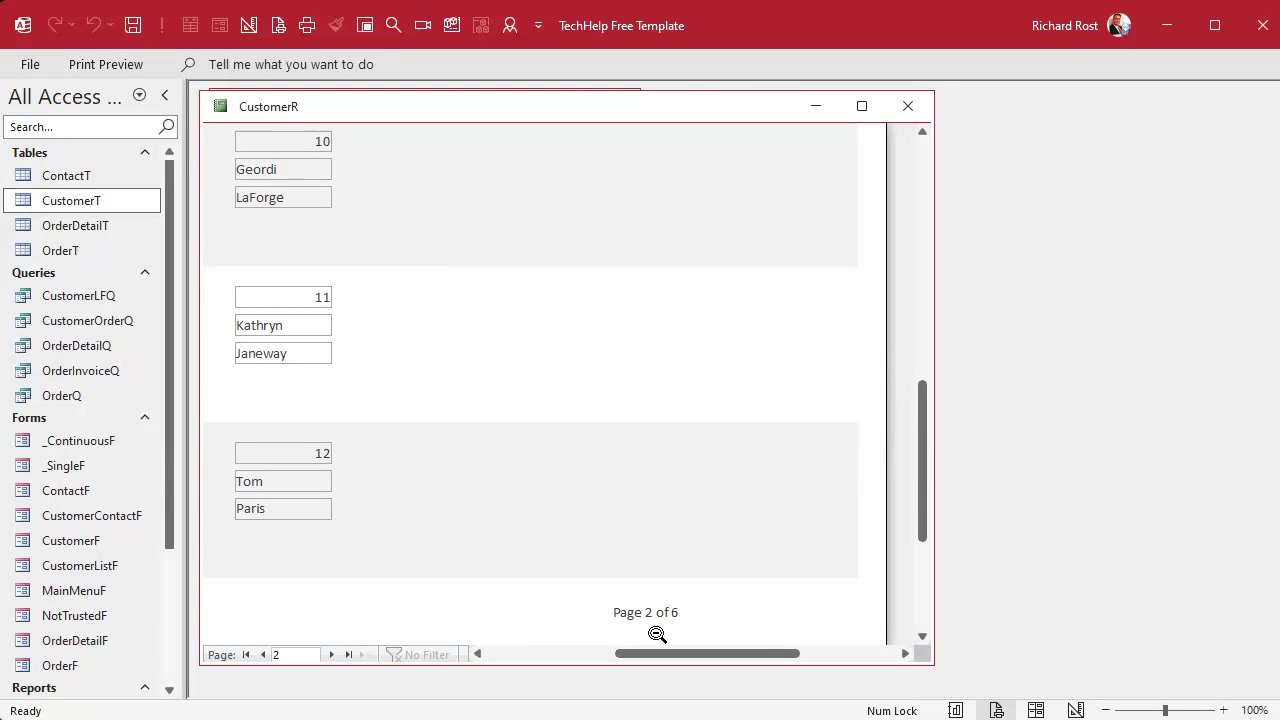
left_click(657, 634)
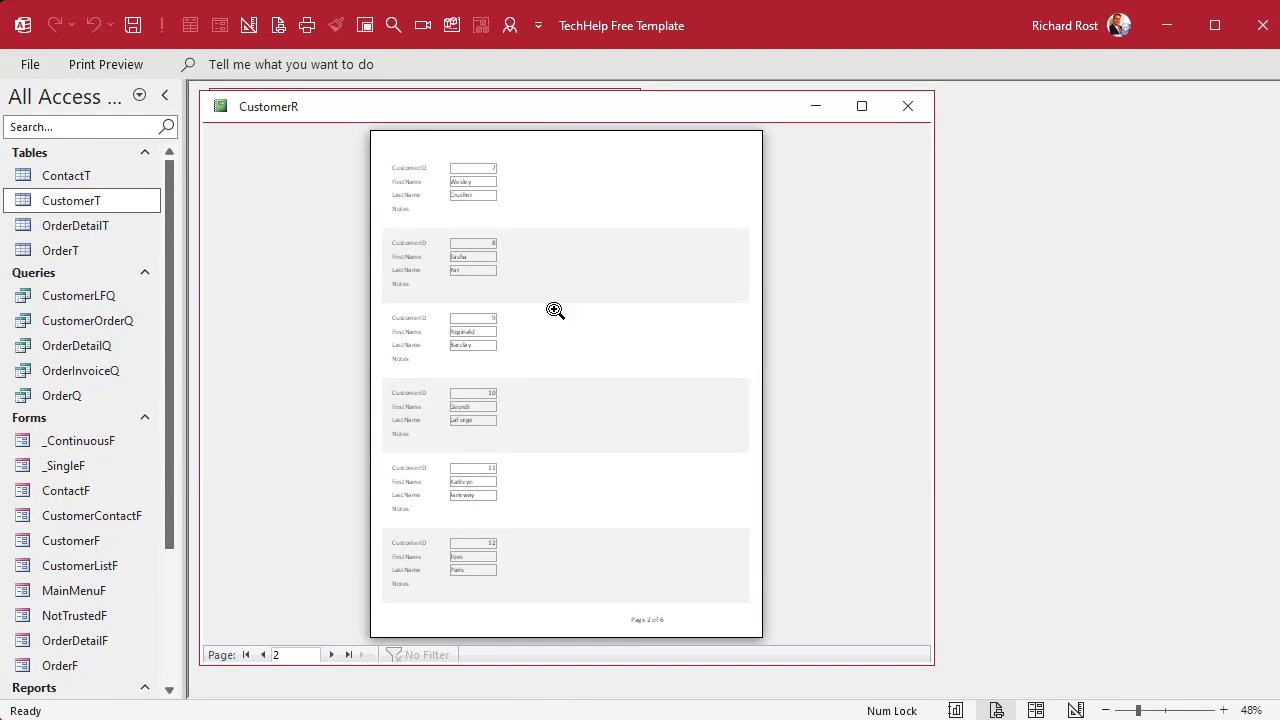
Return the report to Design View and right-align the text of the even-page number text box in the footer
right_click(538, 112)
left_click(602, 270)
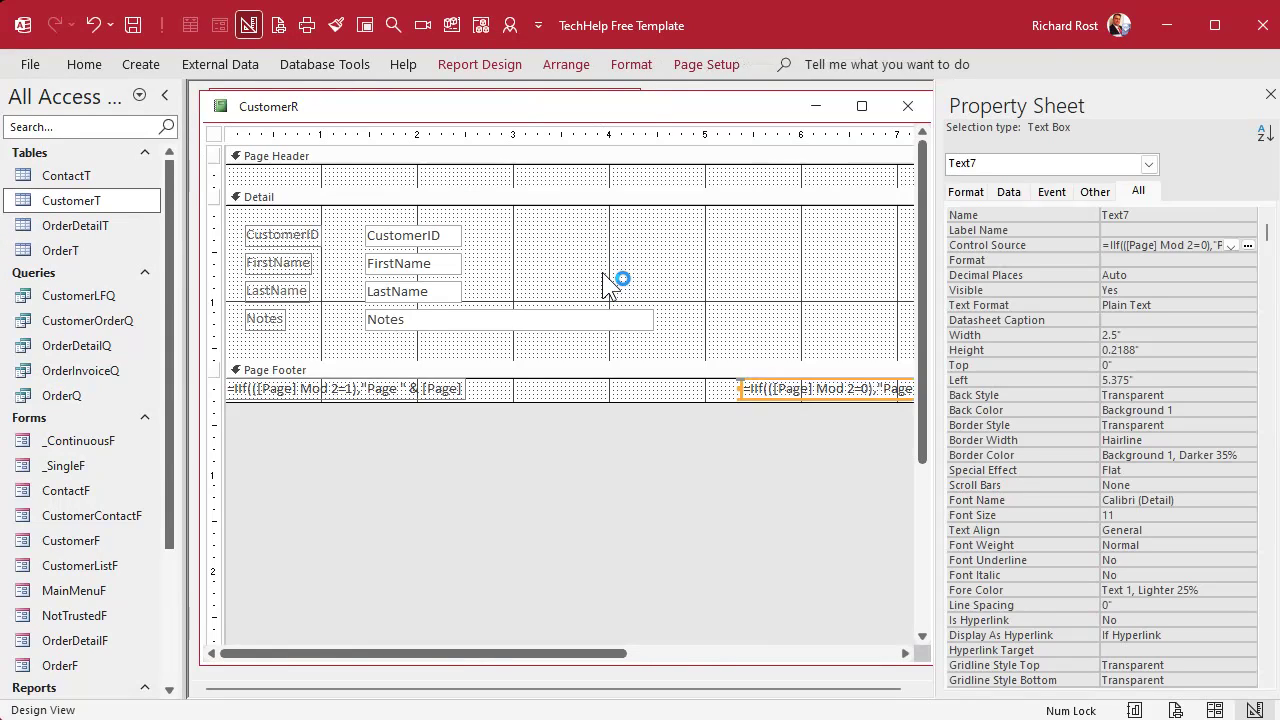
left_click_drag(579, 657, 772, 662)
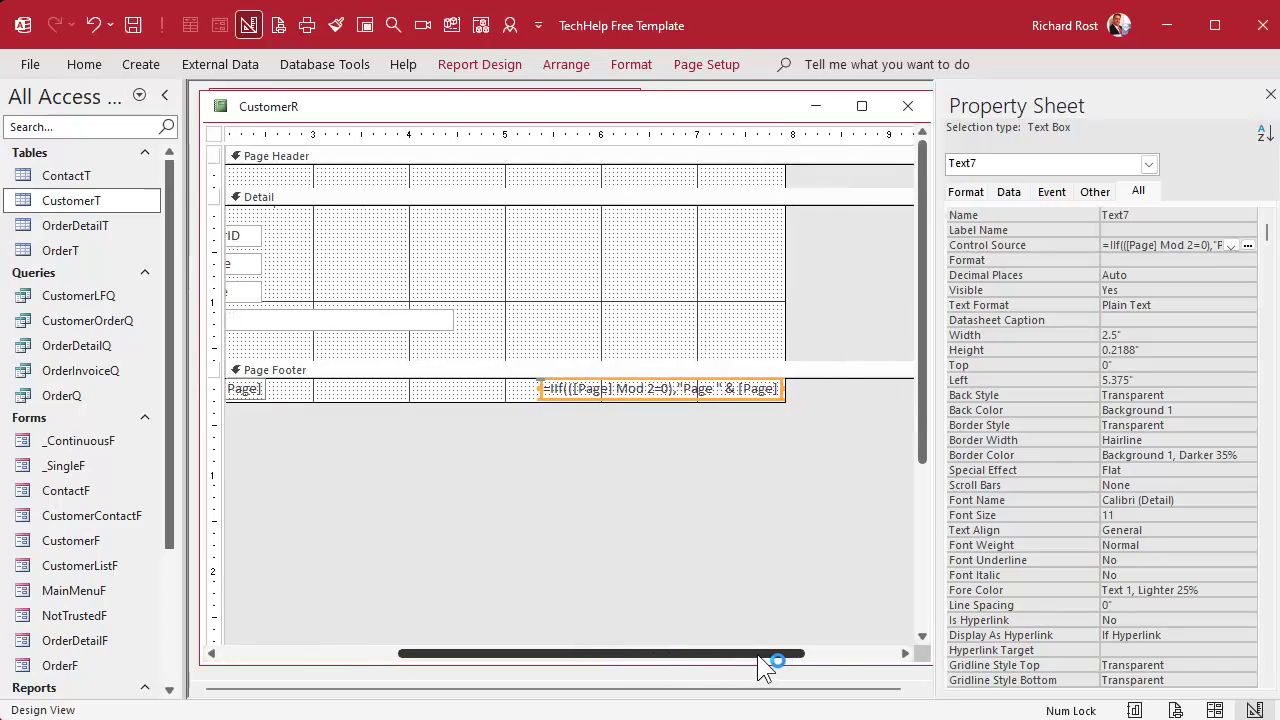
left_click(640, 385)
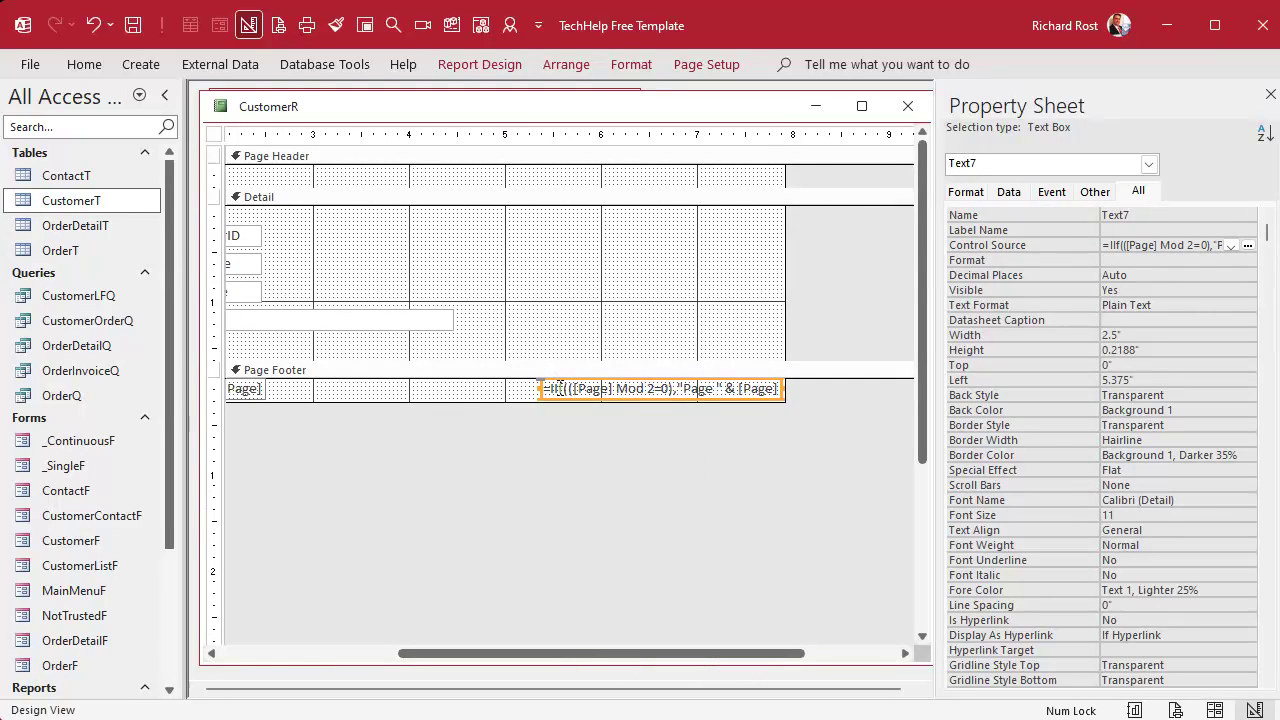
left_click(655, 63)
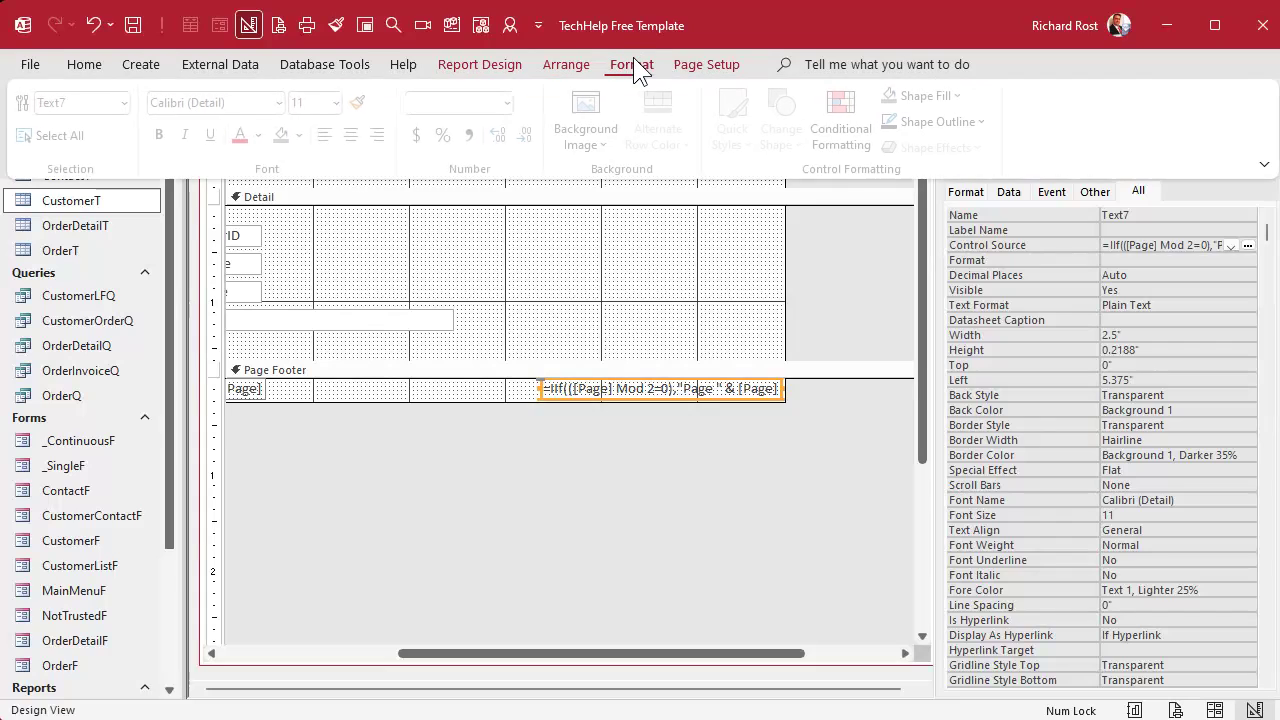
left_click(384, 137)
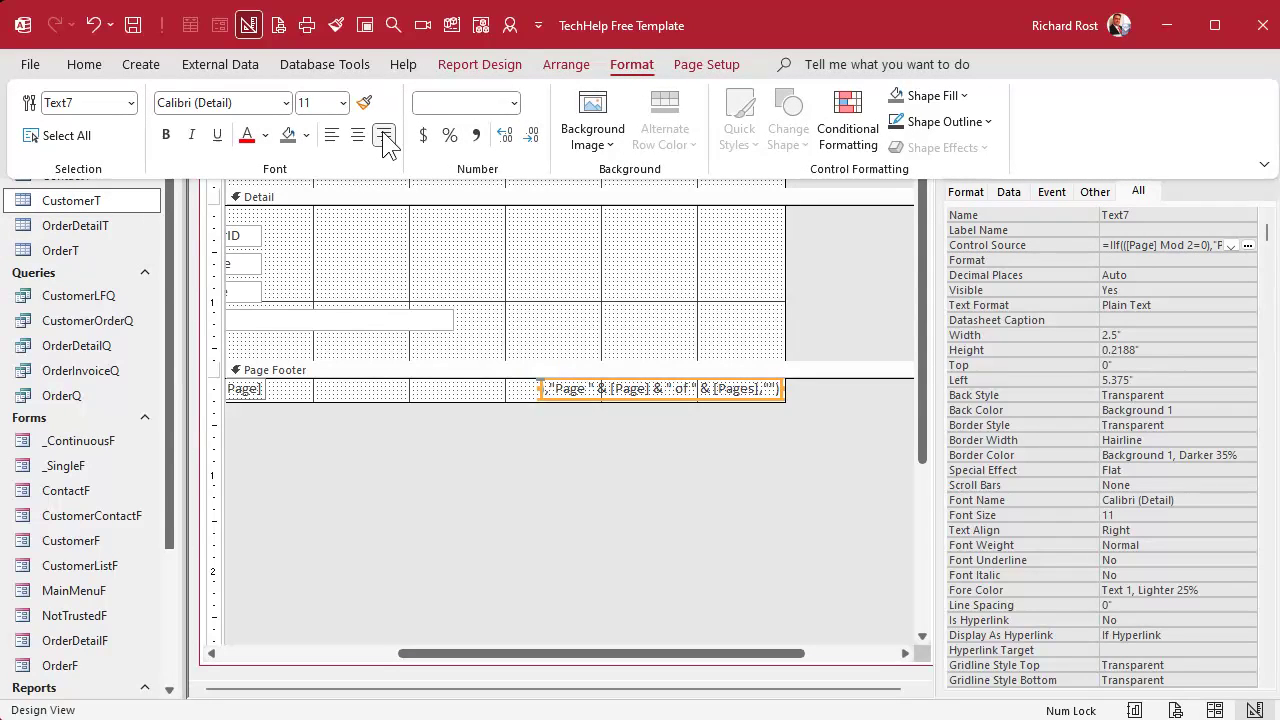
left_click(544, 461)
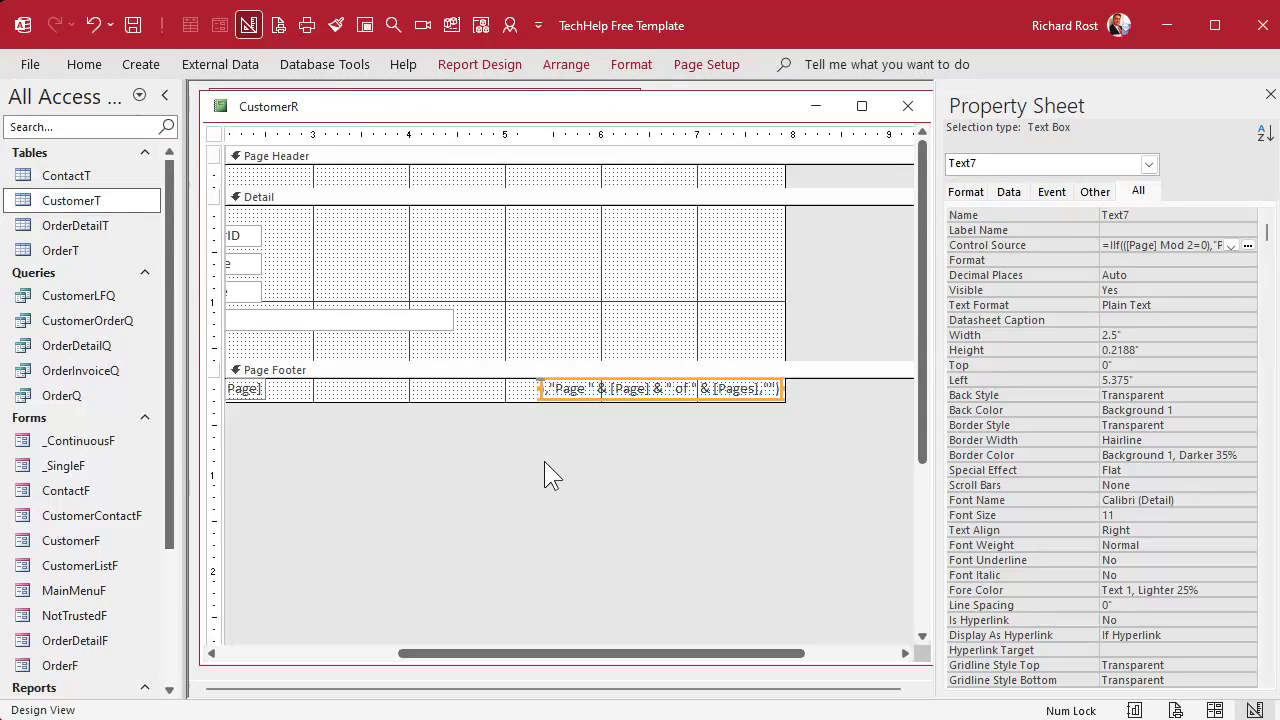
left_click(544, 461)
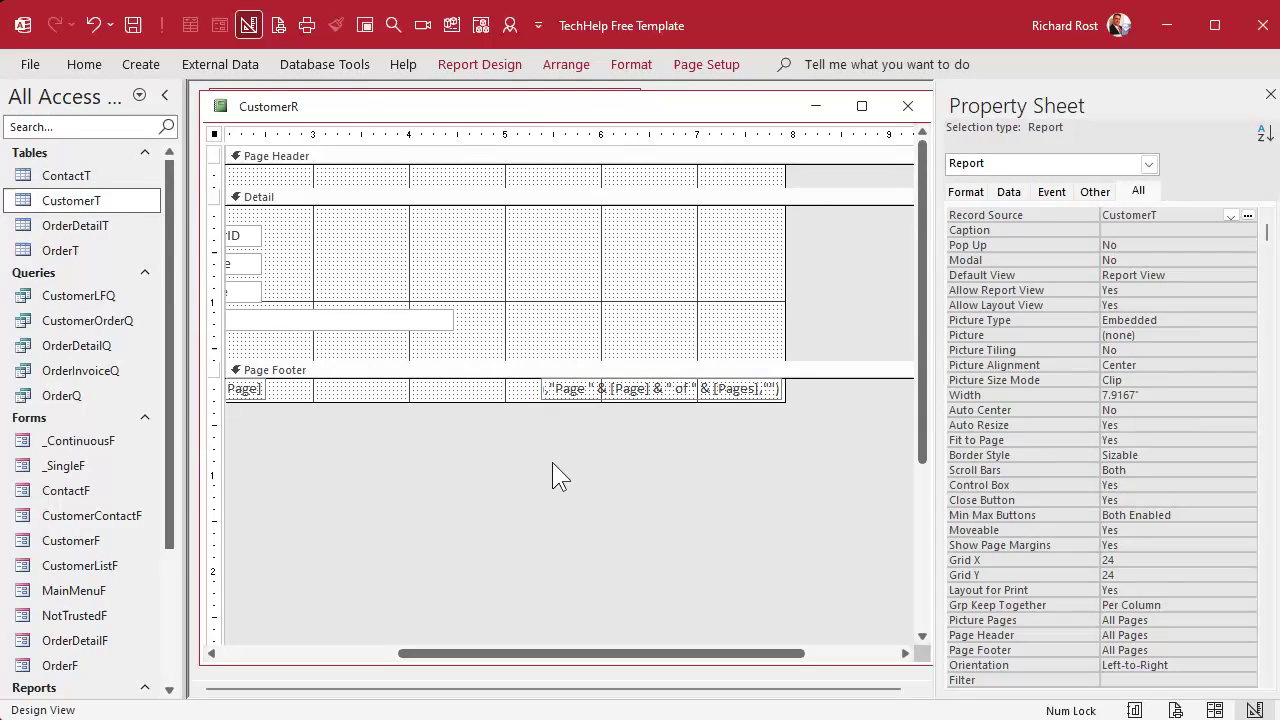
Preview the report again and check the right-aligned page number in page 2's footer up close
right_click(497, 112)
left_click(545, 299)
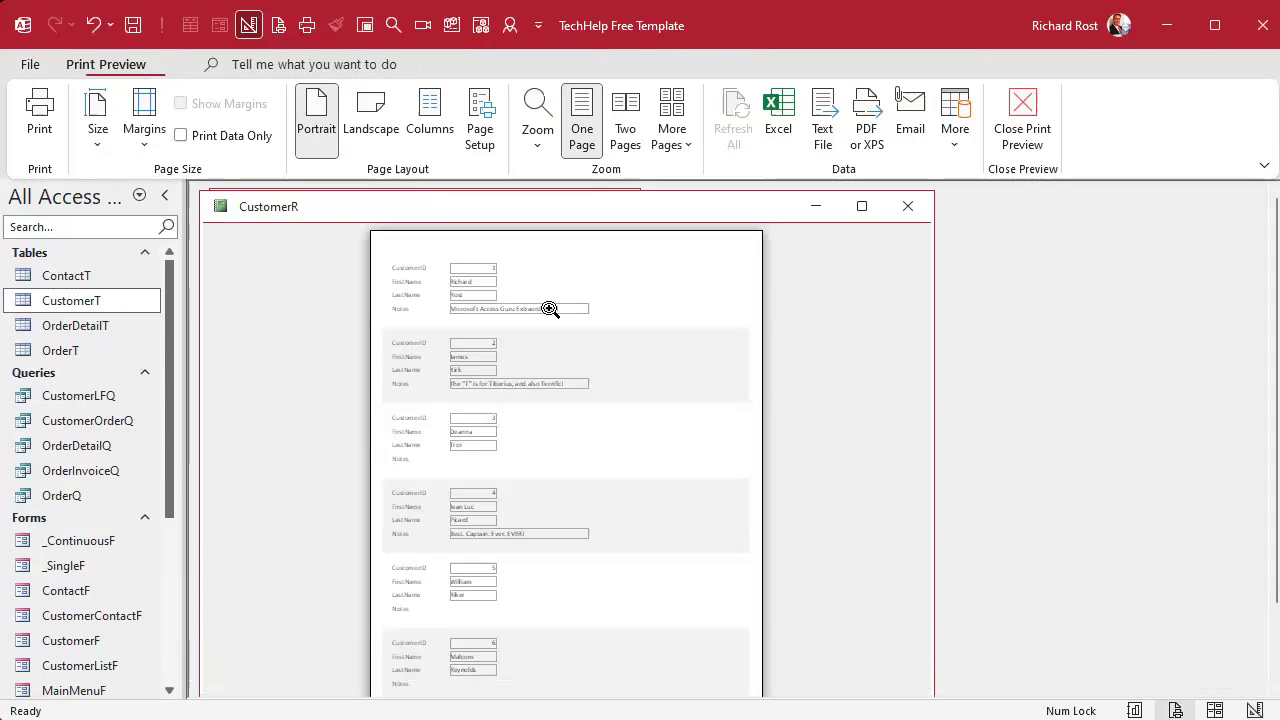
double_click(100, 63)
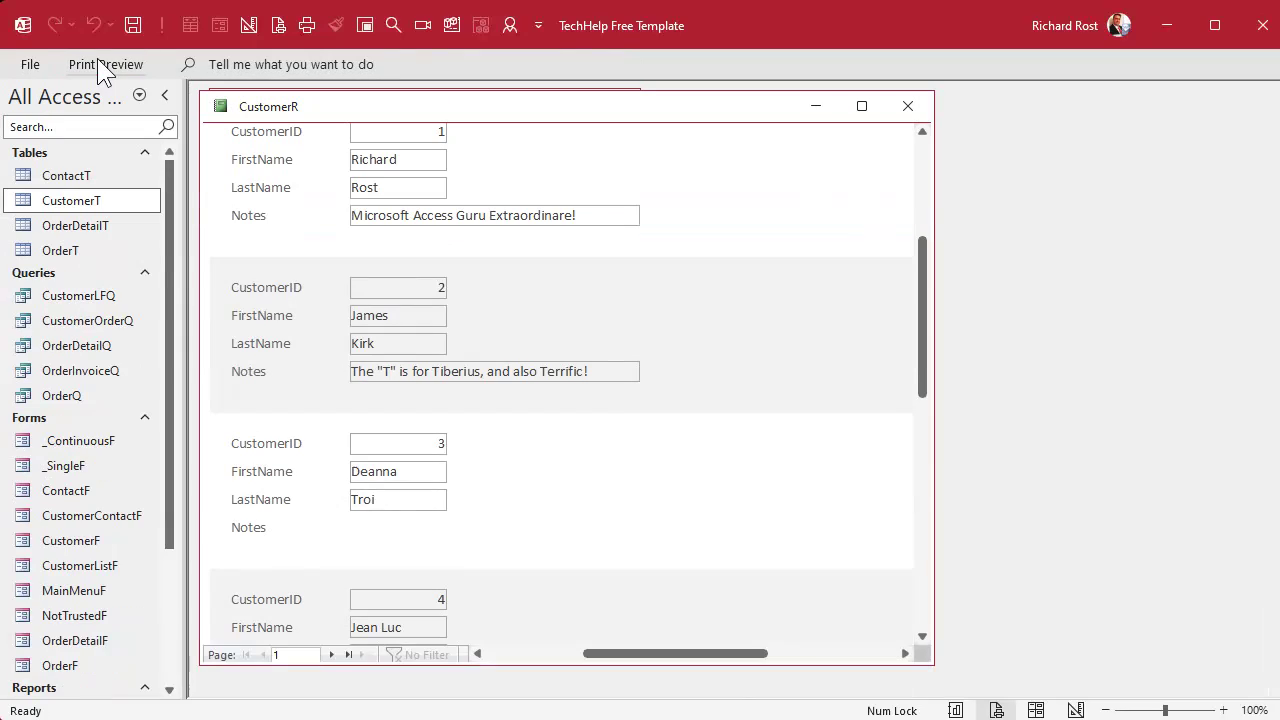
left_click(656, 415)
left_click(336, 656)
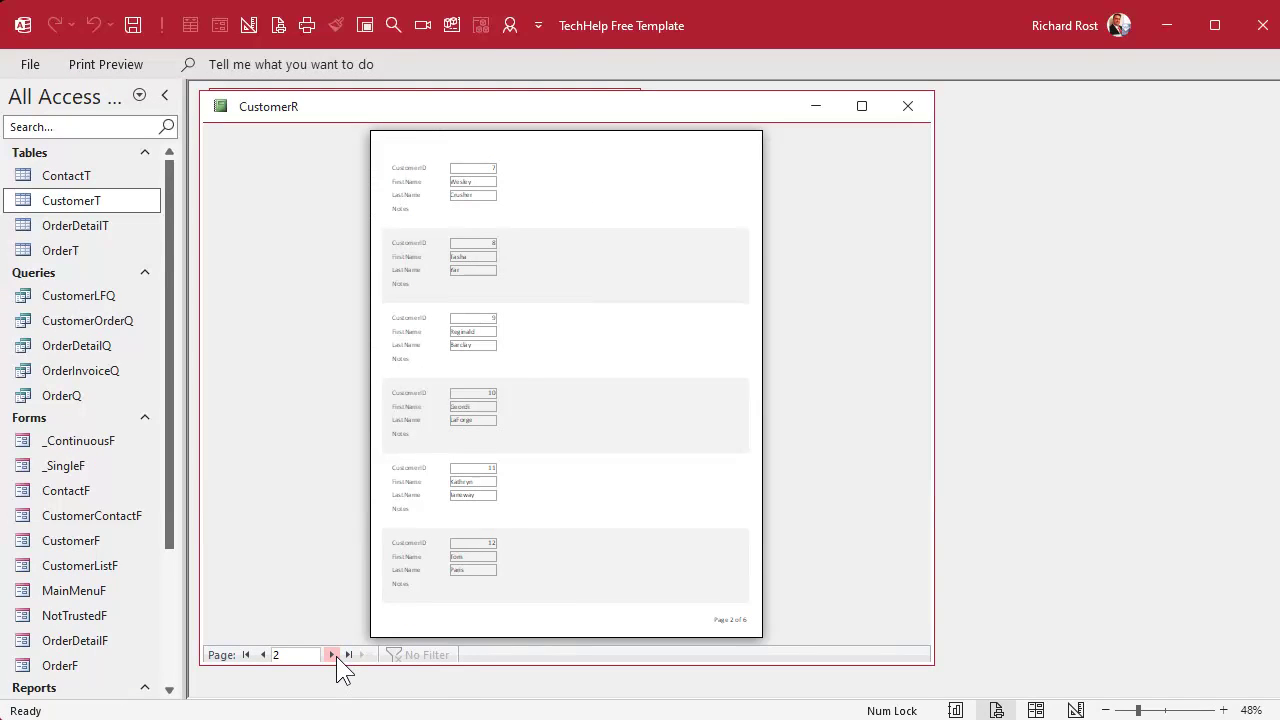
left_click(743, 631)
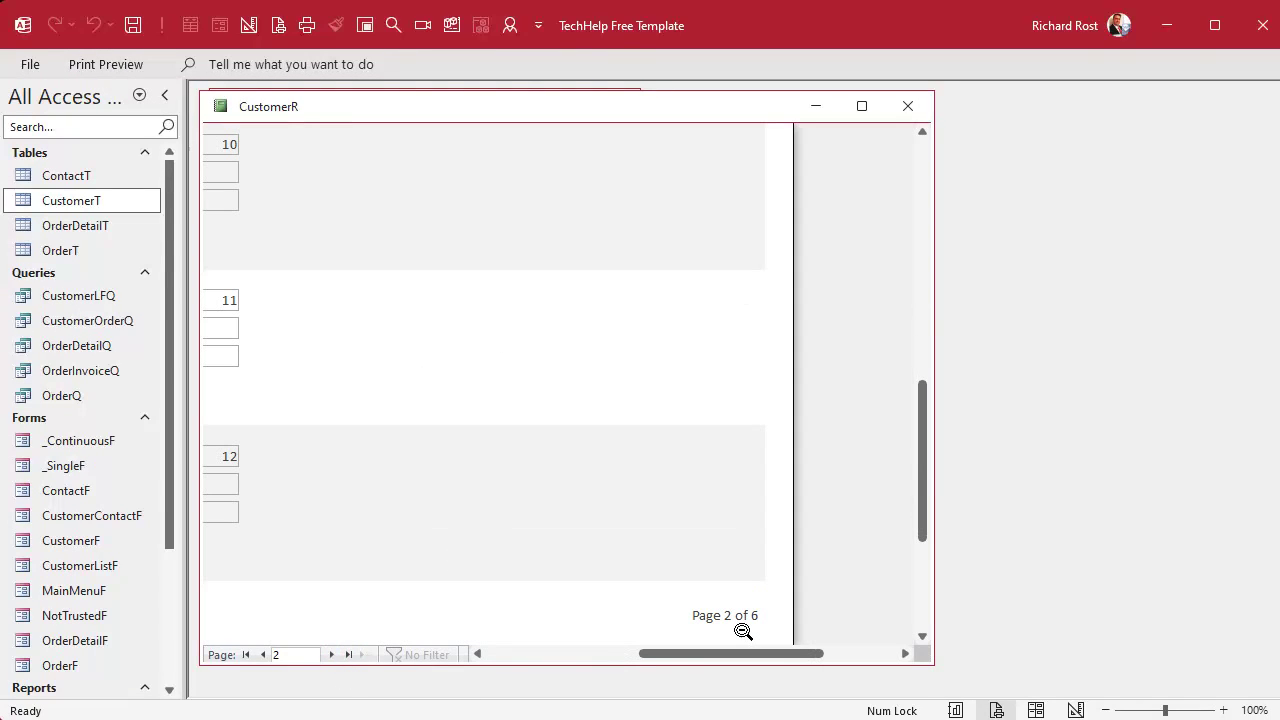
left_click(743, 631)
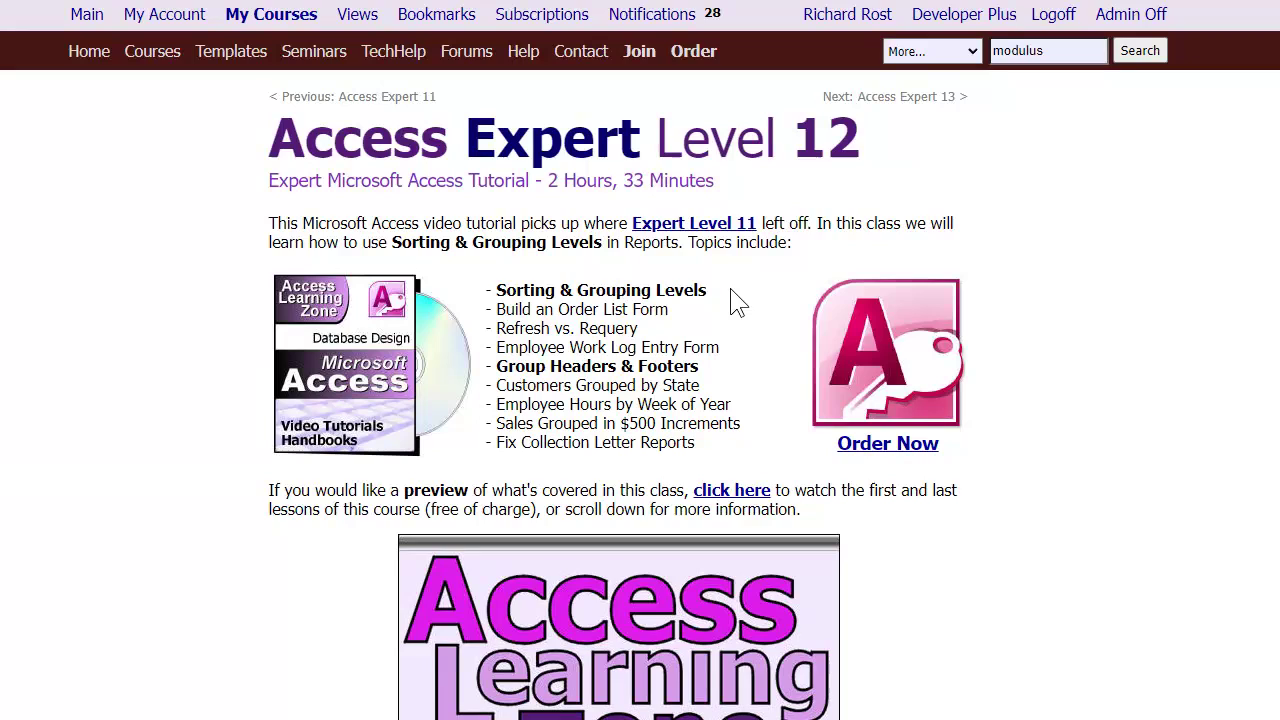
left_click(970, 51)
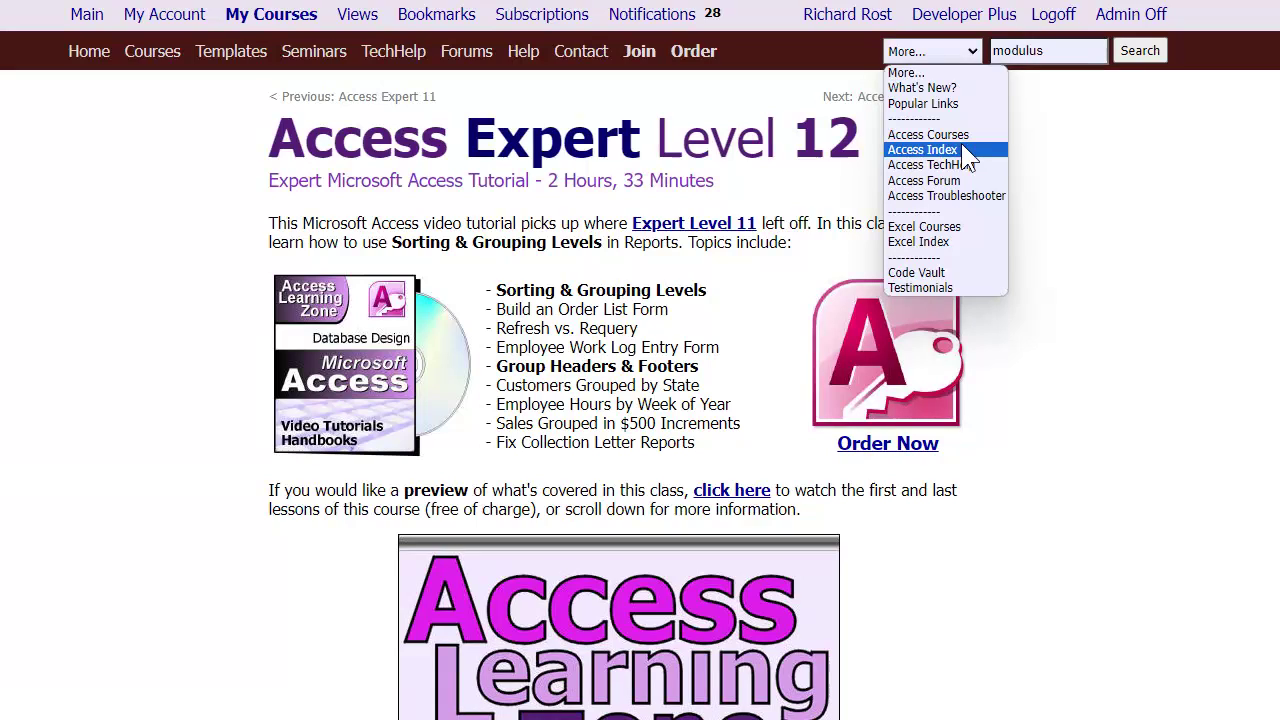
left_click(1087, 195)
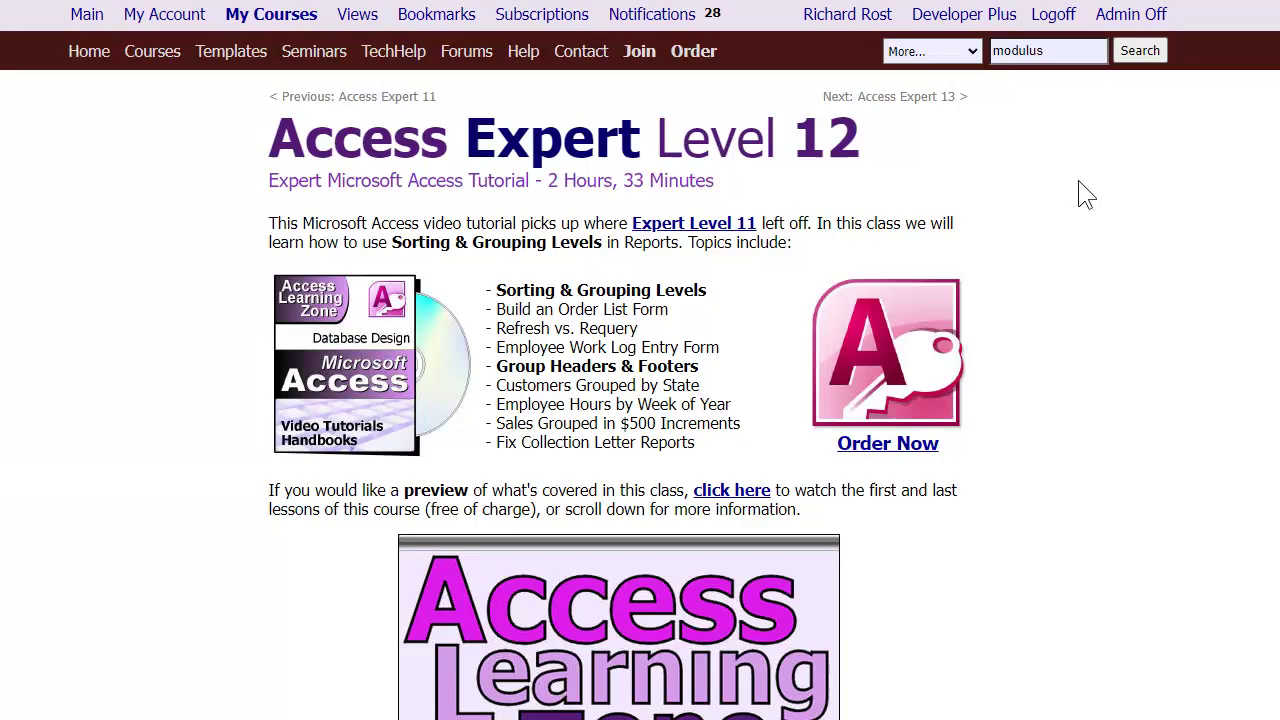